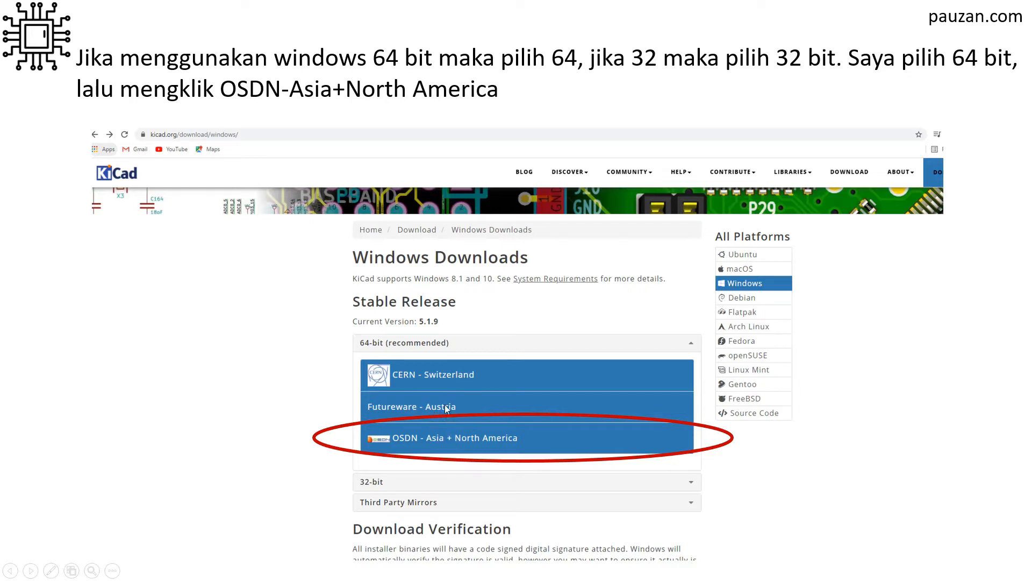
click(543, 435)
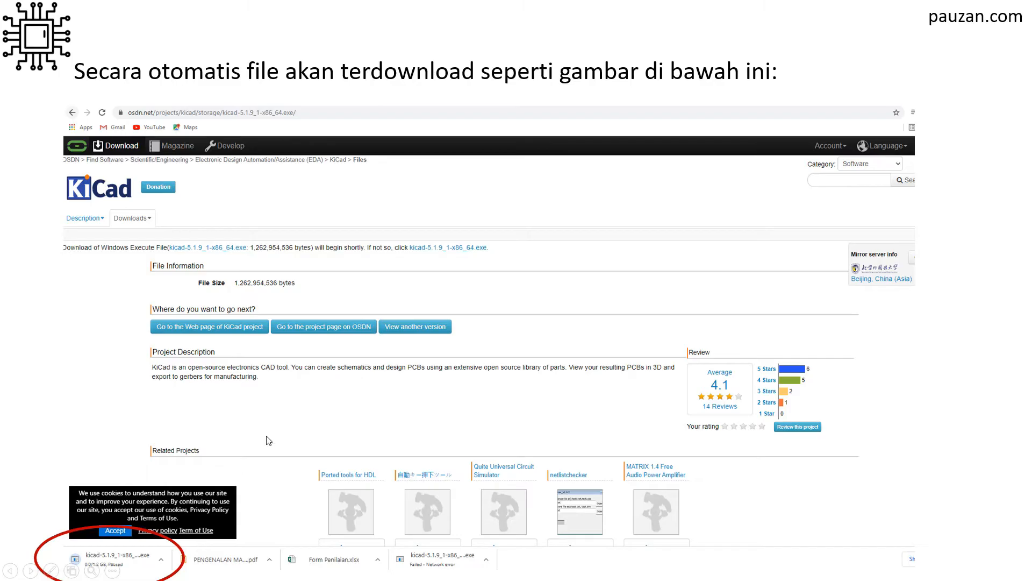
click(327, 396)
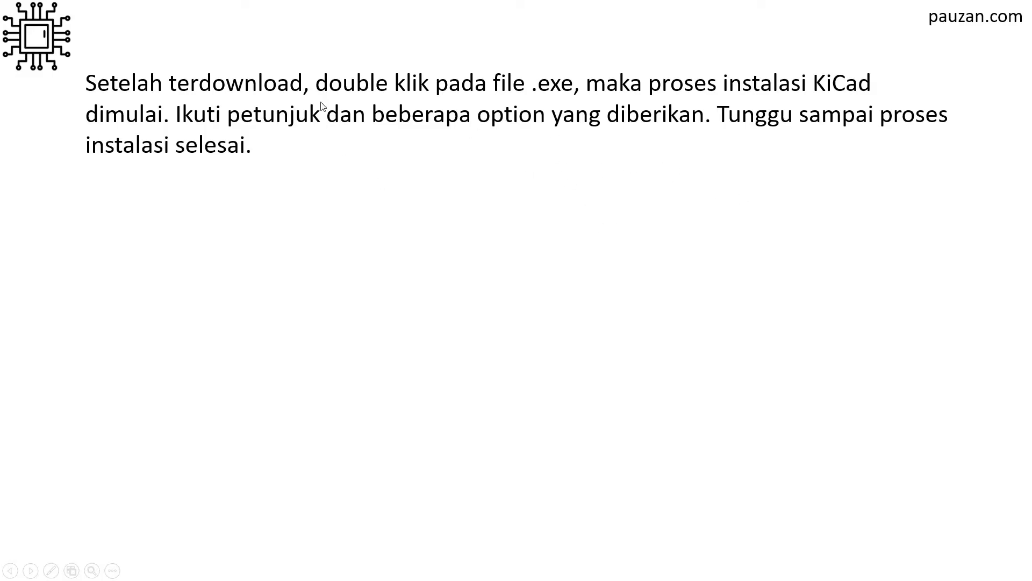
click(549, 144)
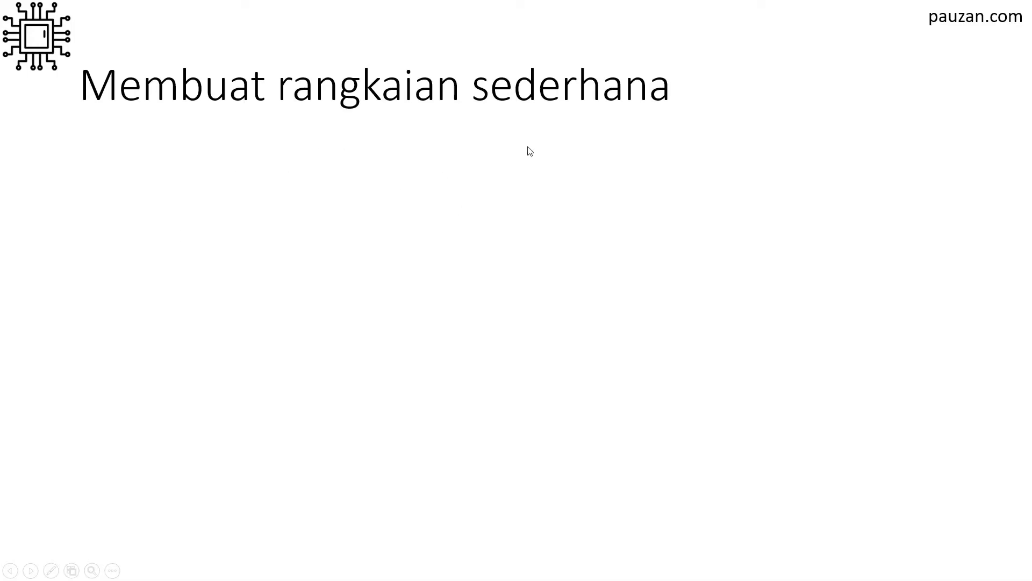
click(508, 122)
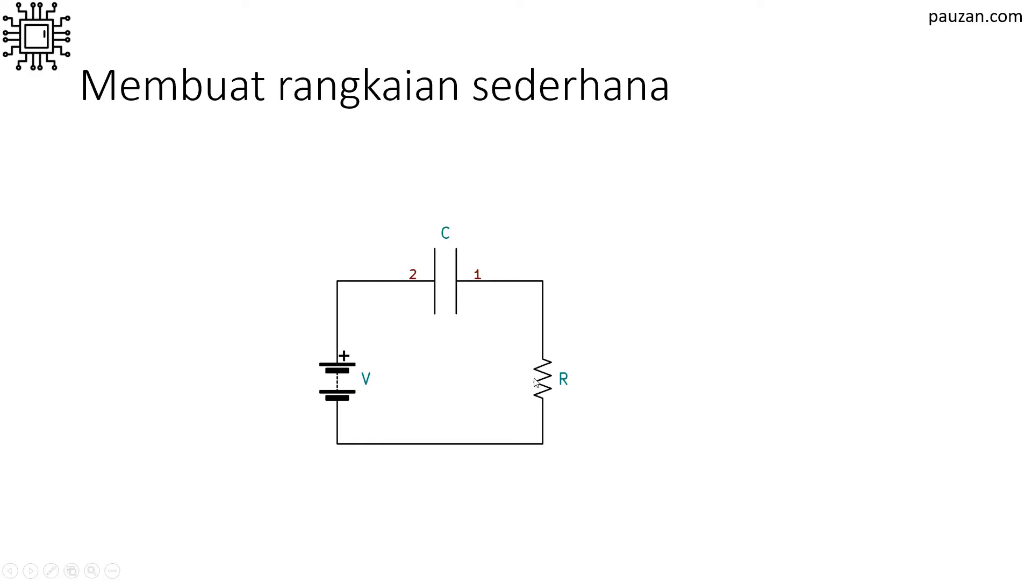
End the slide show, minimize the presentation and launch KiCad from the desktop
key(Escape)
click(993, 7)
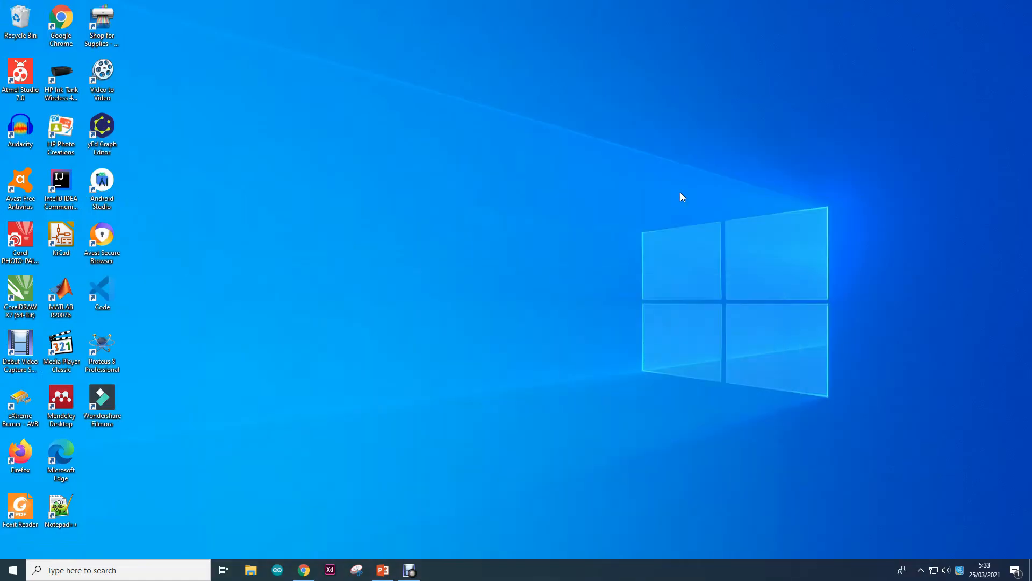
double_click(57, 242)
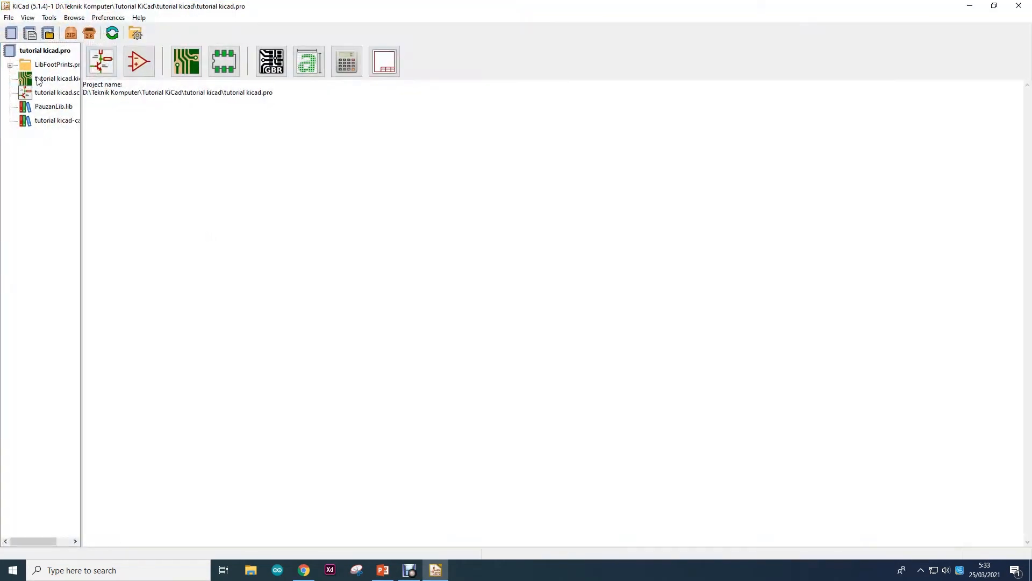
Create a new project named tutorial1 in its own directory inside the tutorial kicad folder
click(12, 33)
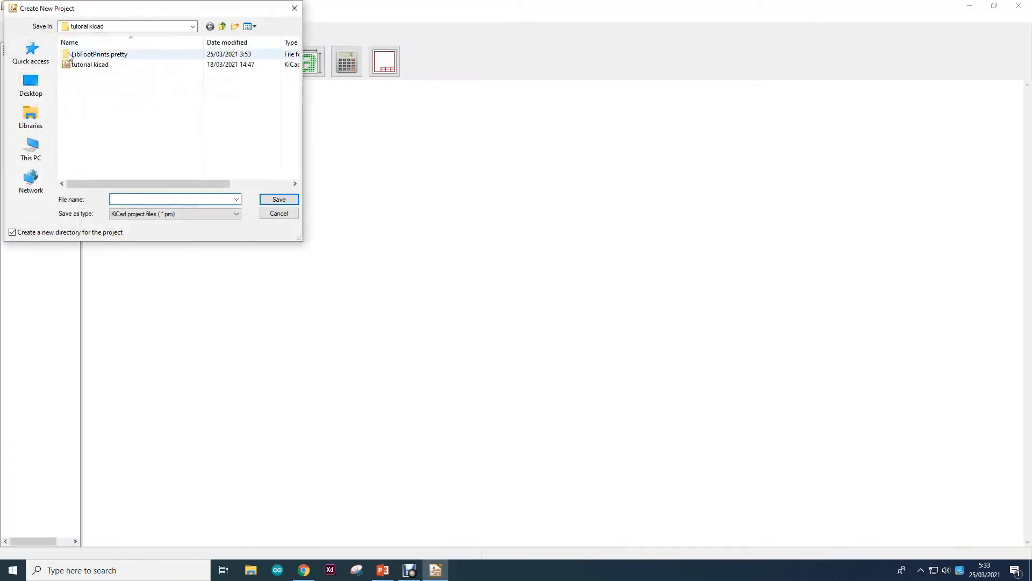
key(Escape)
click(8, 17)
mouse_move(59, 33)
click(152, 32)
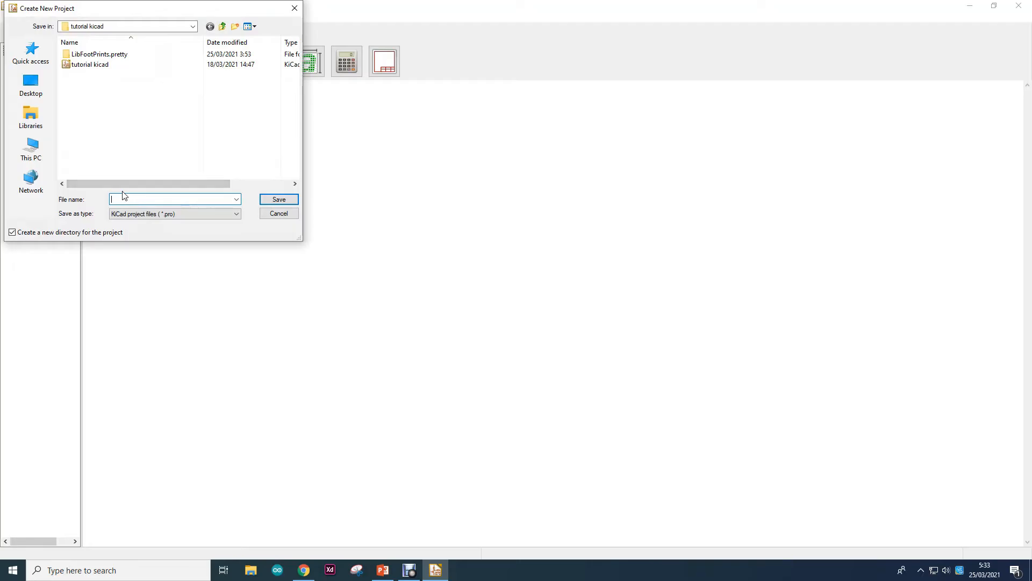
text(tutorial1)
key(Return)
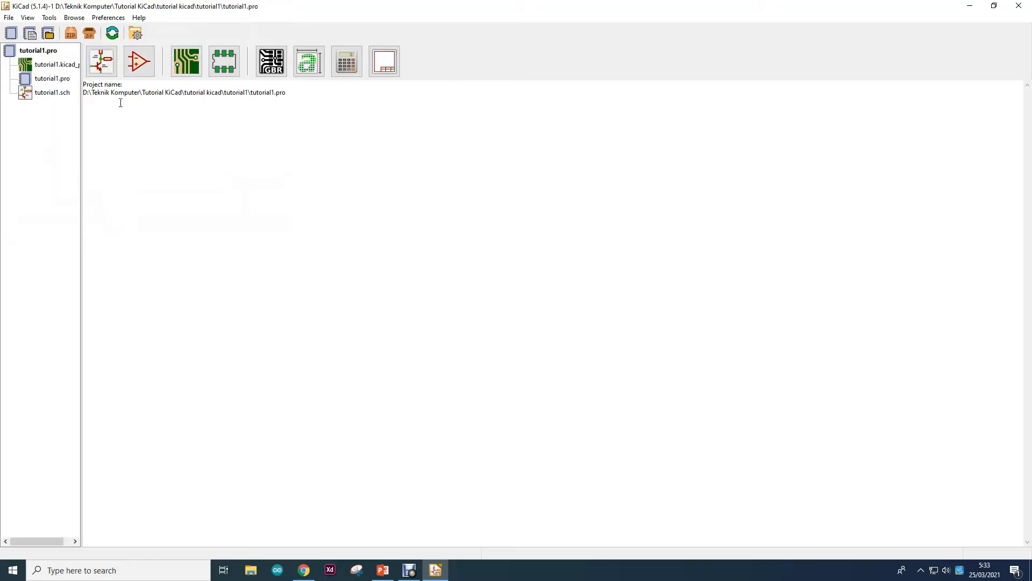
Open the tutorial1 schematic in the schematic editor
click(104, 74)
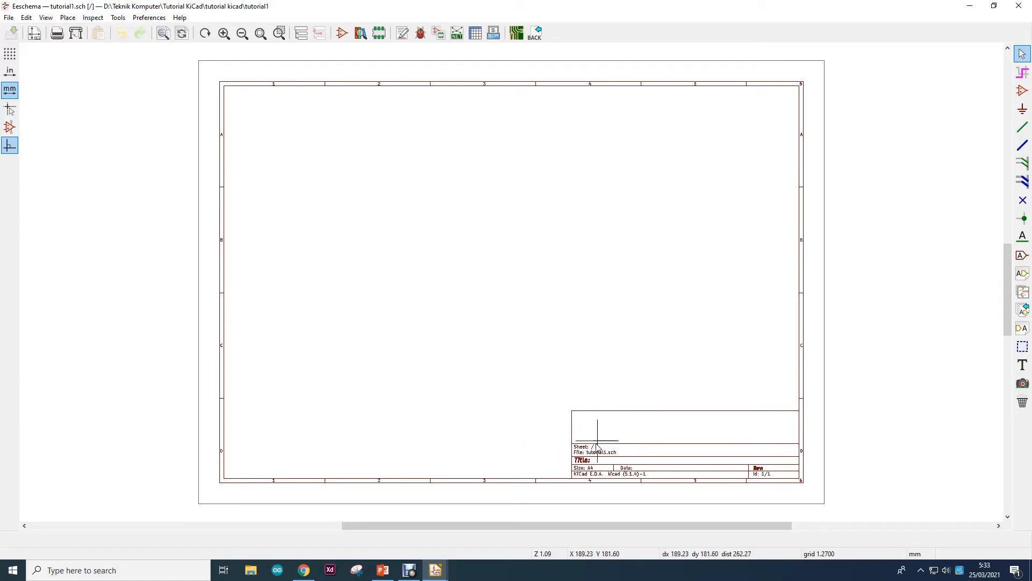
ctrl+scroll(601, 447, up, 1)
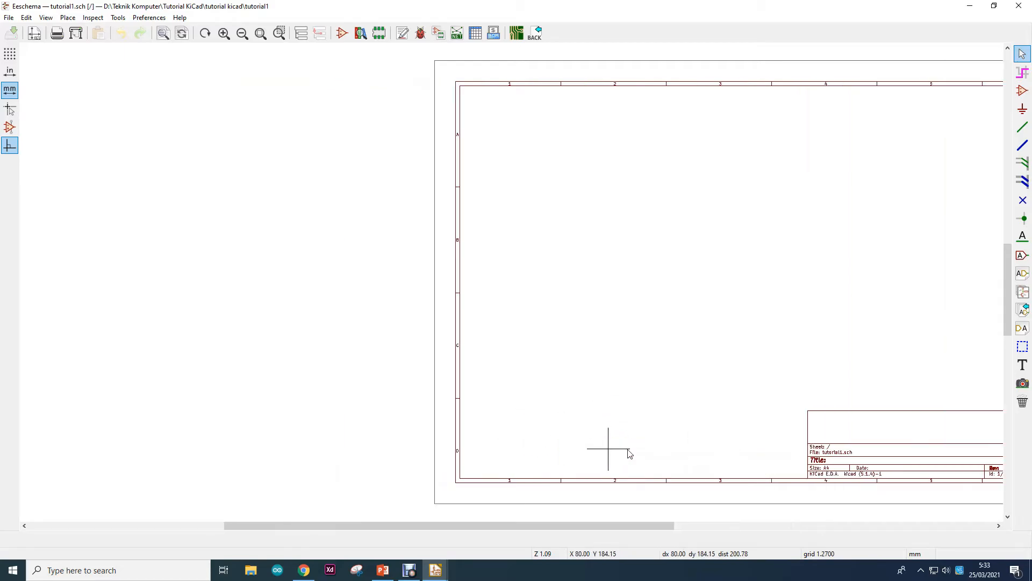
scroll(511, 287, up, 4)
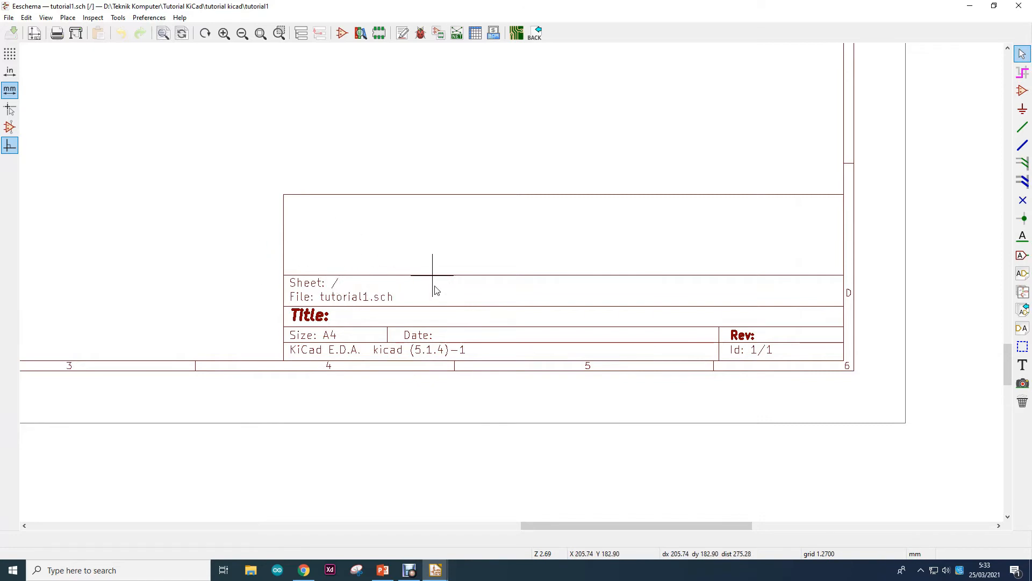
In the sheet's page settings, set the issue date to 2021-03-25, the revision to v1 and the title to tutorial1
click(9, 17)
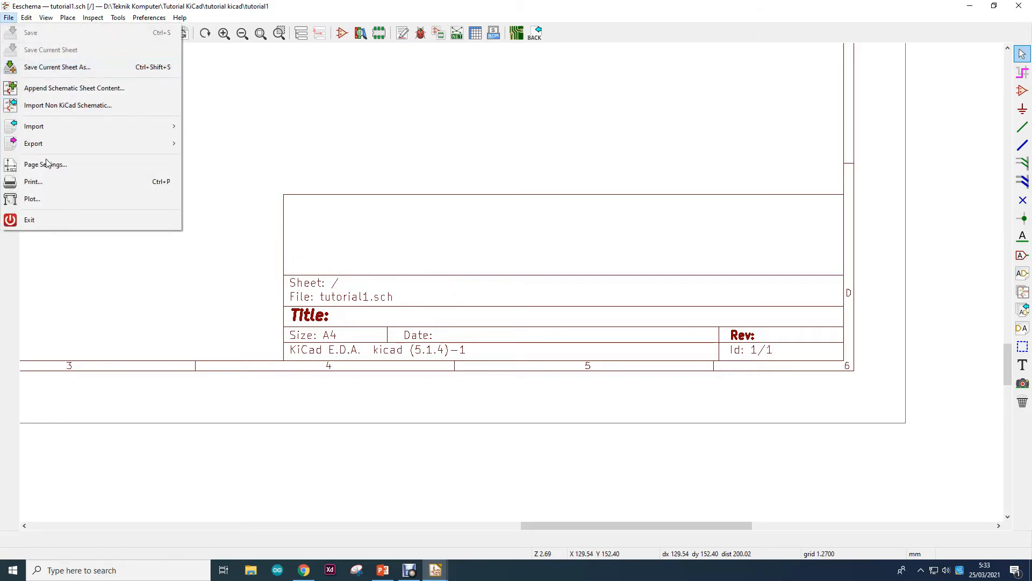
click(45, 165)
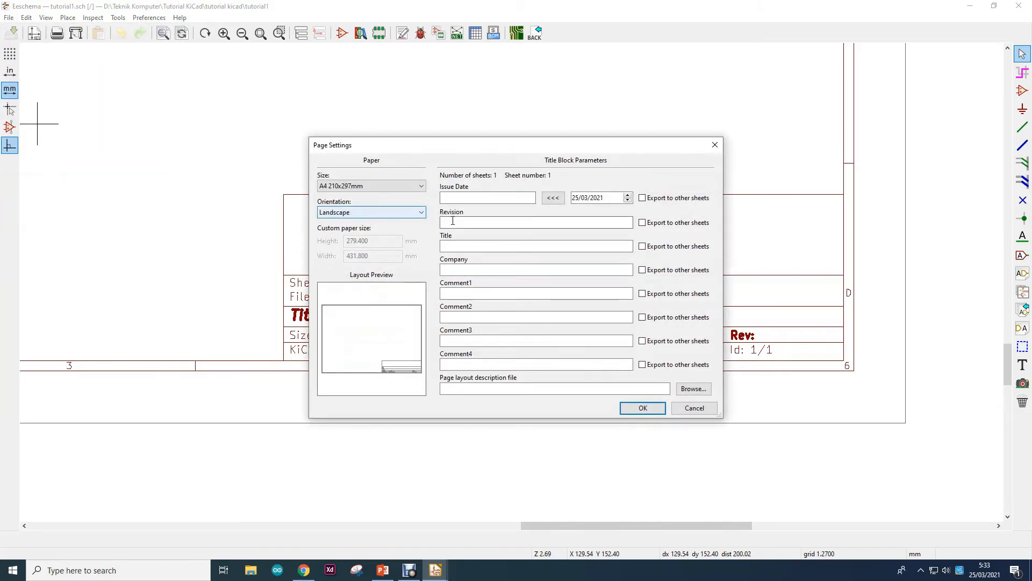
click(323, 186)
click(323, 187)
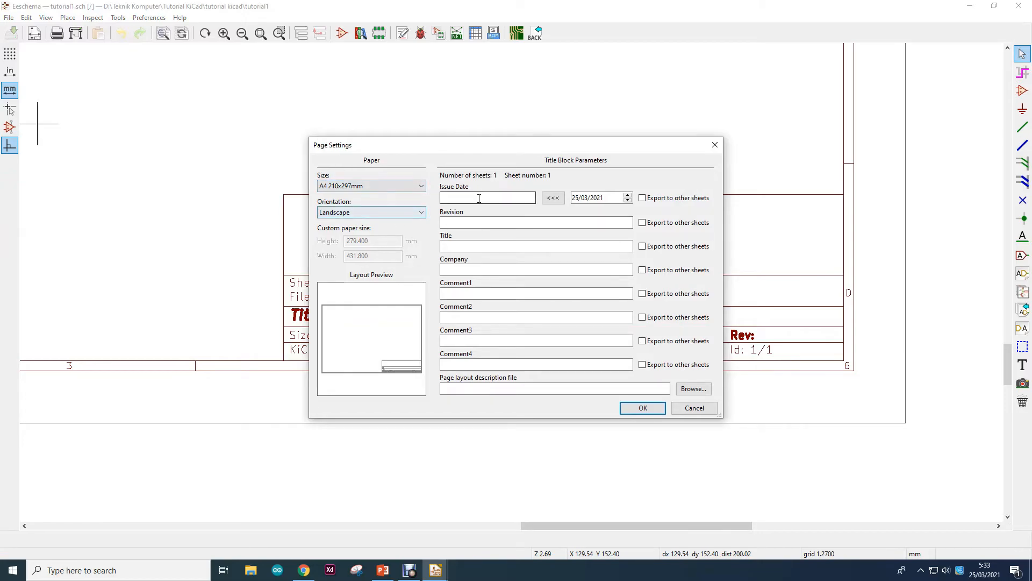
click(554, 198)
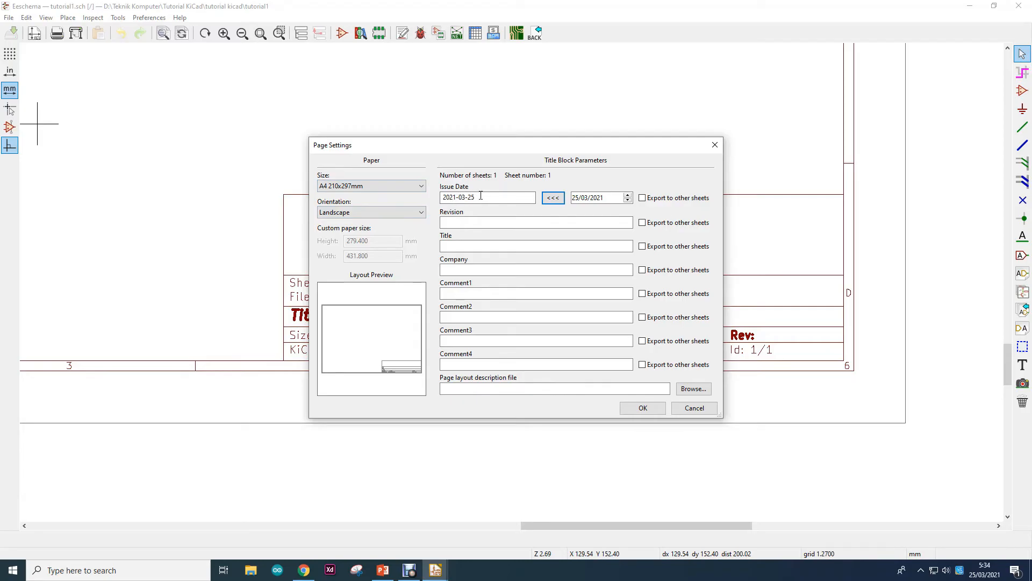
click(469, 222)
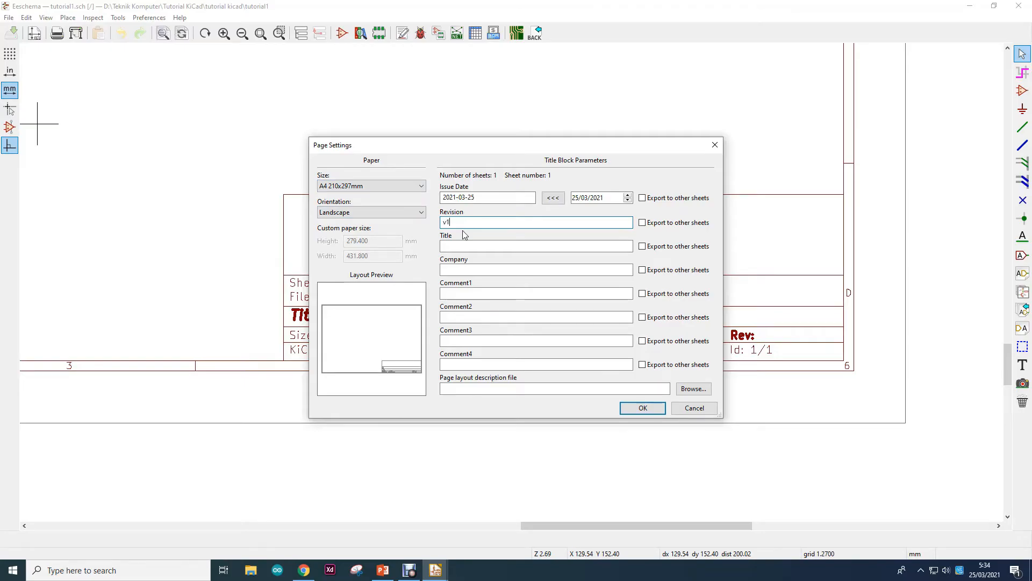
click(466, 248)
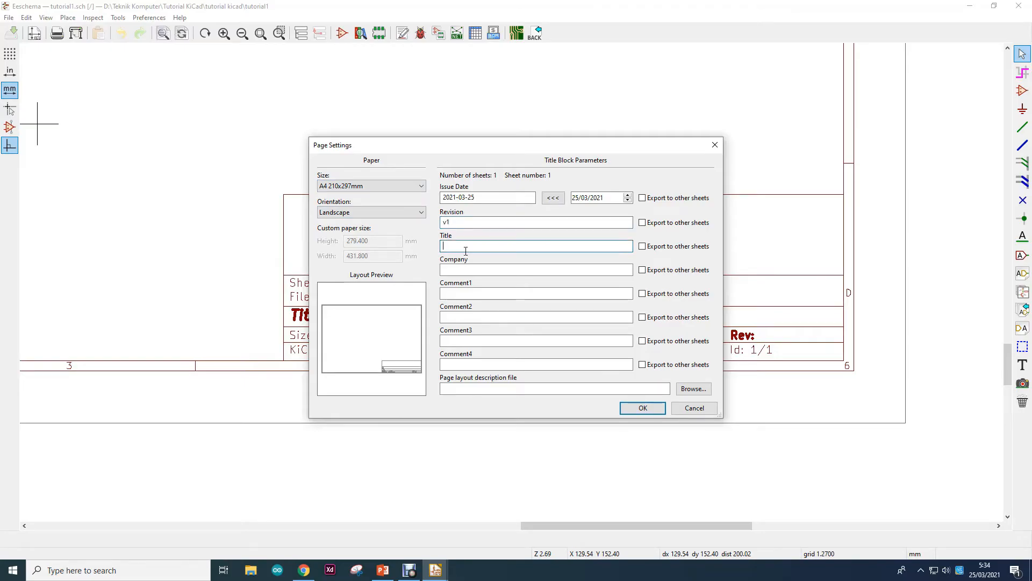
text(tutorial1)
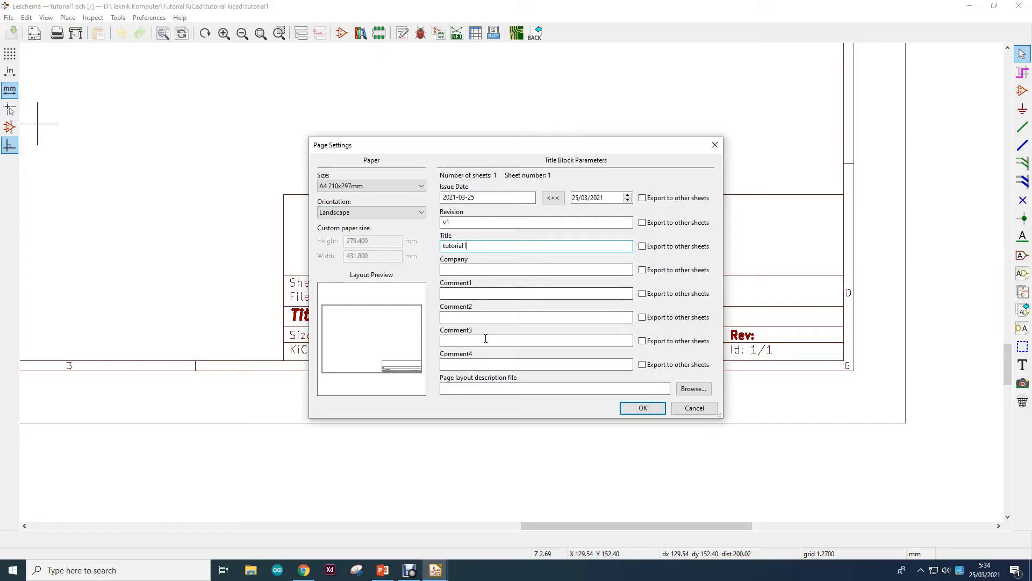
Enter the author's name as Comment4, Teknik Komputer as Comment3 and Universitas Wiralodra as Comment2, and apply the page settings
click(485, 364)
text(Muh )
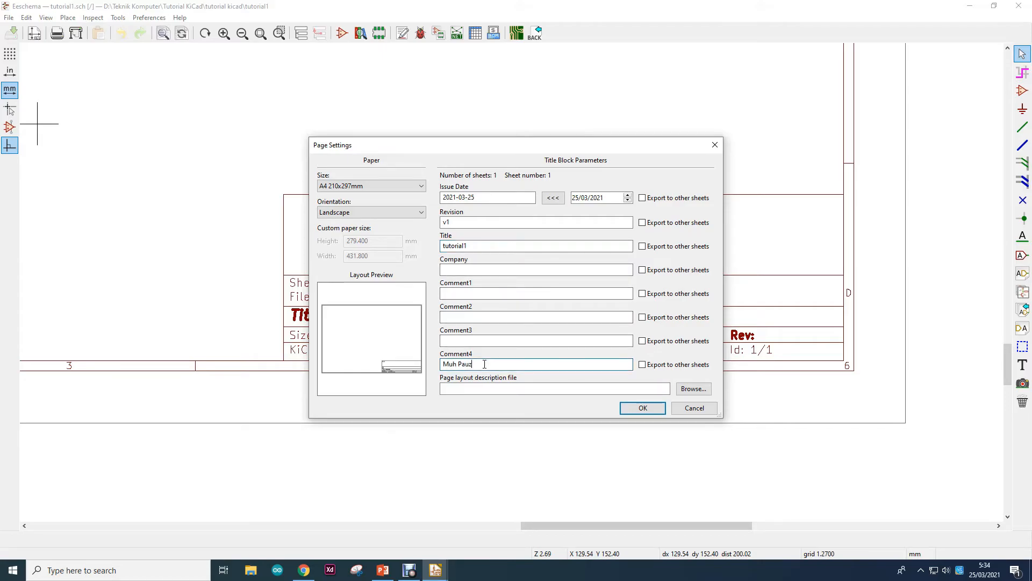
text(Pauzan)
click(475, 342)
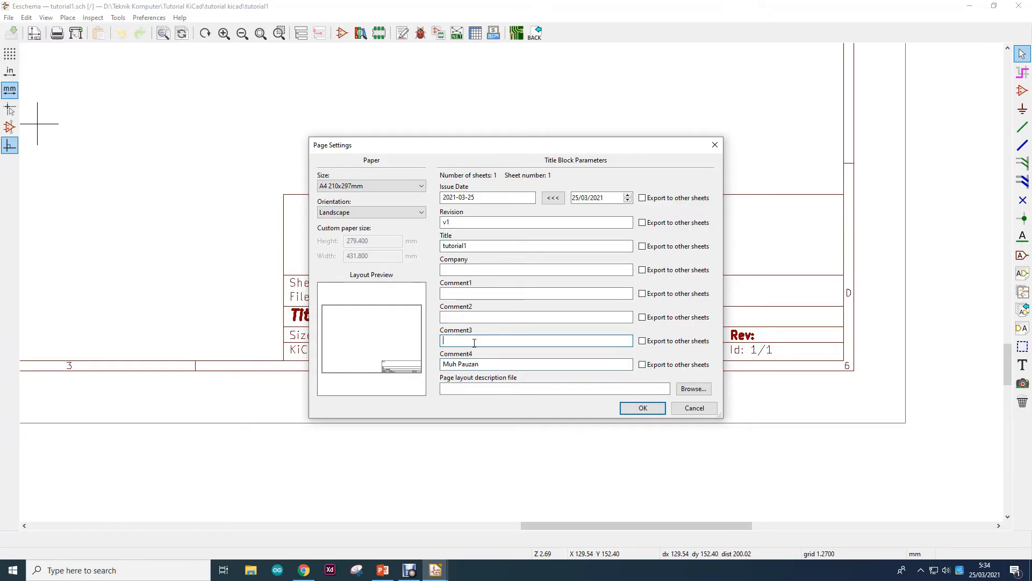
text(Teknik Komputer)
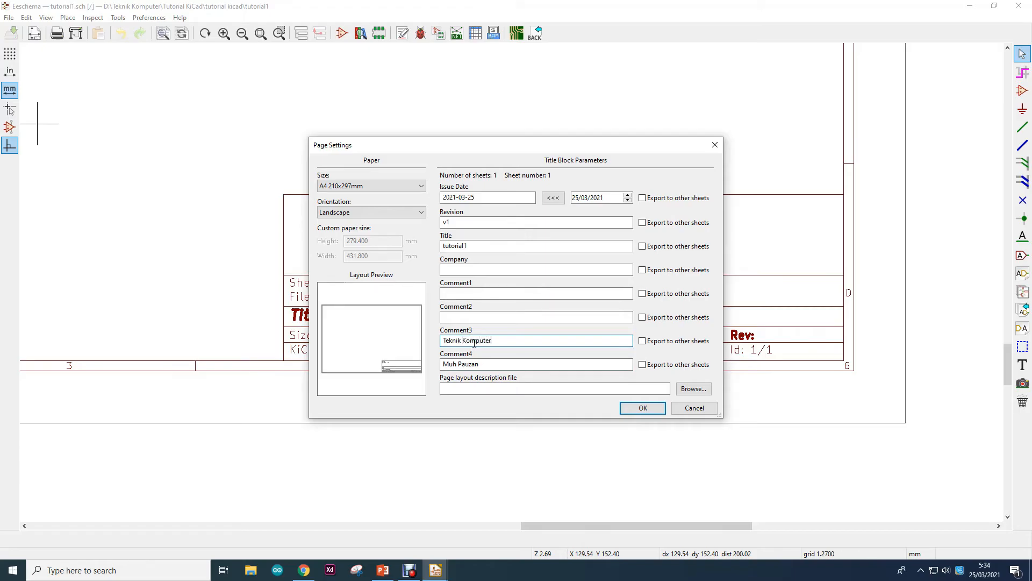
click(486, 318)
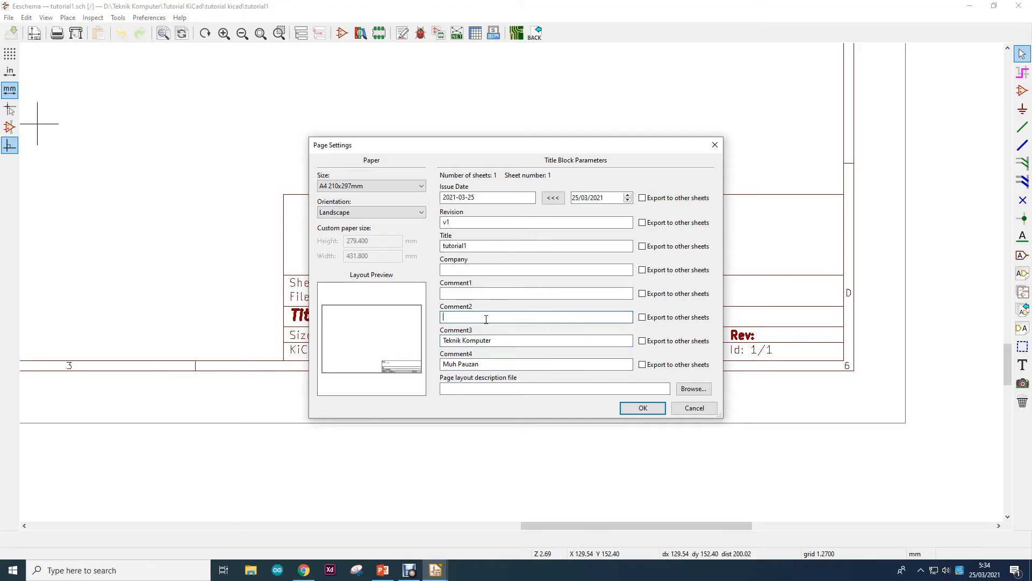
text(Universitas Wiralodra)
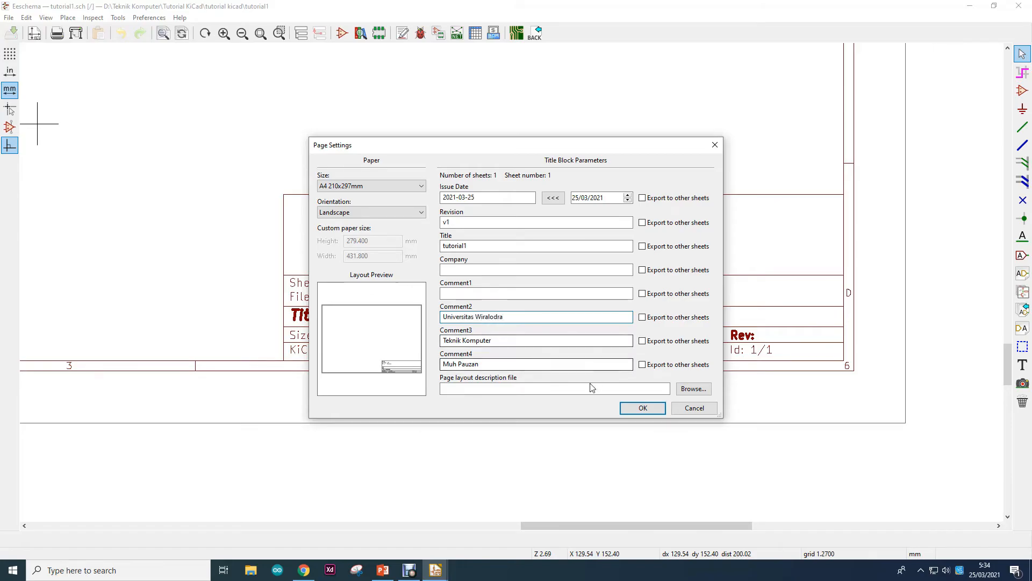
click(643, 408)
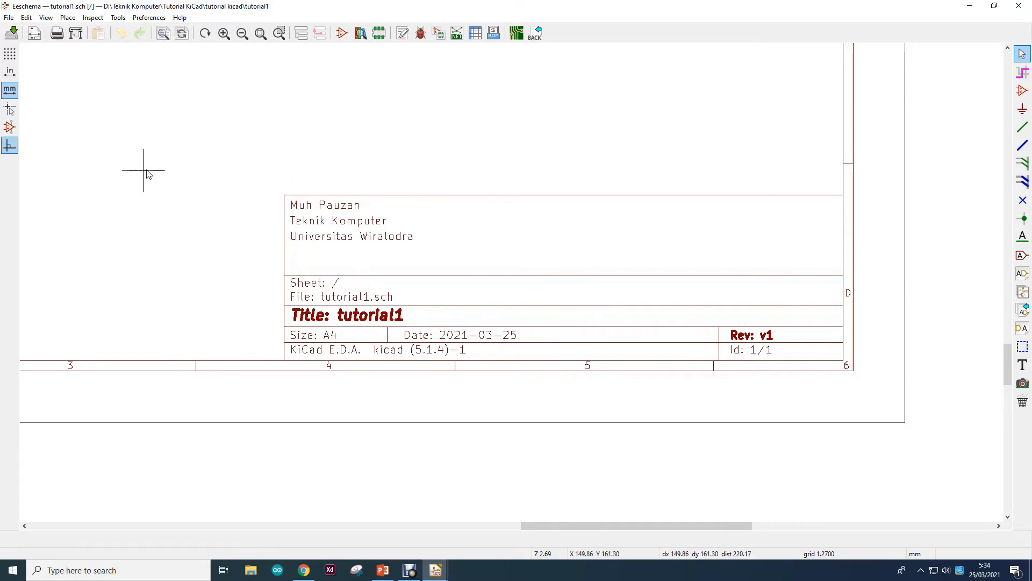
Look at the reference circuit on the PowerPoint slide and return to the schematic in KiCad
scroll(150, 157, down, 6)
scroll(468, 264, up, 3)
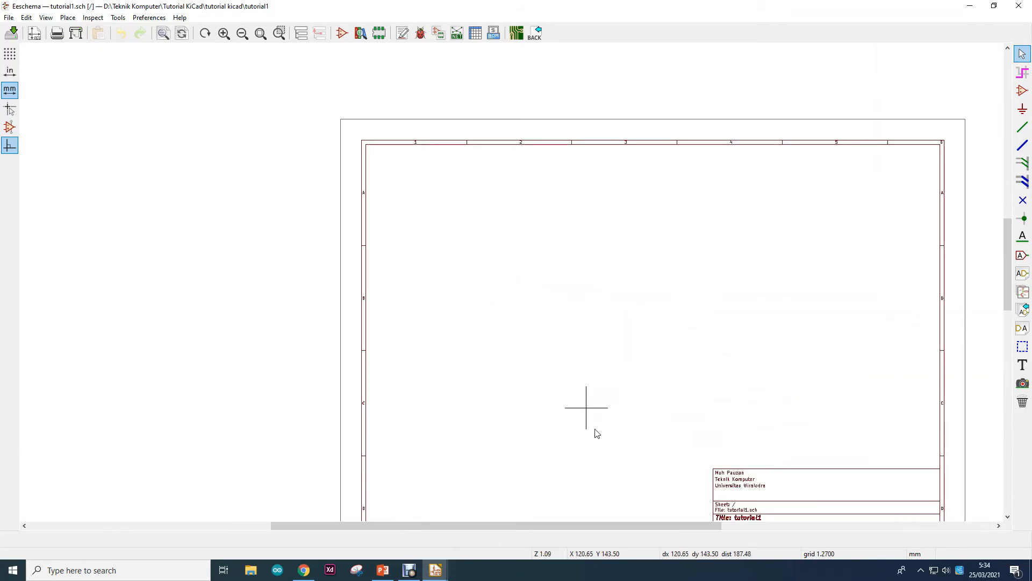
click(382, 570)
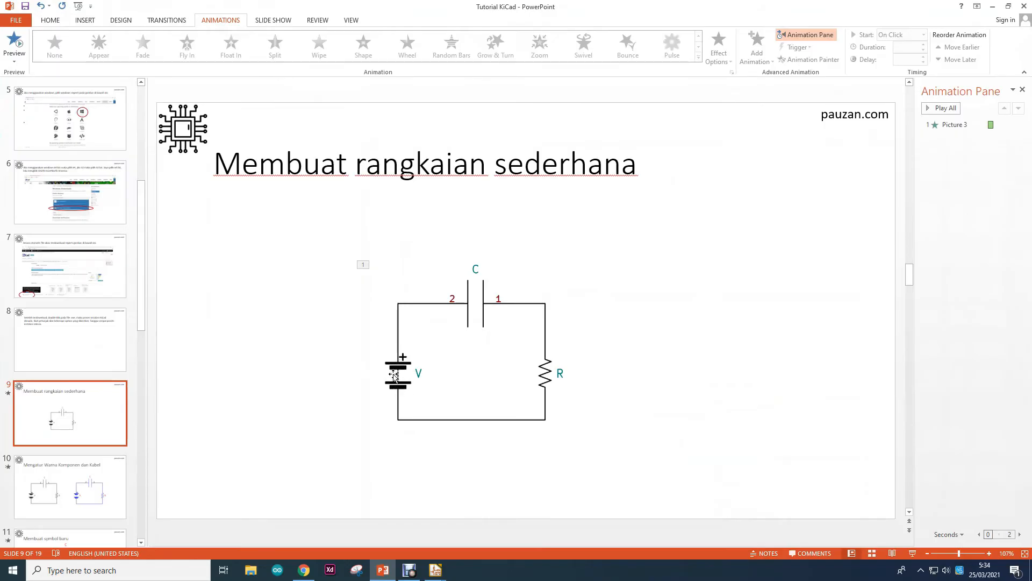
click(992, 7)
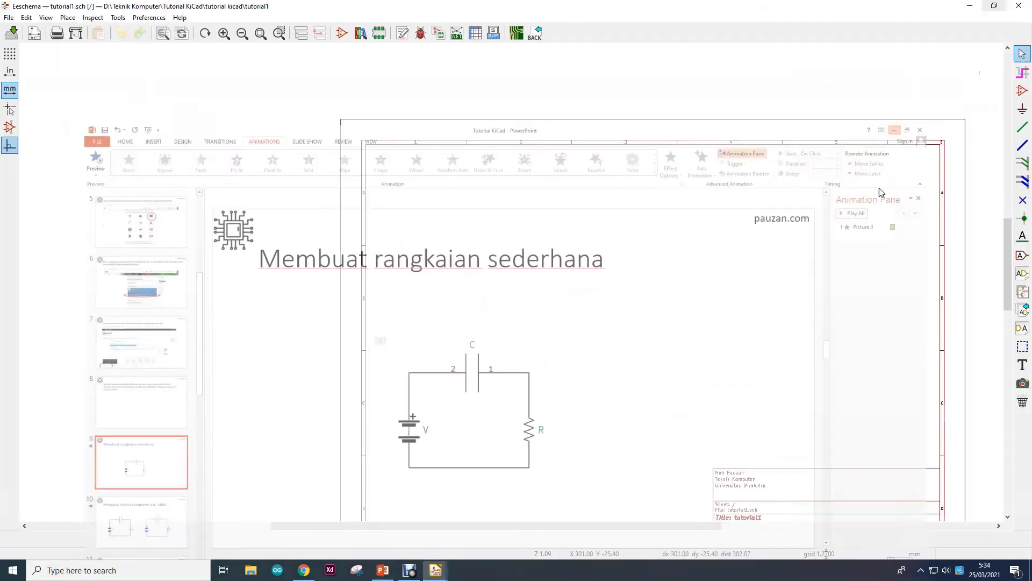
scroll(886, 312, down, 1)
scroll(478, 277, up, 1)
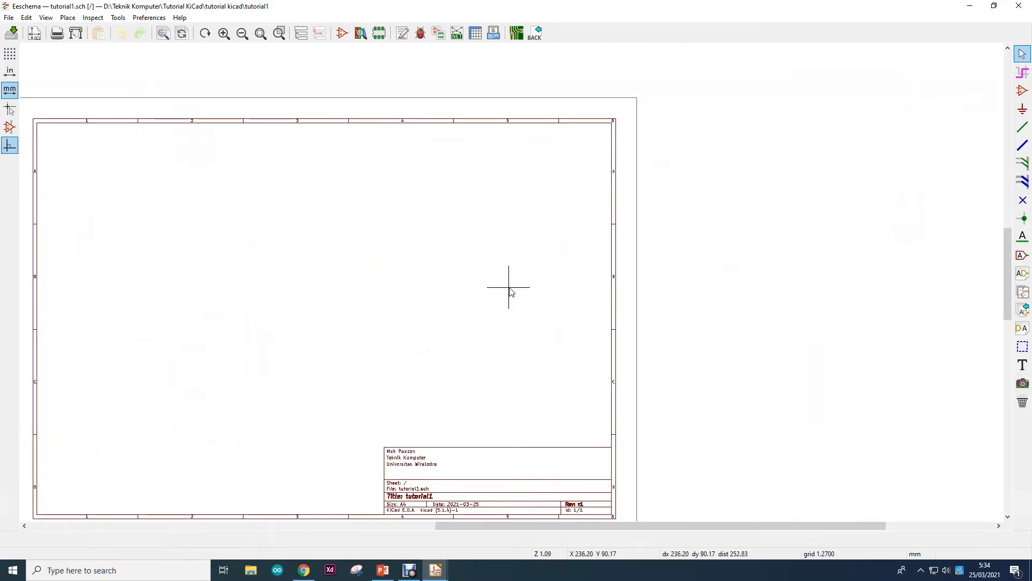
Start adding a symbol to the sheet, filter the symbol library for batt and choose the multiple-cell Battery from Device
click(1021, 91)
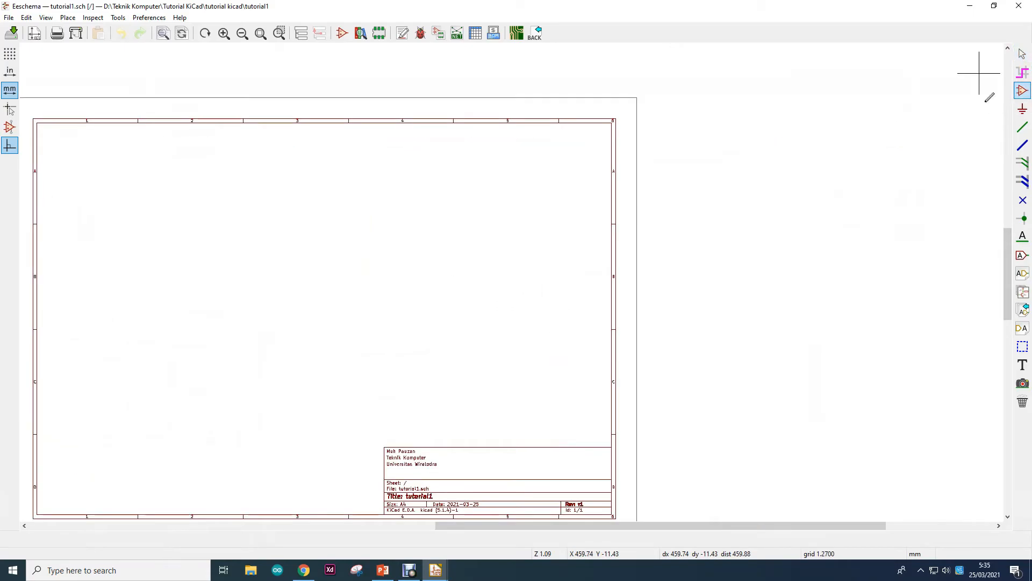
click(359, 229)
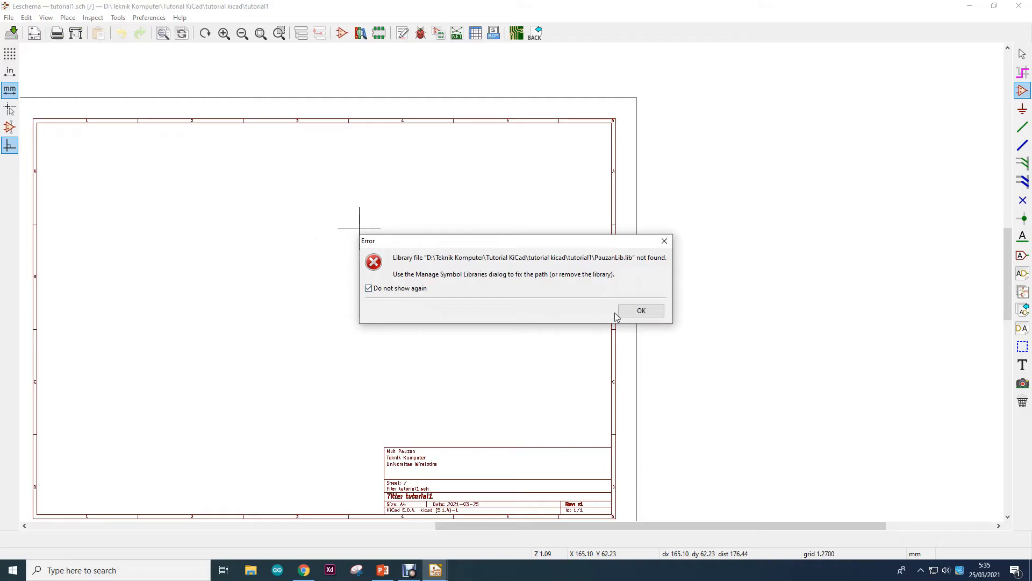
click(621, 313)
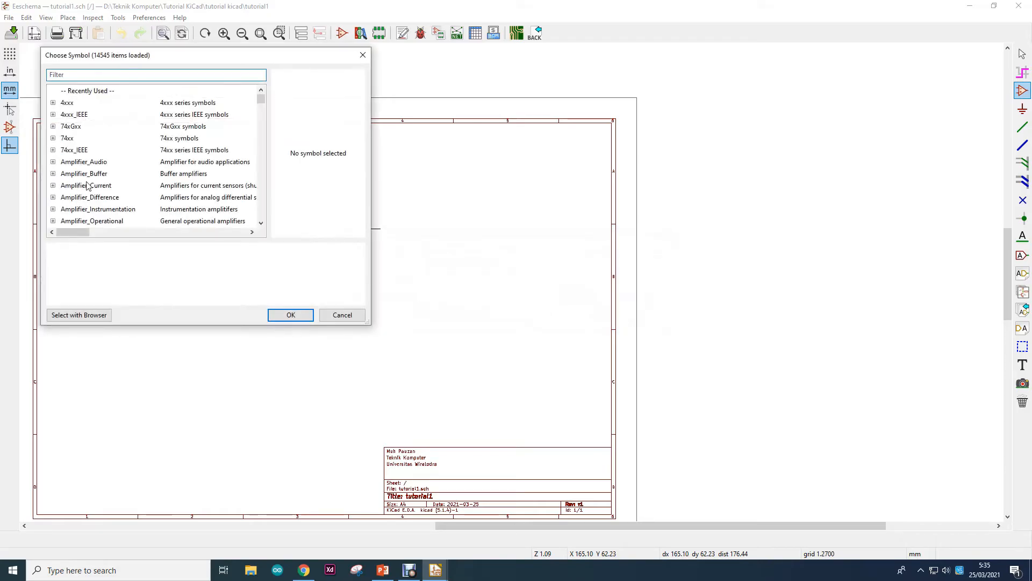
drag(309, 60, 662, 84)
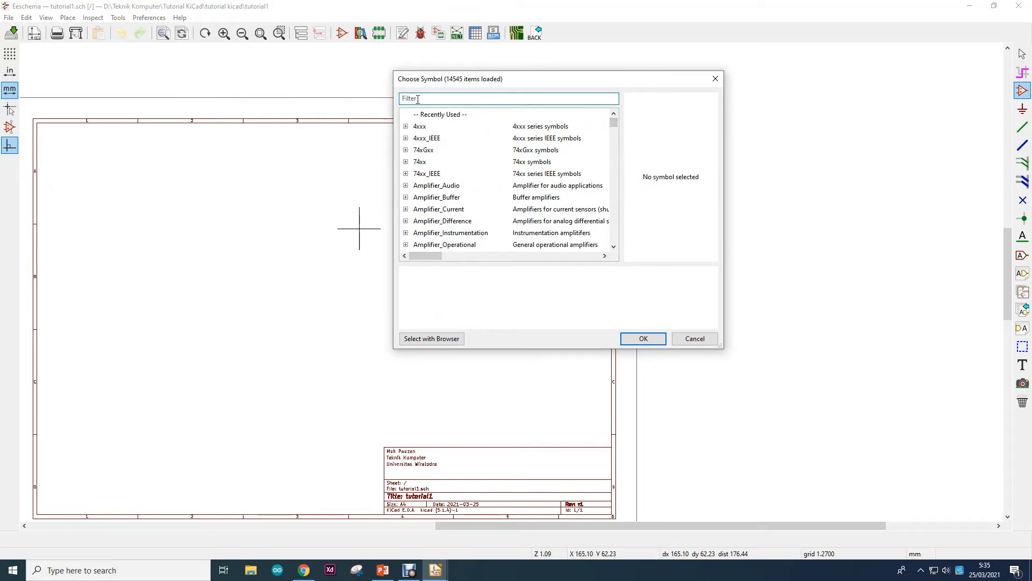
text(batt)
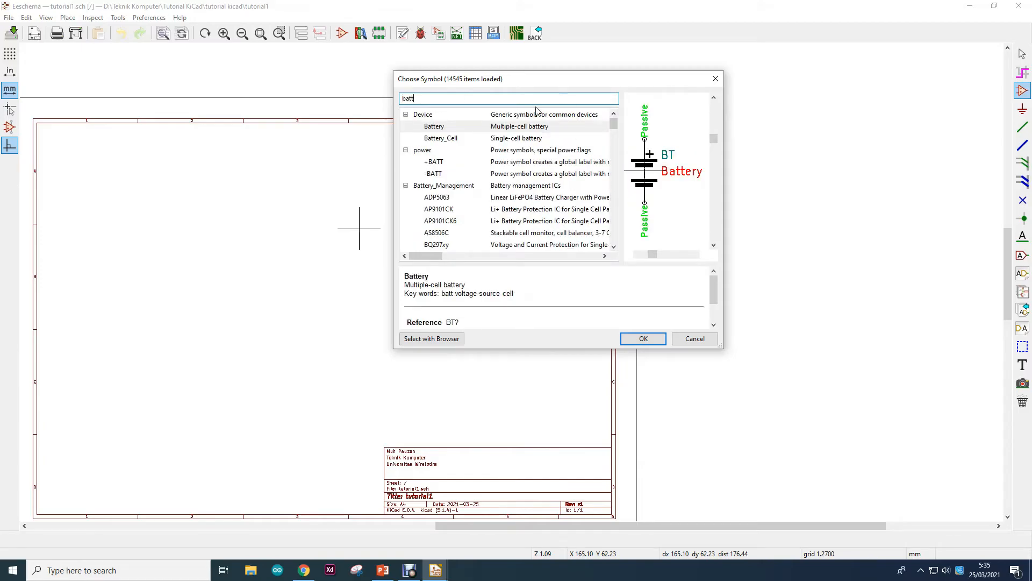
click(482, 127)
click(482, 138)
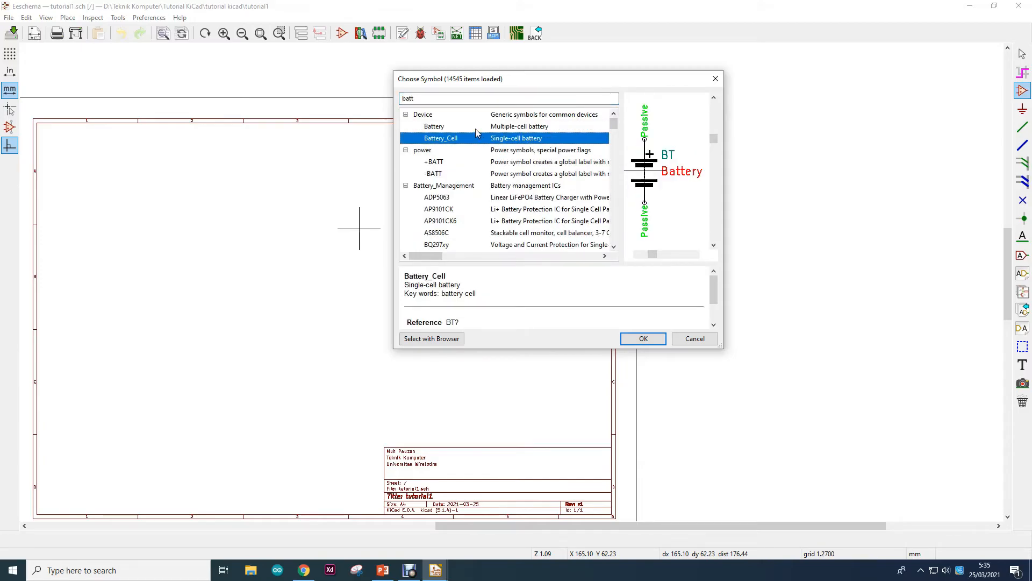
click(476, 128)
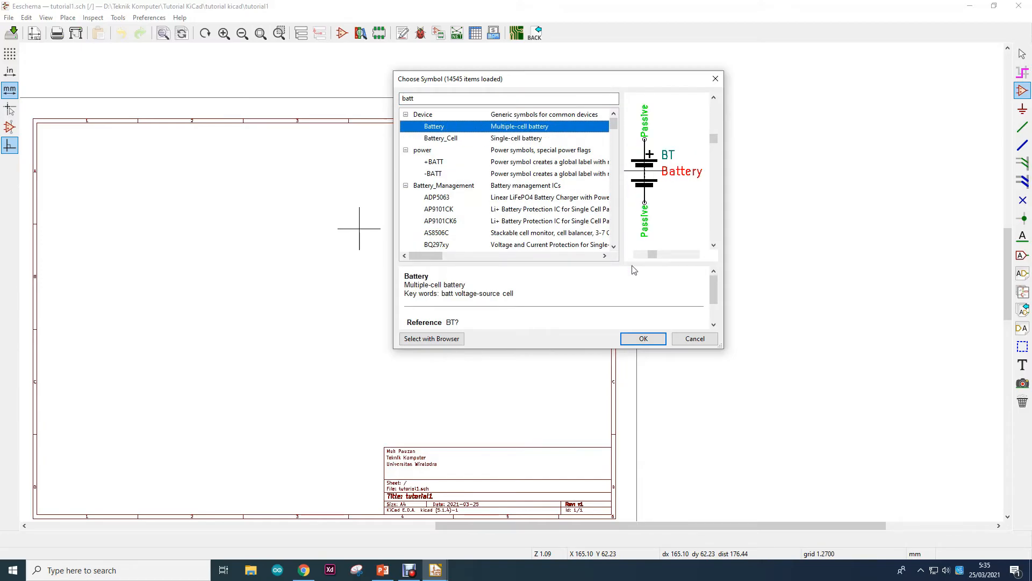
click(643, 339)
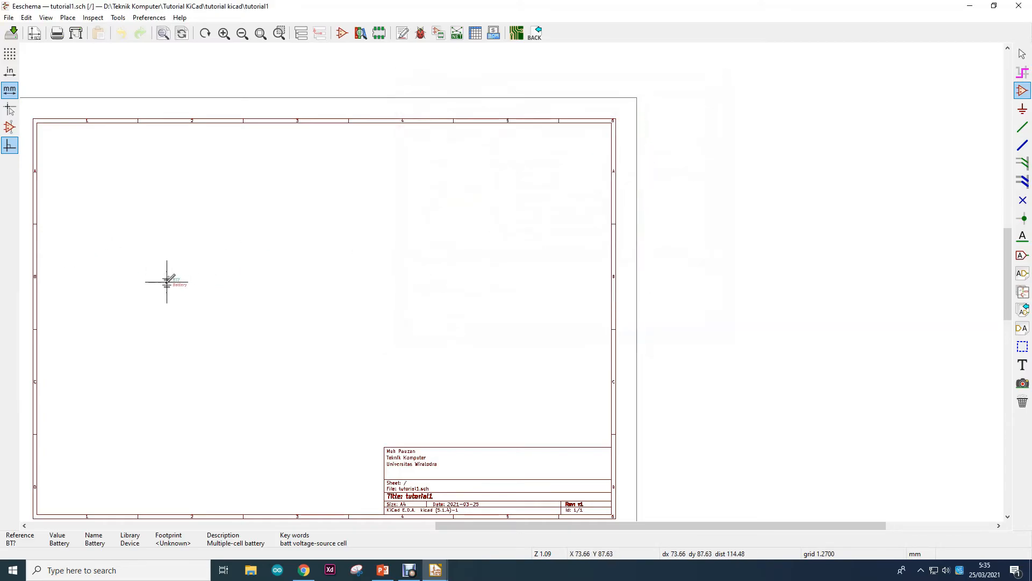
Place the battery symbol upright in the upper-left area of the drawing sheet, at about X 93, Y 58 mm
scroll(171, 280, up, 4)
scroll(514, 279, down, 3)
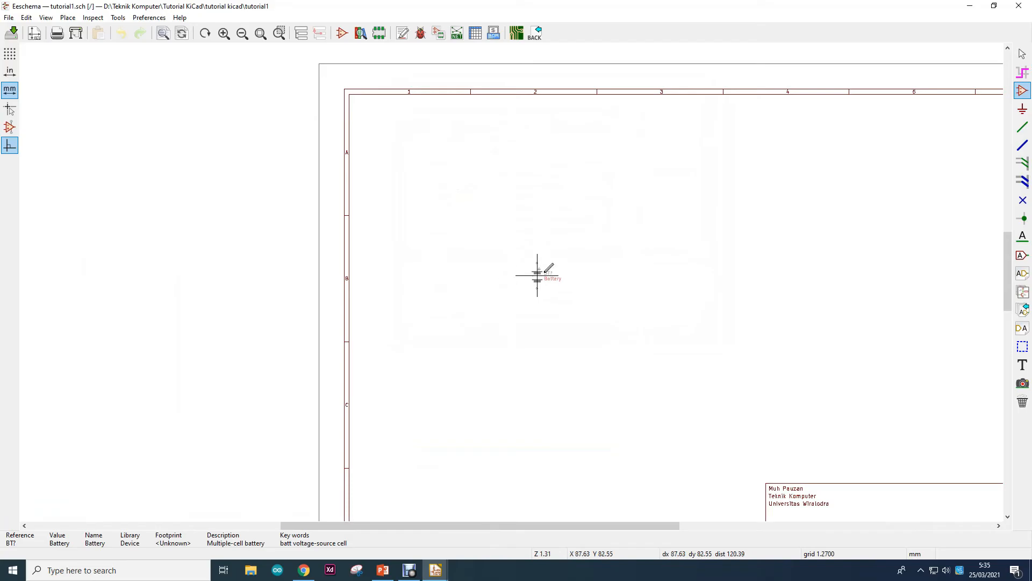
scroll(656, 256, up, 1)
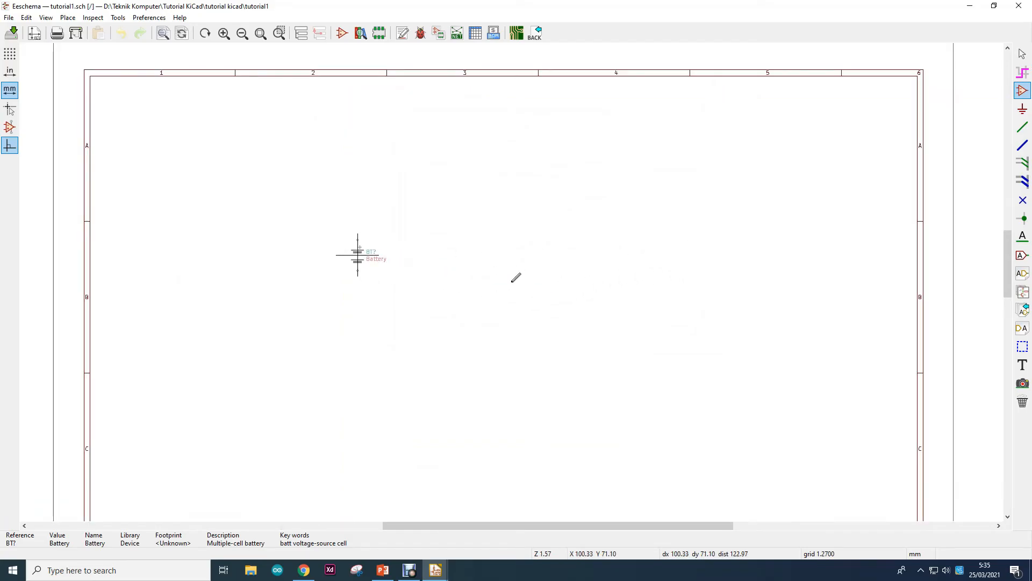
scroll(516, 278, up, 1)
click(484, 233)
scroll(512, 249, up, 2)
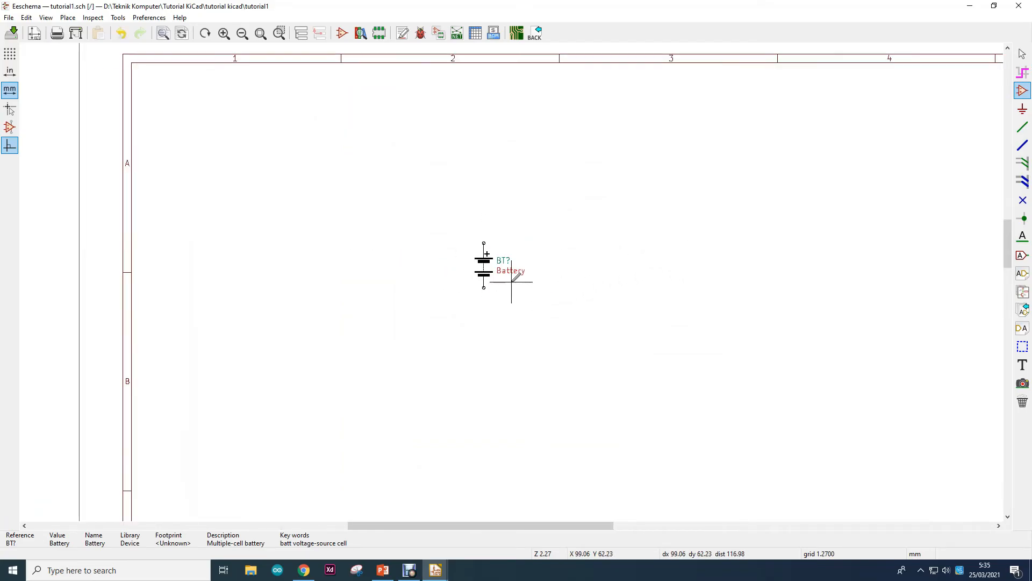
scroll(512, 282, up, 1)
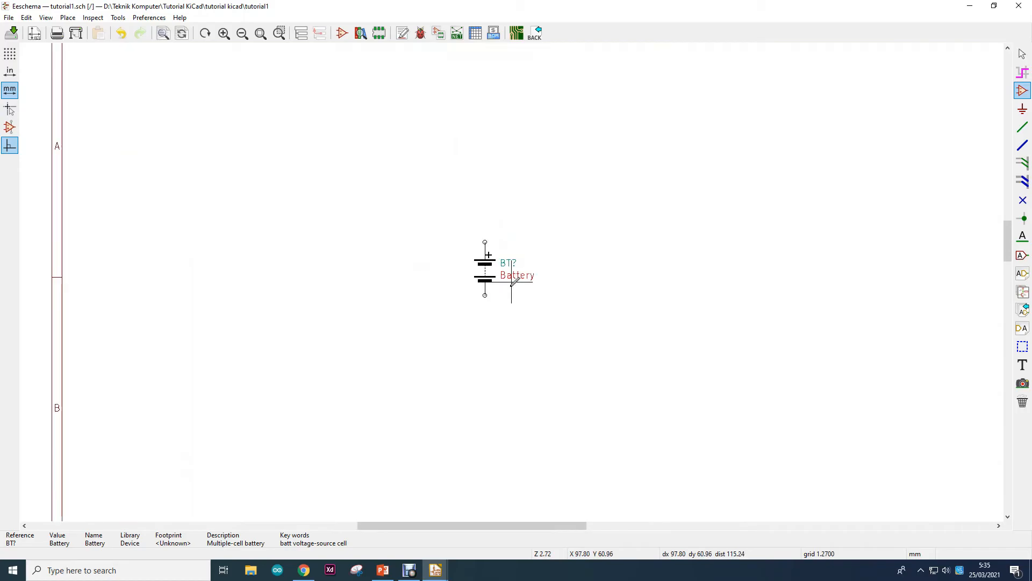
scroll(511, 282, down, 1)
scroll(516, 287, down, 1)
scroll(511, 262, up, 1)
scroll(512, 282, down, 4)
scroll(511, 282, up, 7)
scroll(511, 282, down, 3)
scroll(511, 196, up, 3)
scroll(511, 277, down, 6)
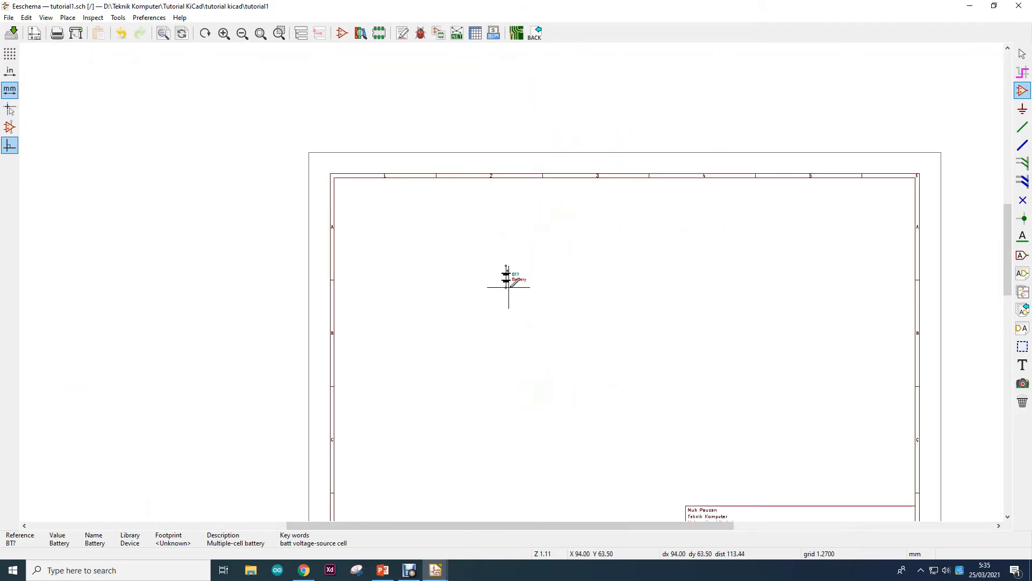
Add another symbol beside the battery, filtering the symbol library for cap and choosing CAP from pspice
scroll(513, 282, up, 4)
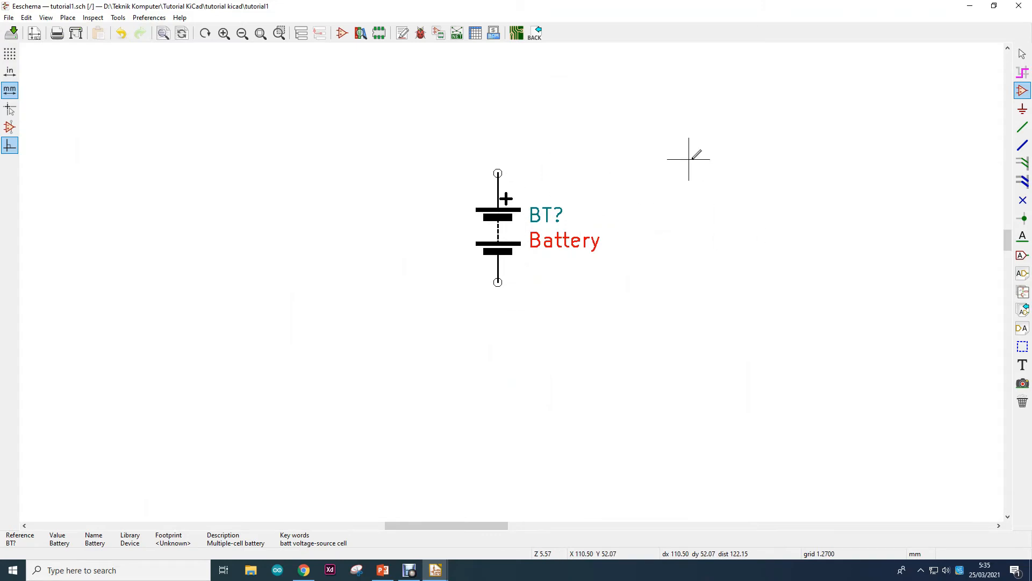
click(689, 159)
click(716, 79)
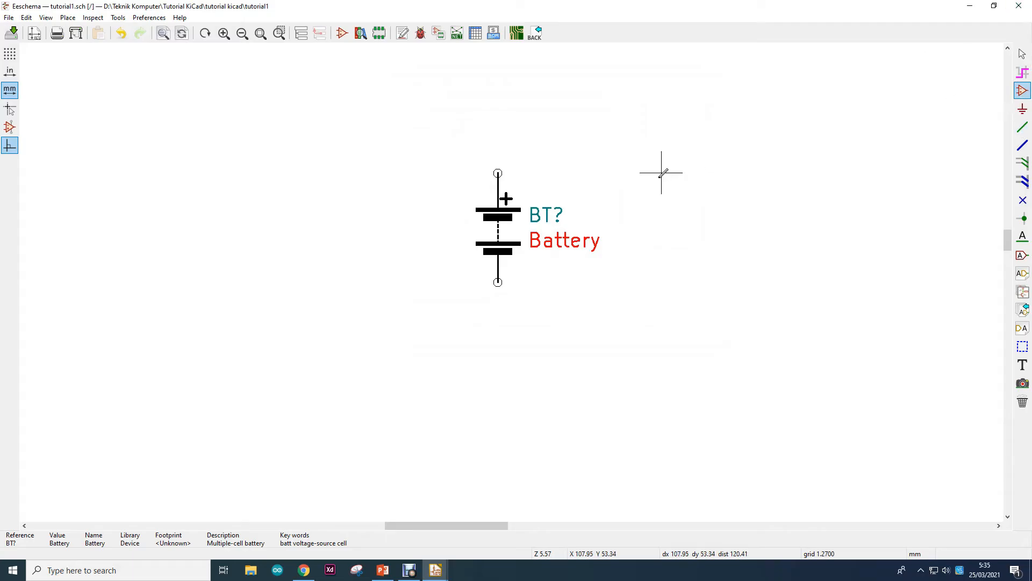
click(661, 173)
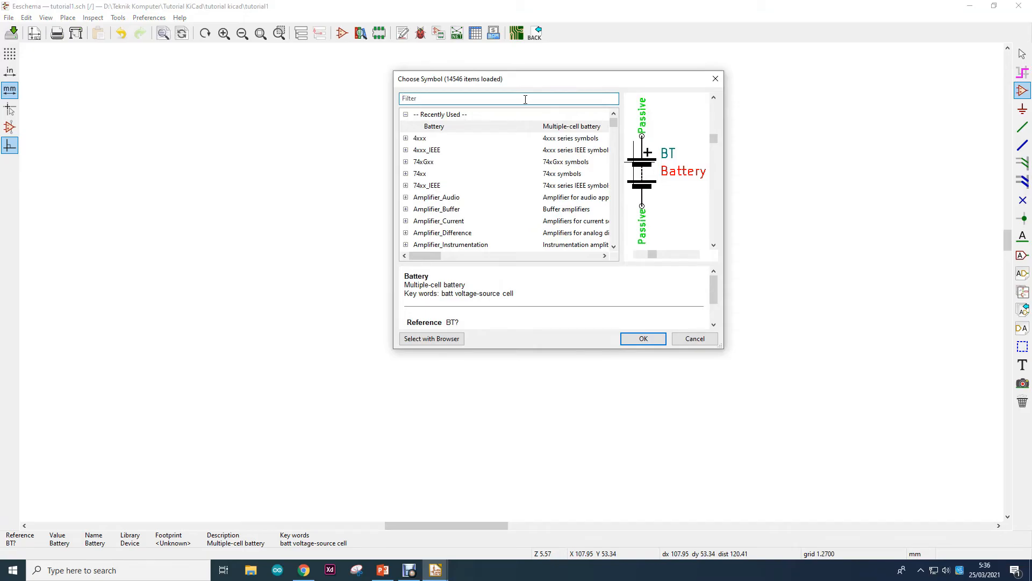
text(cap)
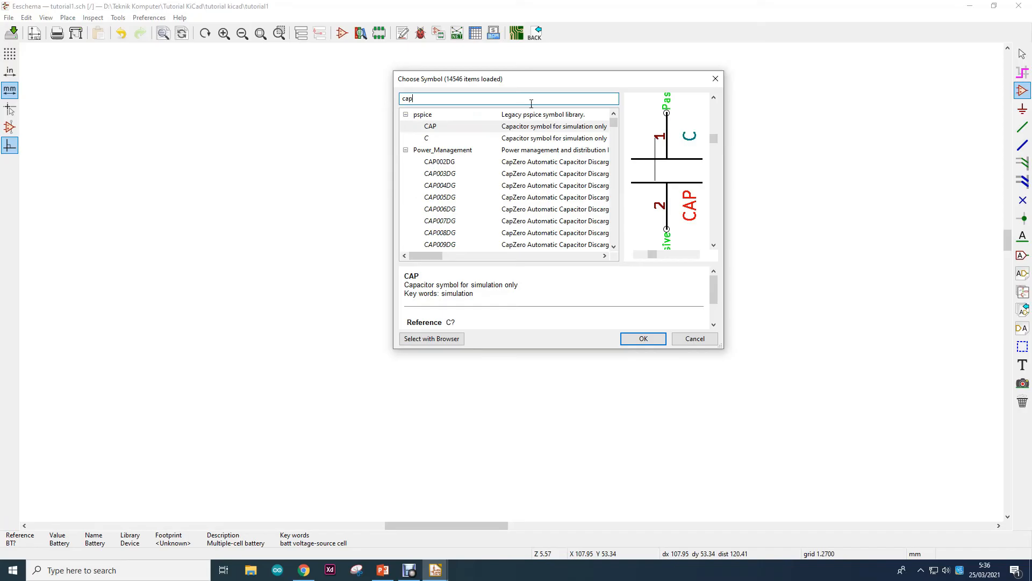
click(502, 128)
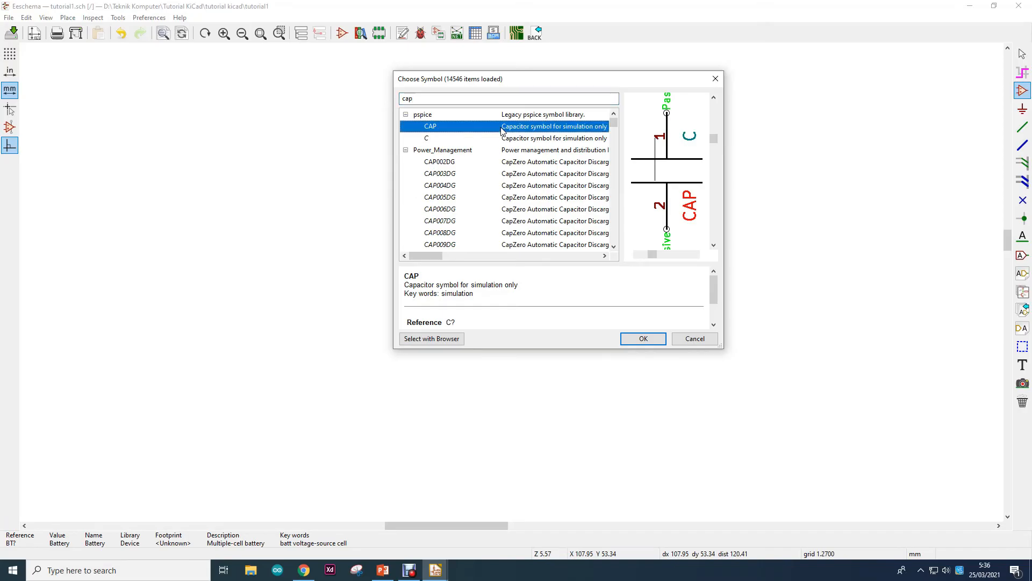
click(640, 340)
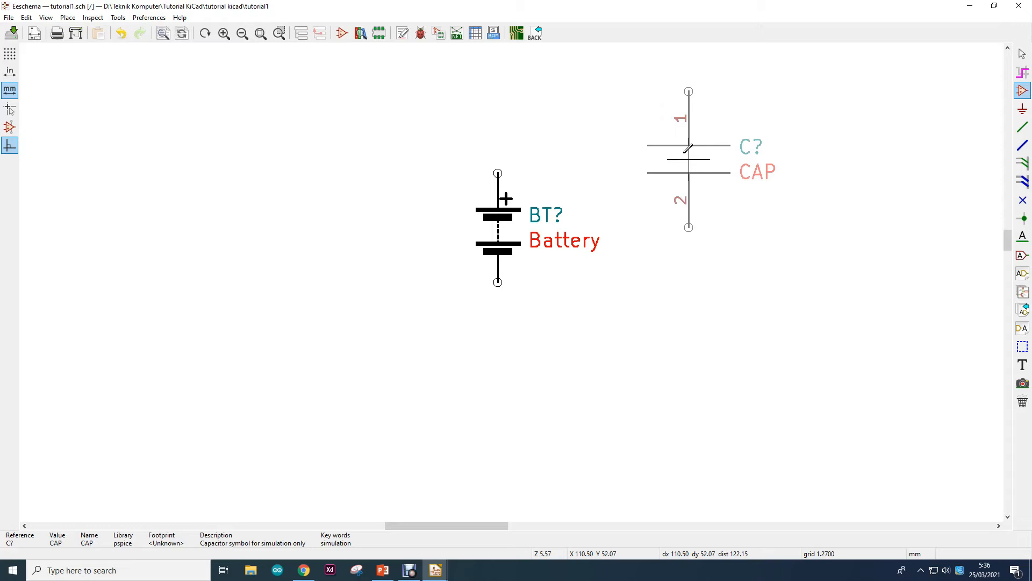
Rotate the capacitor to horizontal with pin 1 facing the battery side and place it at about X 110.5, Y 49.5 mm
key(r)
key(r)
key(r)
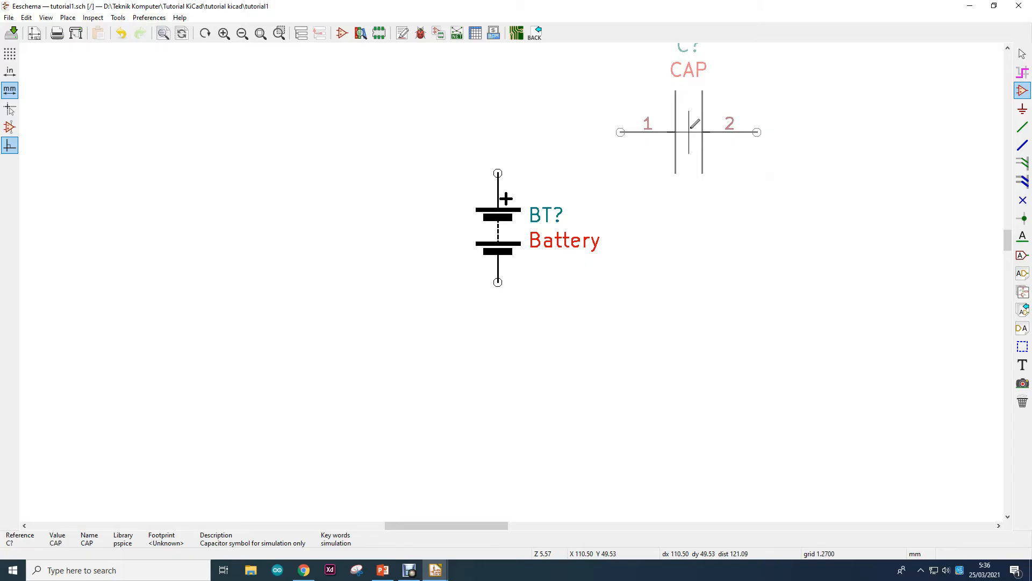
click(688, 132)
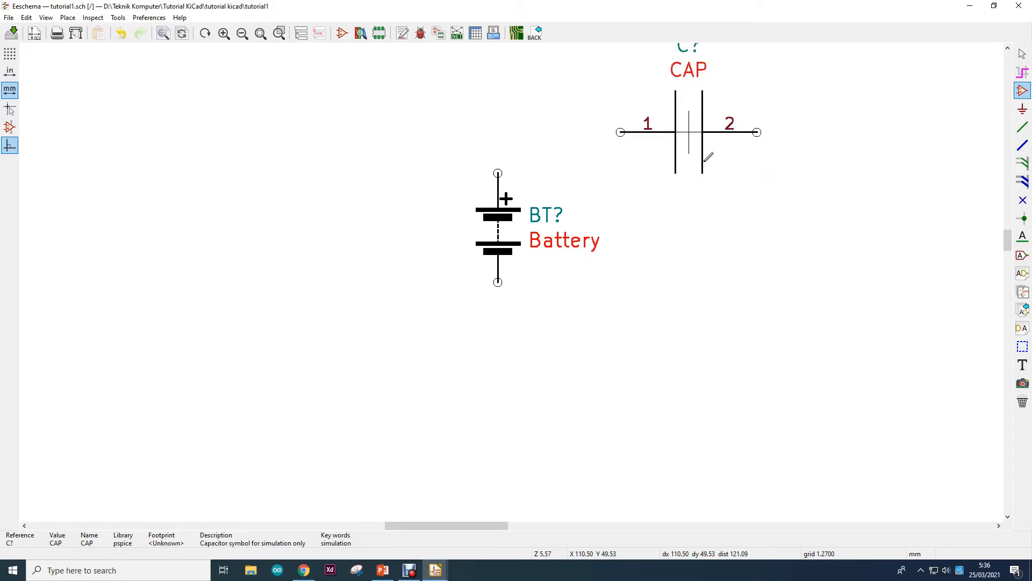
Filter the symbol library for r_US, choose the R_US resistor and place it vertically at about X 123, Y 58 mm
click(811, 213)
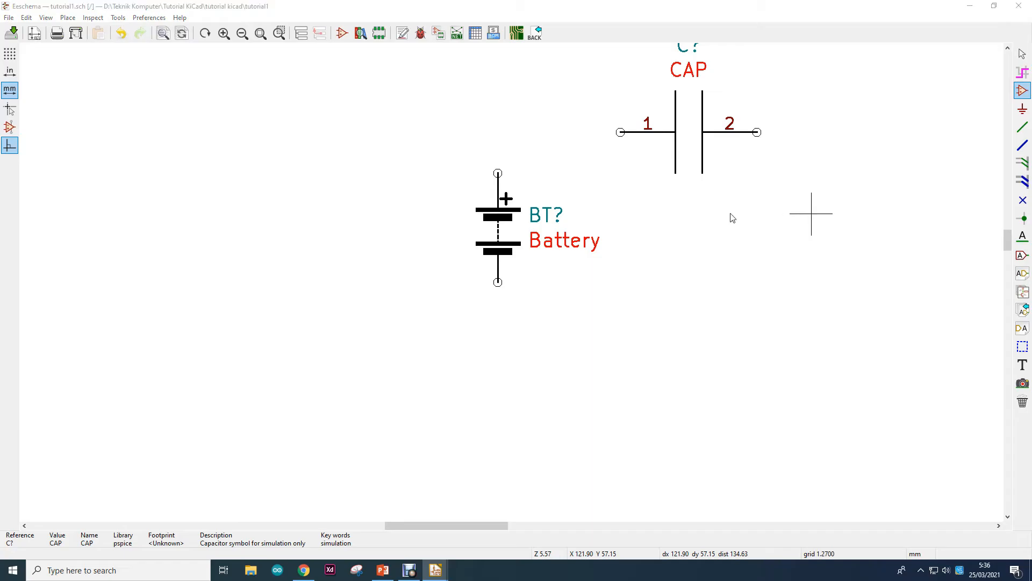
text(r)
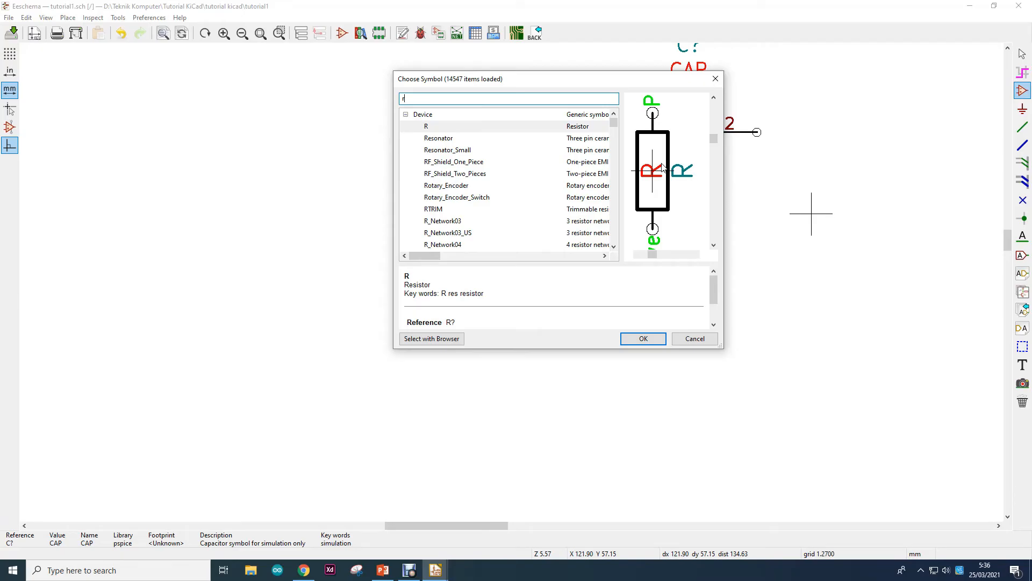
text(_)
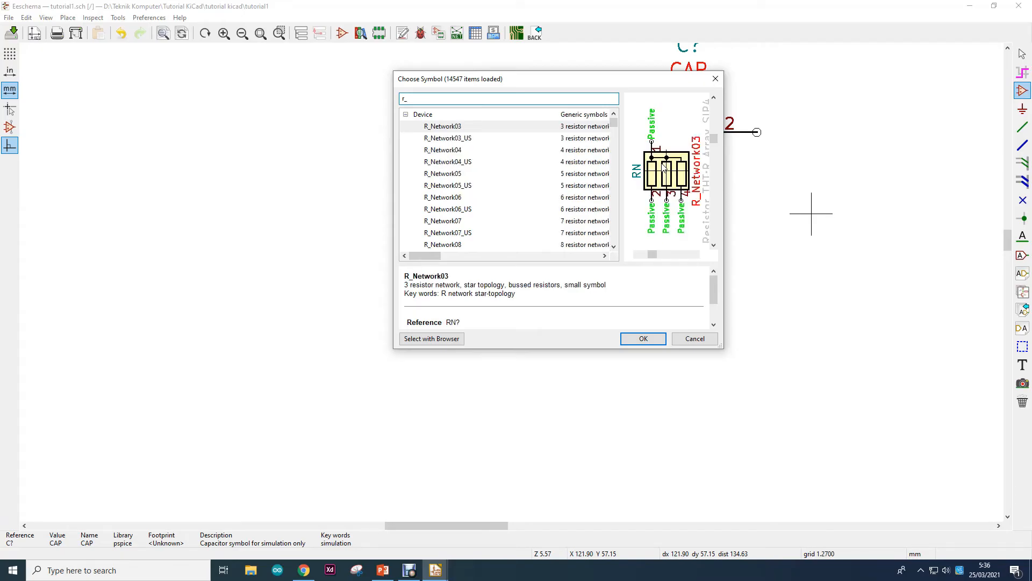
text(US)
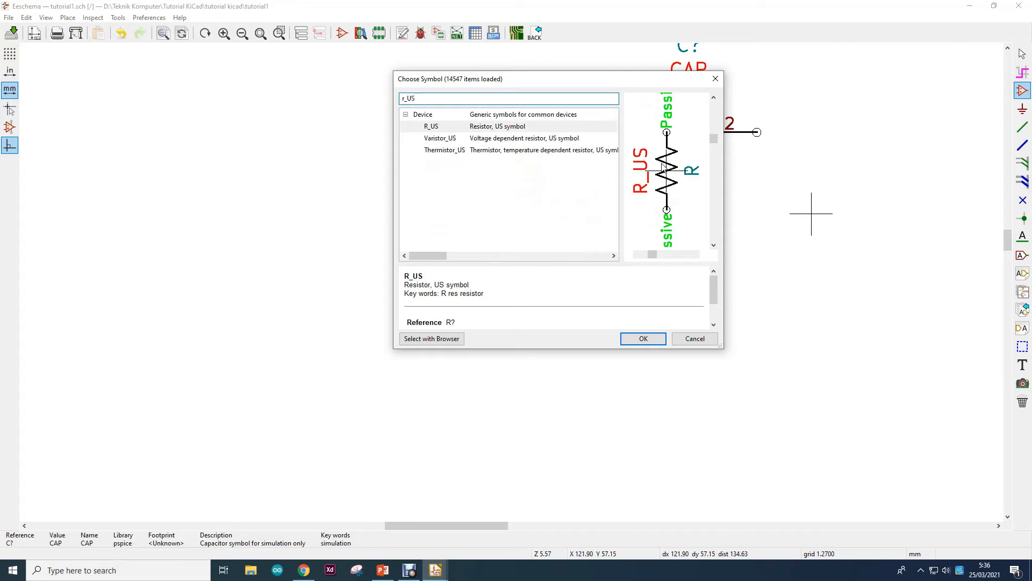
click(435, 128)
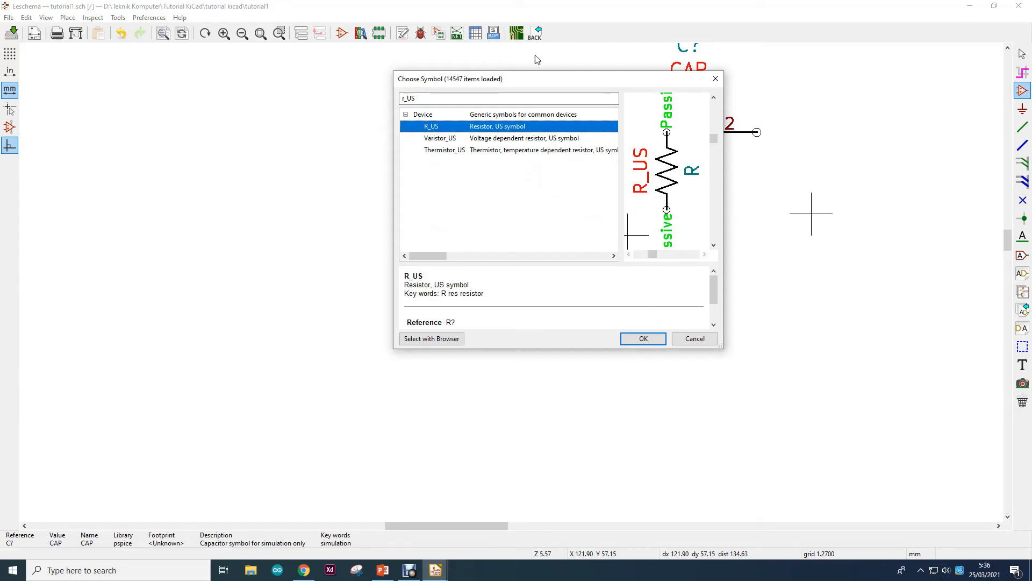
click(631, 343)
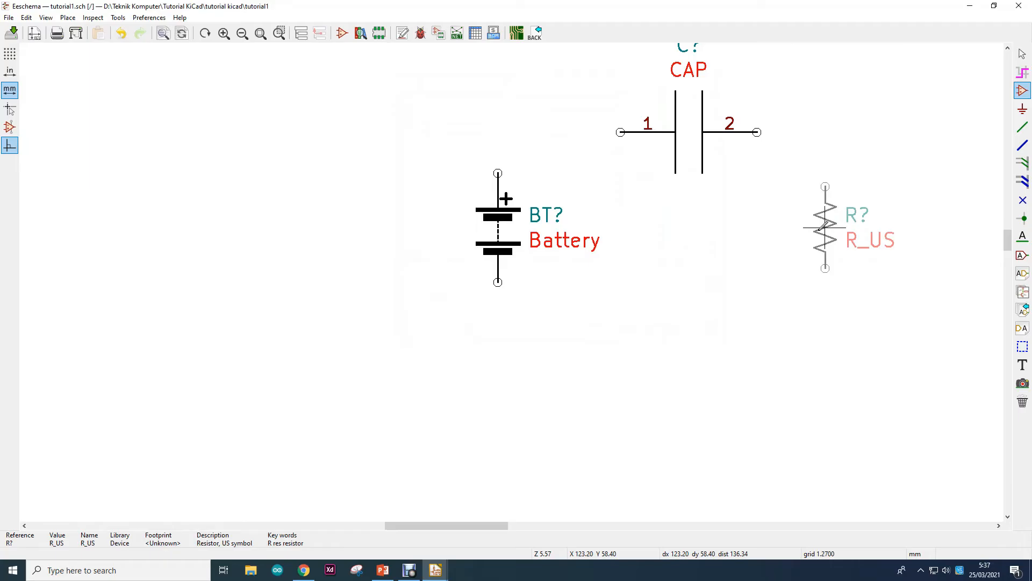
click(824, 227)
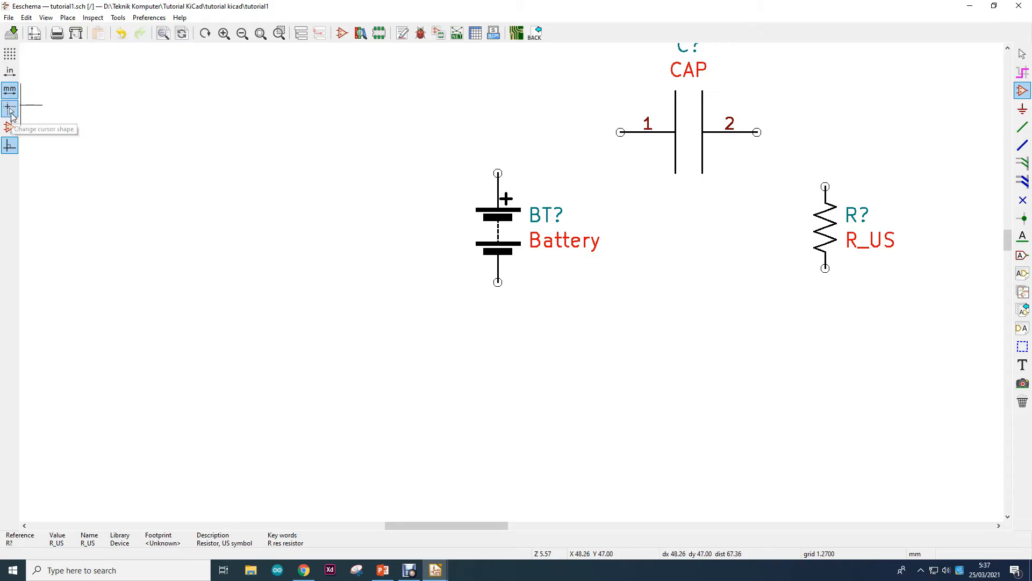
Change the cursor to a full-window crosshair and wire the resistor's upper pin to pin 2 of the capacitor
click(11, 110)
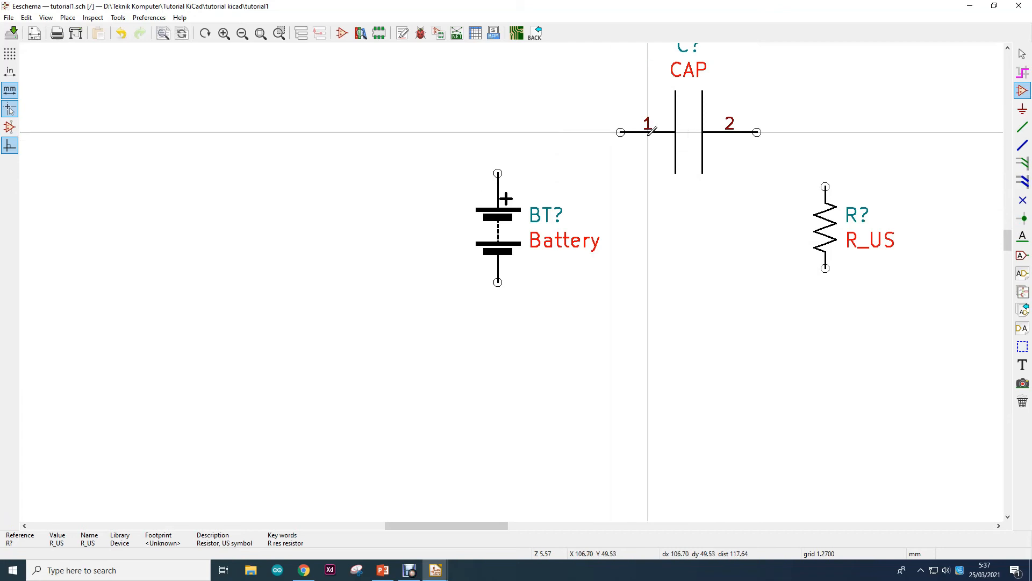
click(1021, 132)
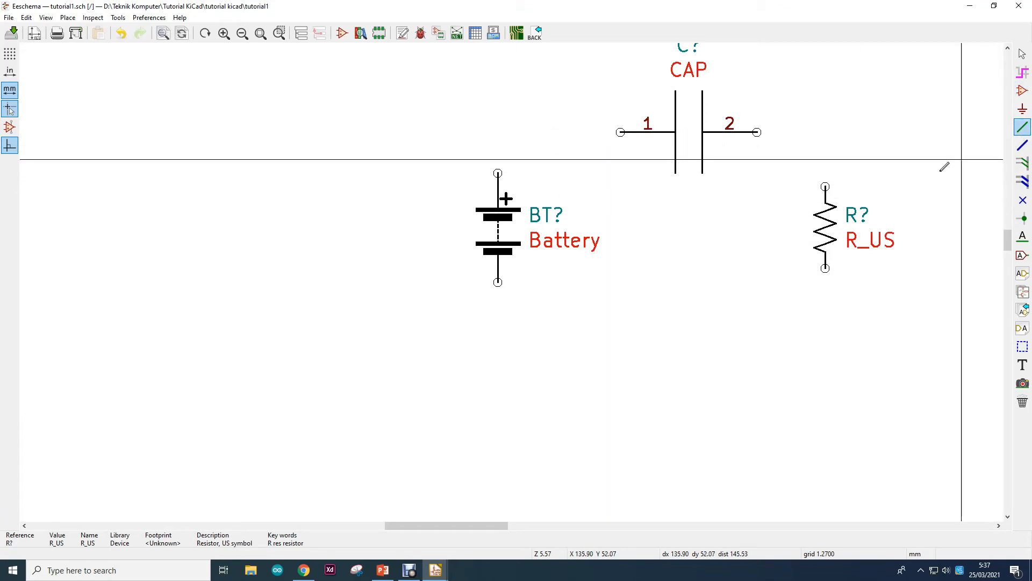
click(825, 186)
click(757, 132)
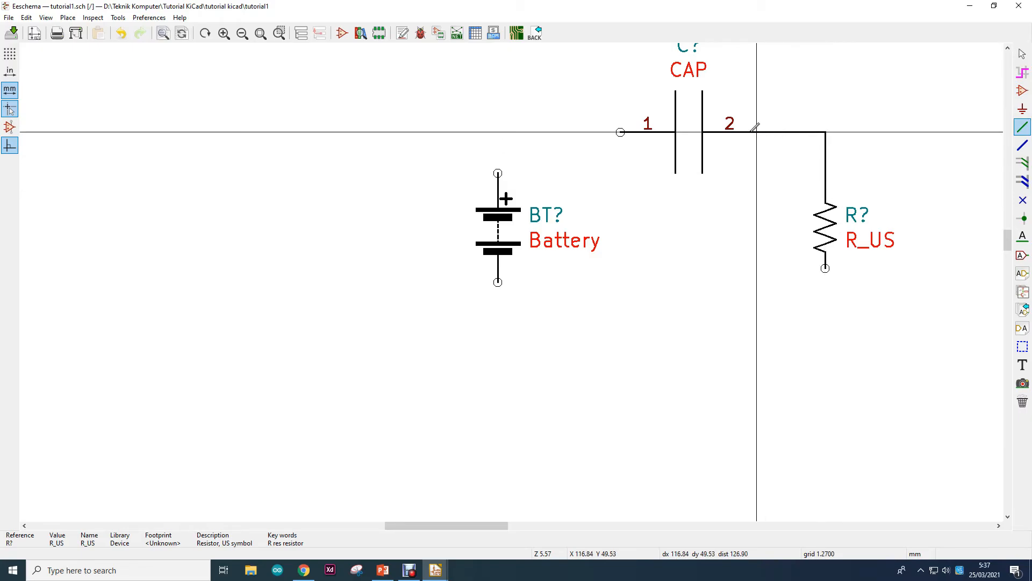
Wire capacitor pin 1 to the battery's positive terminal, and the battery's negative terminal to the resistor's lower pin
click(621, 132)
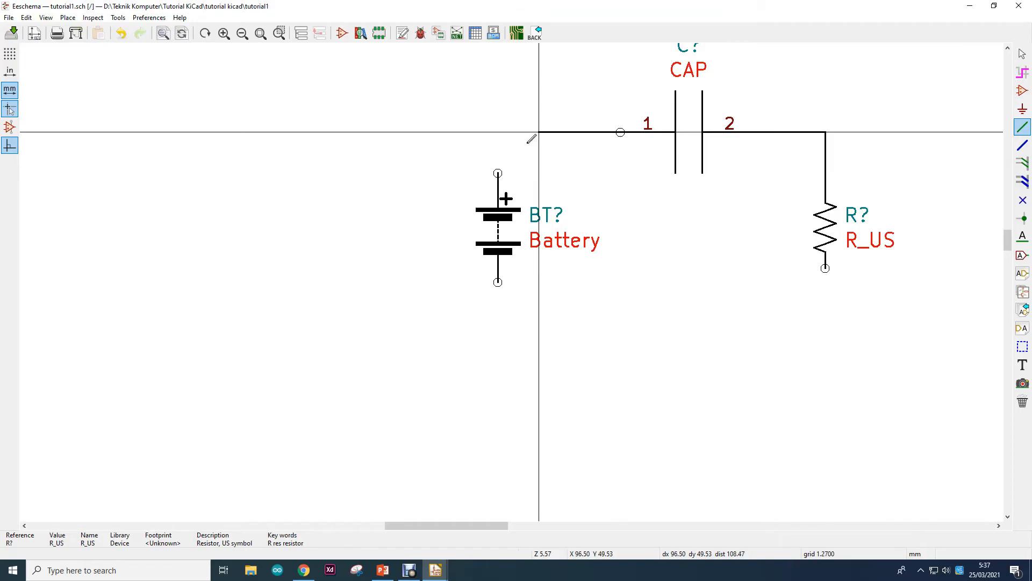
click(498, 173)
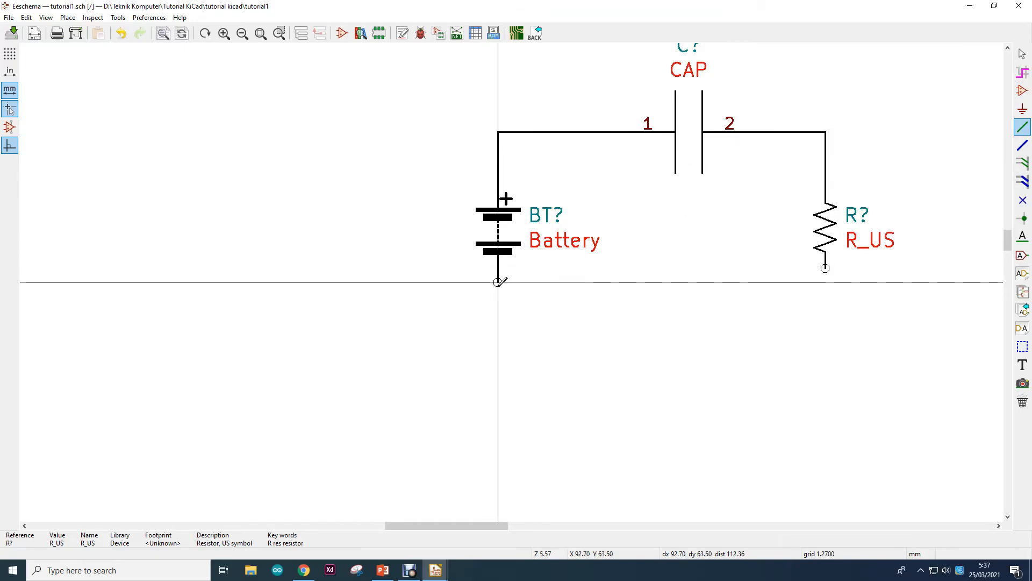
click(498, 282)
click(497, 322)
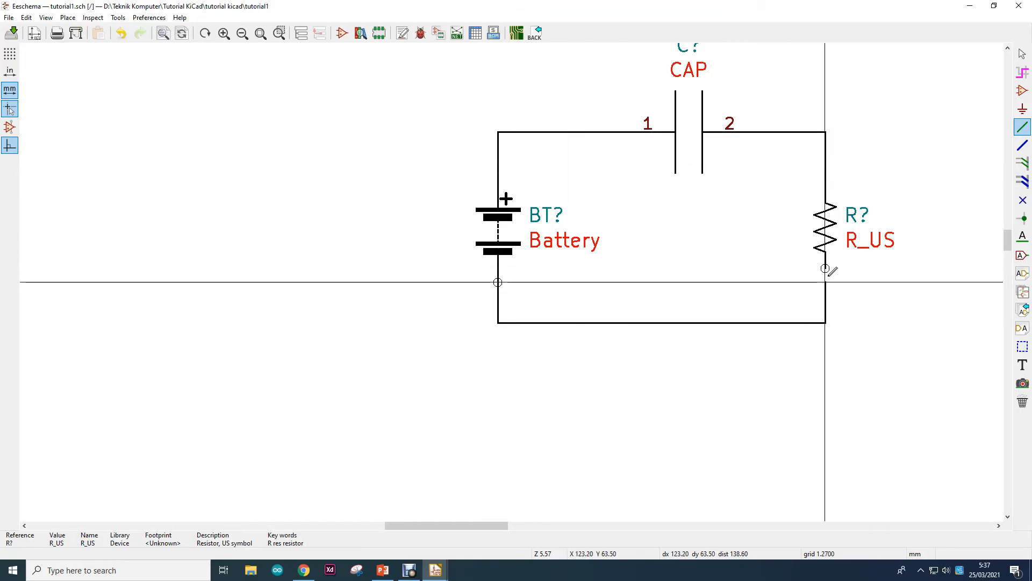
click(825, 268)
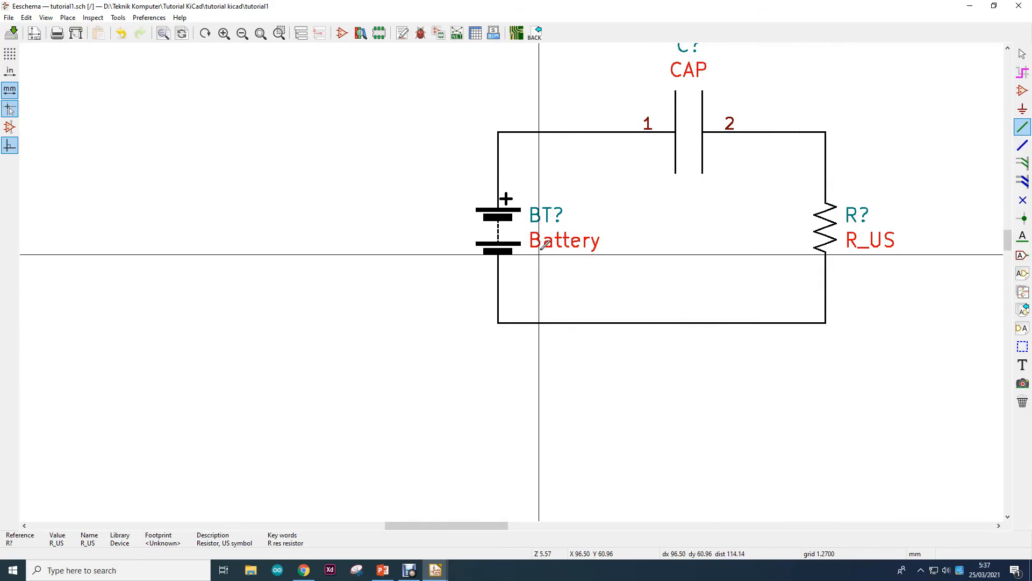
Hide the battery's reference designator and set its value to 10V
click(1022, 55)
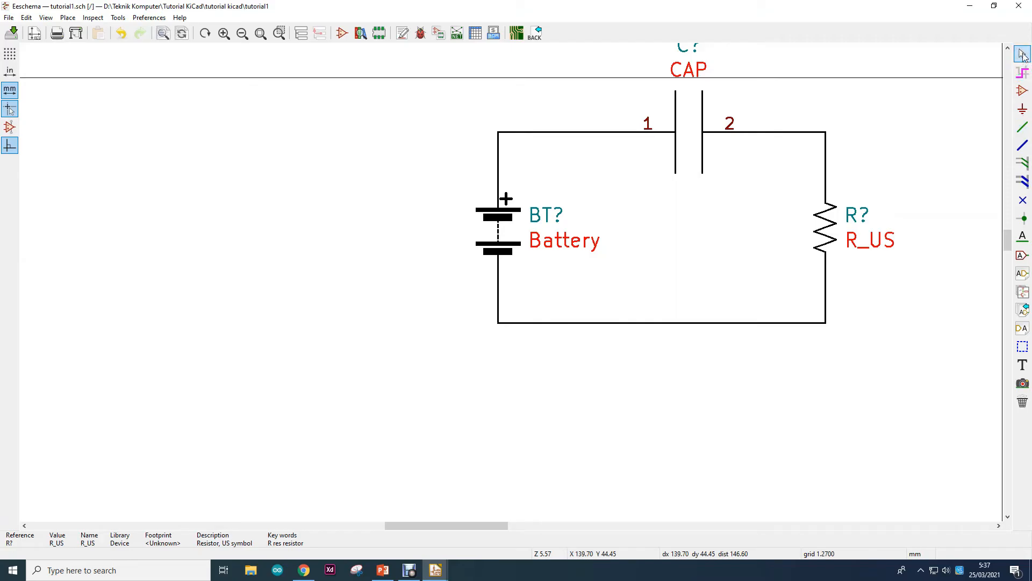
double_click(498, 213)
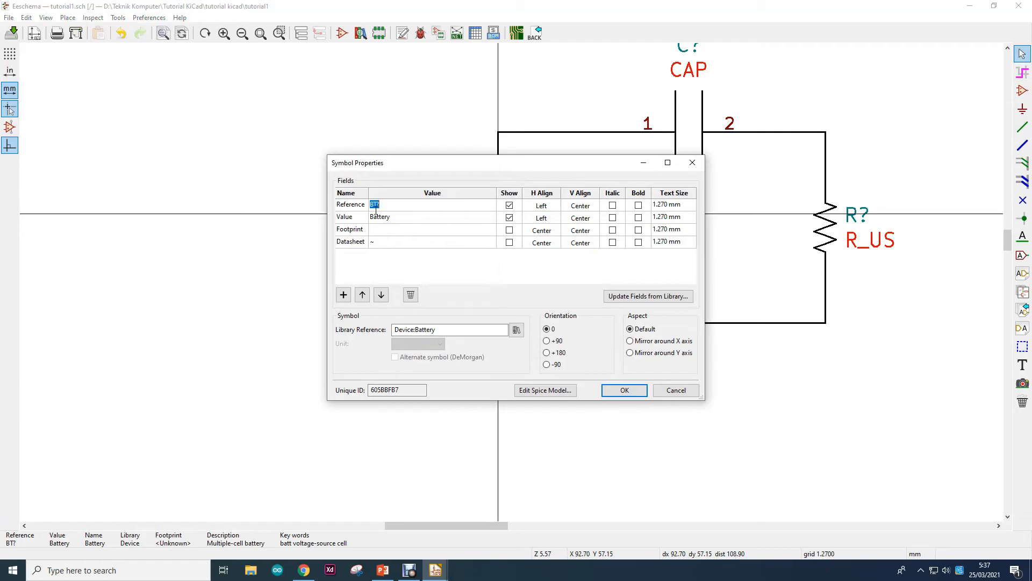
click(509, 207)
click(433, 220)
text(v)
click(624, 390)
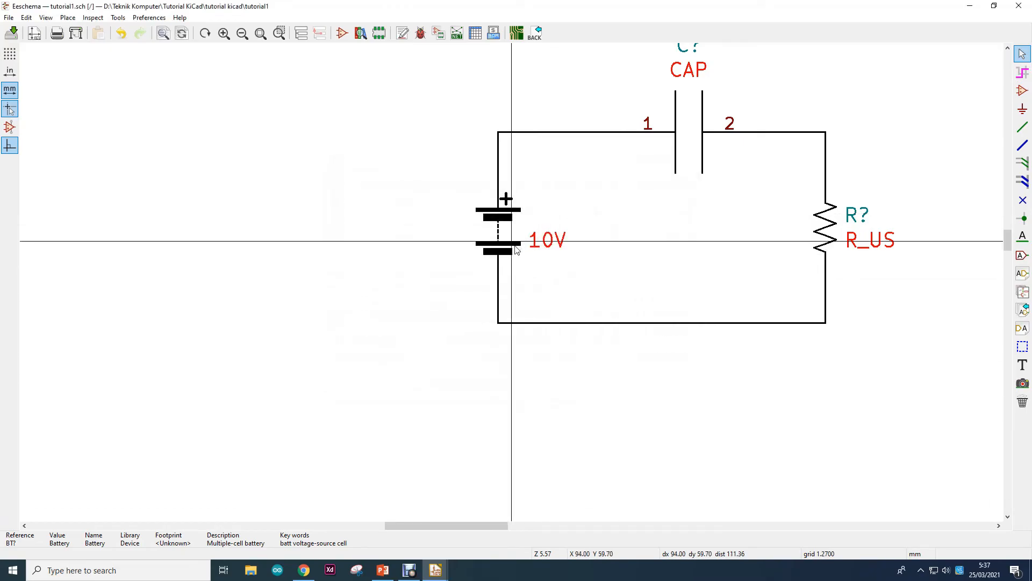
double_click(513, 247)
click(692, 164)
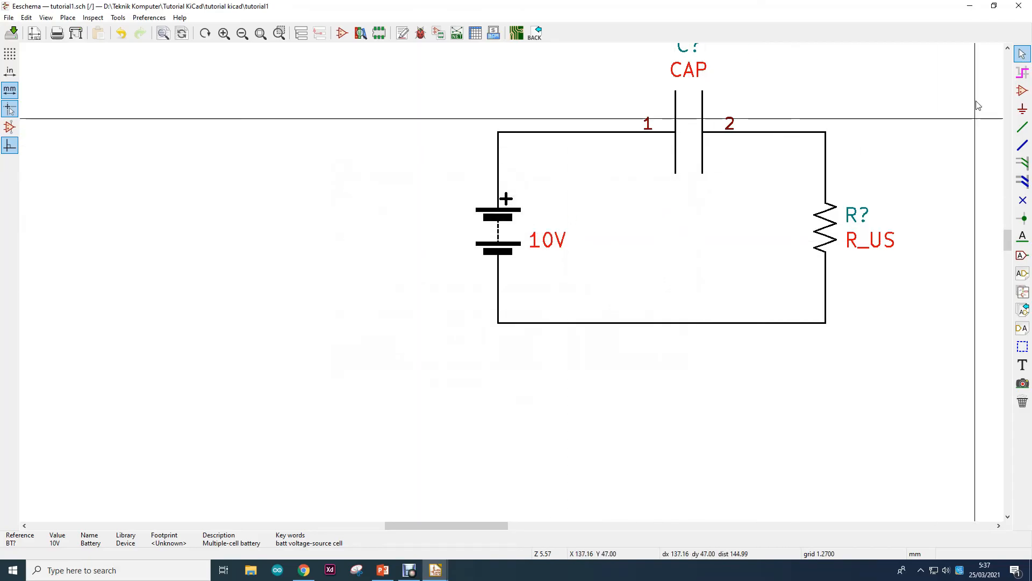
Hide the capacitor's reference designator and set its value to 22uF
scroll(683, 140, up, 1)
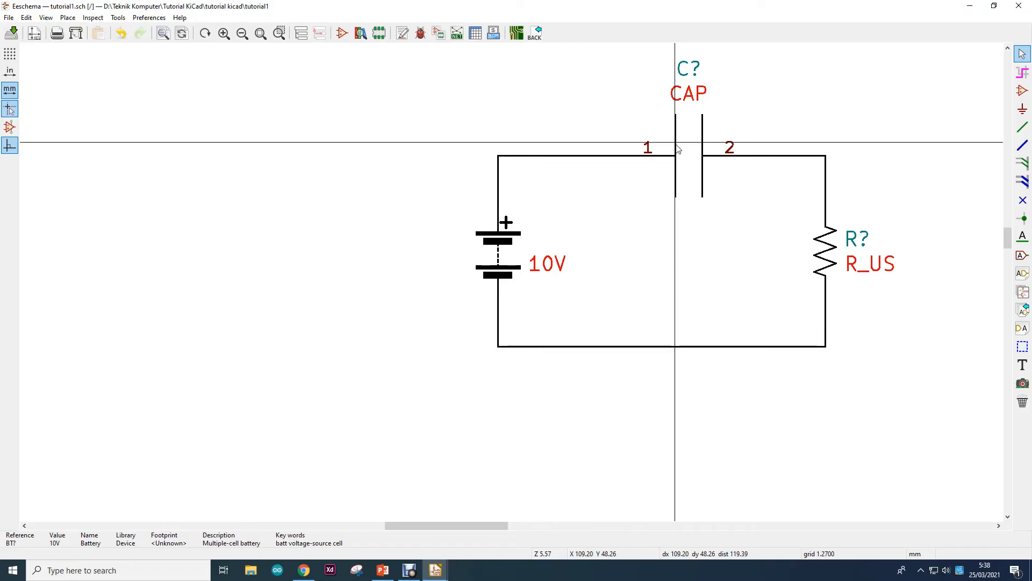
double_click(678, 149)
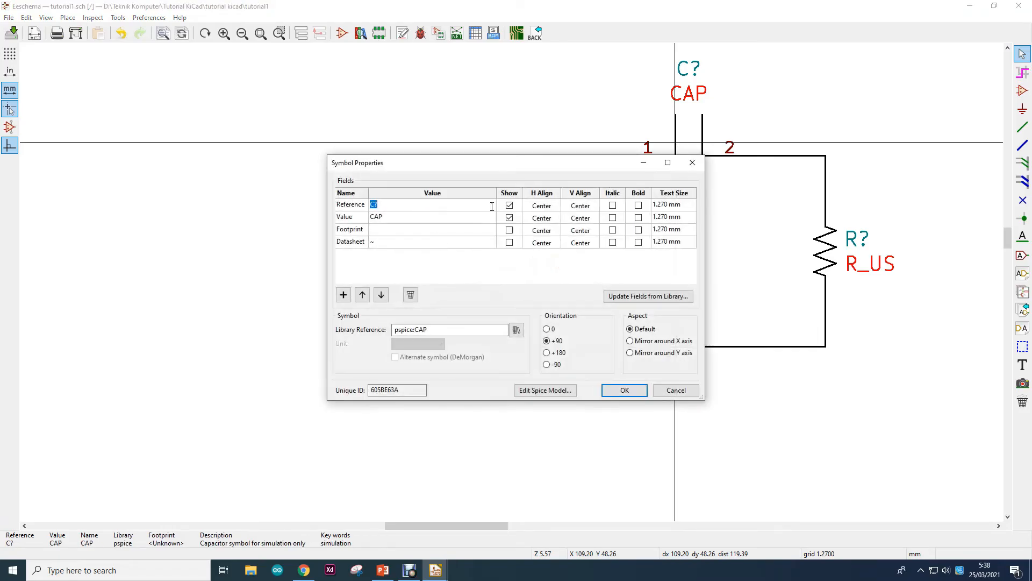
click(509, 205)
click(434, 218)
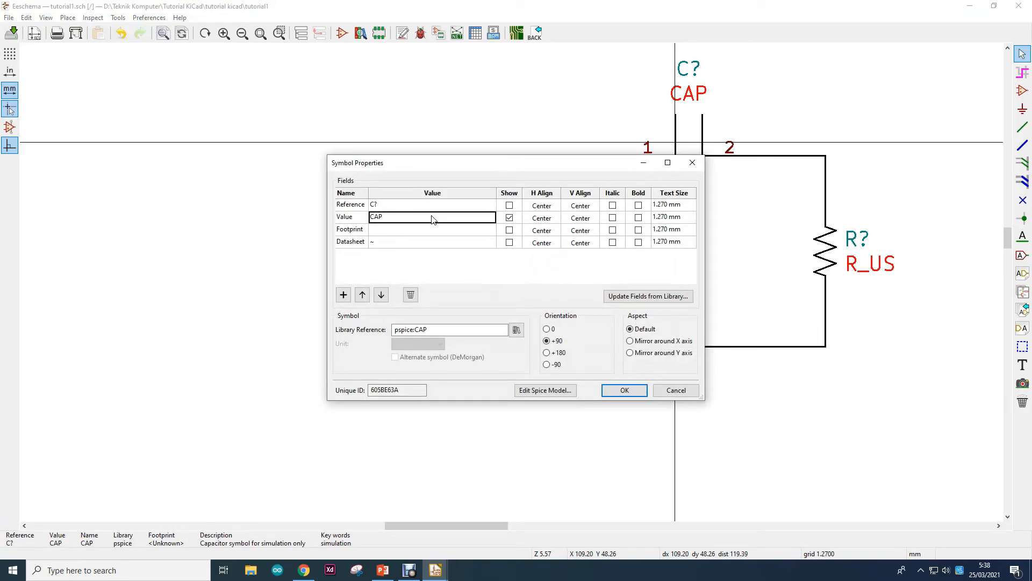
text(22uF)
click(624, 389)
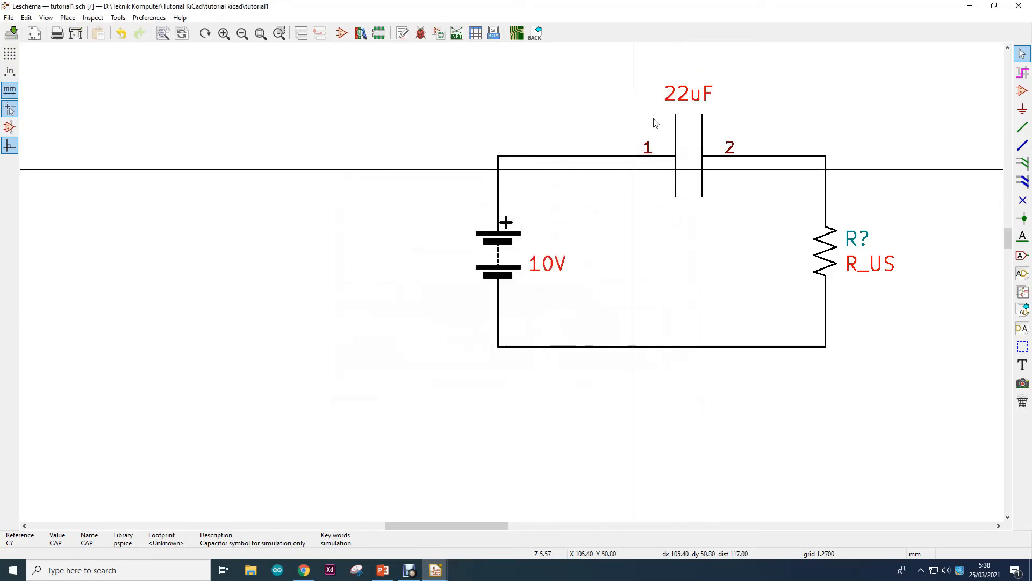
Hide the resistor's reference designator and set its value to 100
double_click(825, 251)
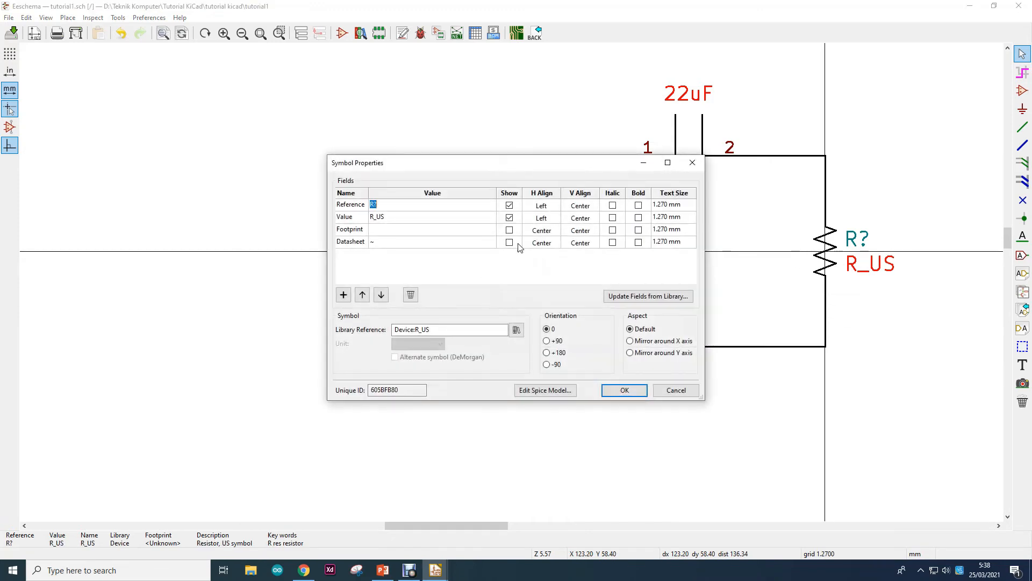
click(509, 206)
click(476, 217)
click(477, 220)
text(100)
click(610, 394)
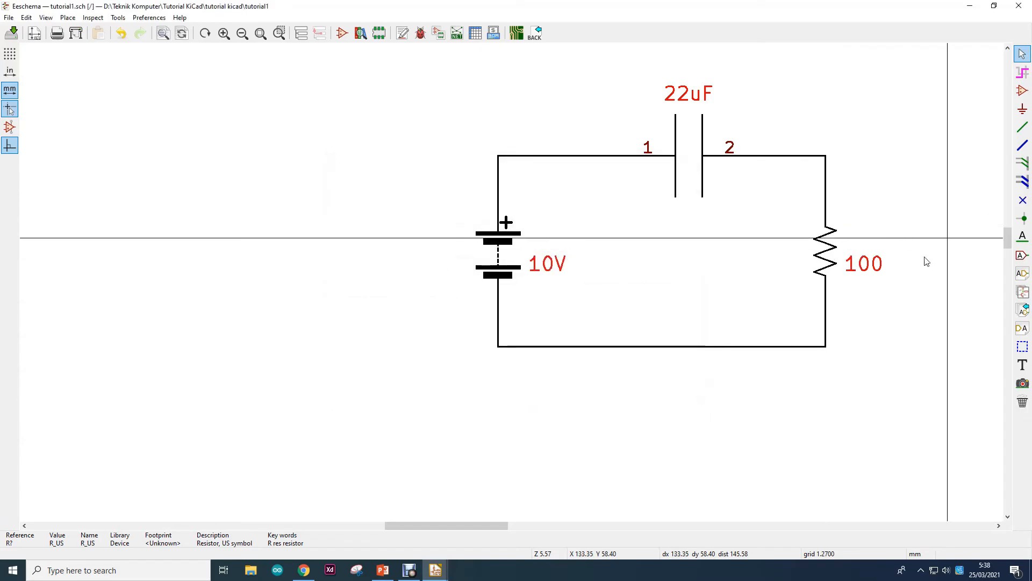
double_click(823, 257)
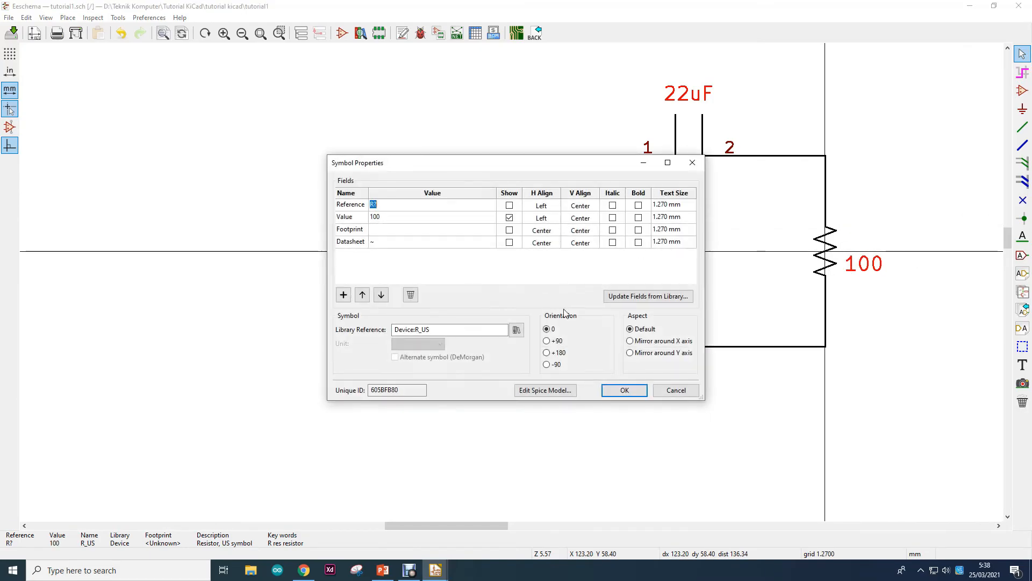
click(618, 393)
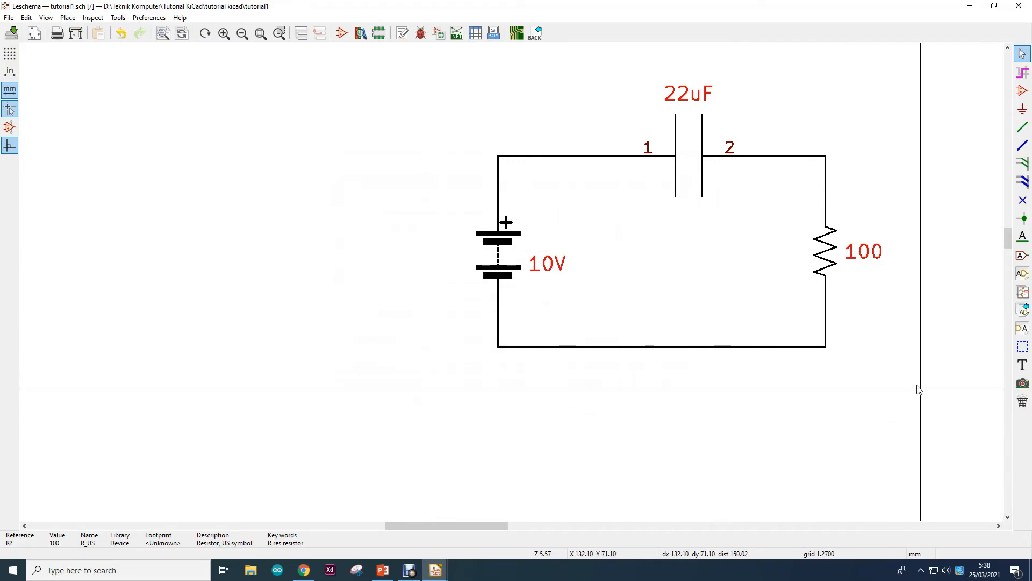
Switch to PowerPoint to view the component and wire colour slide as a slide show, and return to the Eeschema schematic
click(382, 570)
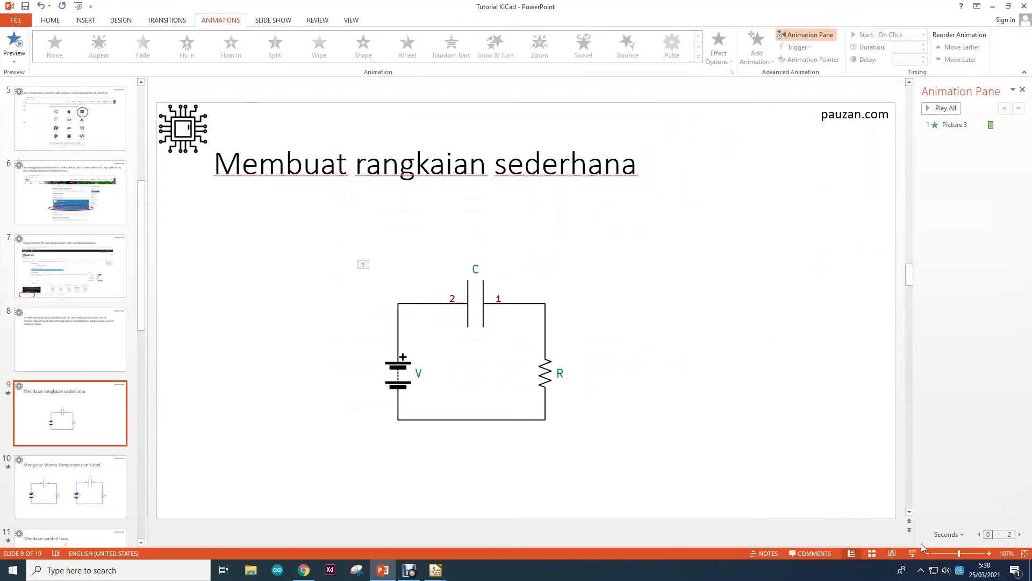
click(913, 553)
click(854, 255)
click(854, 255)
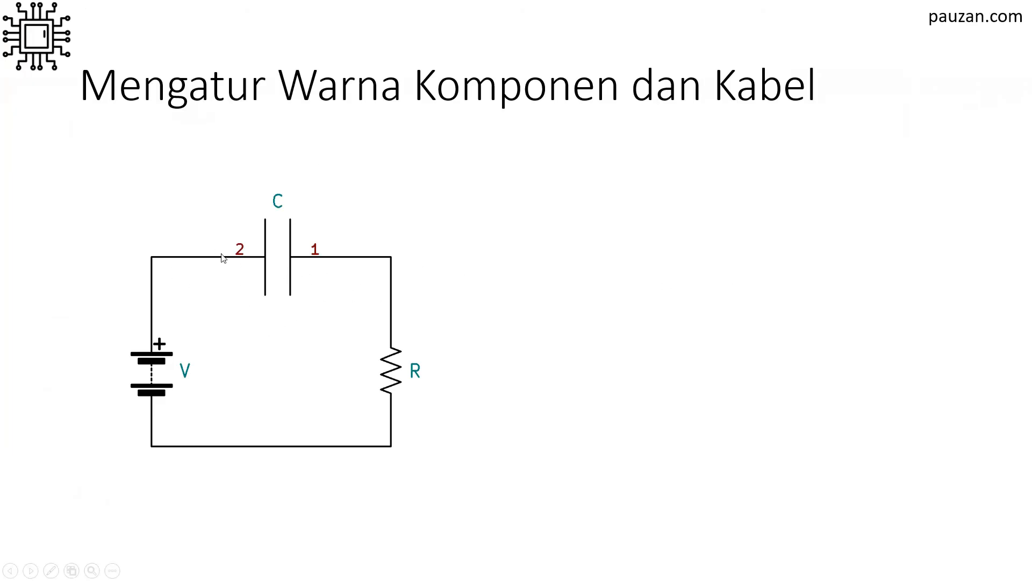
click(220, 311)
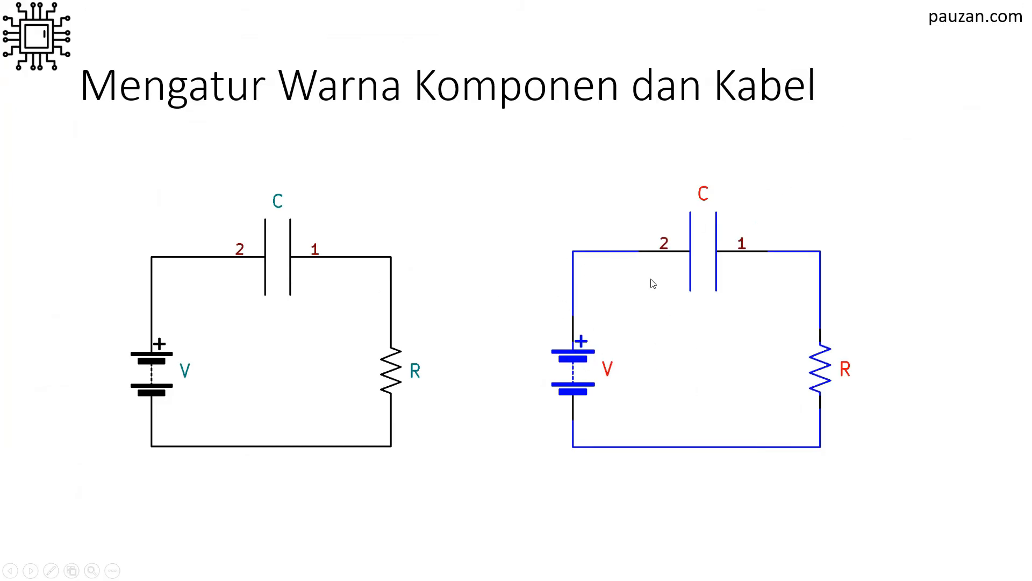
key(Escape)
click(432, 571)
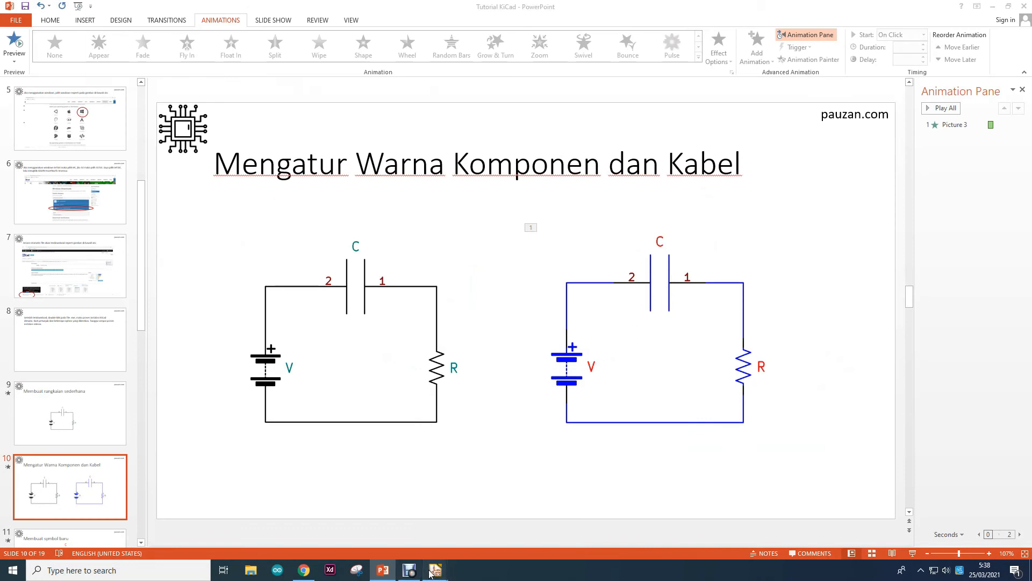
click(486, 519)
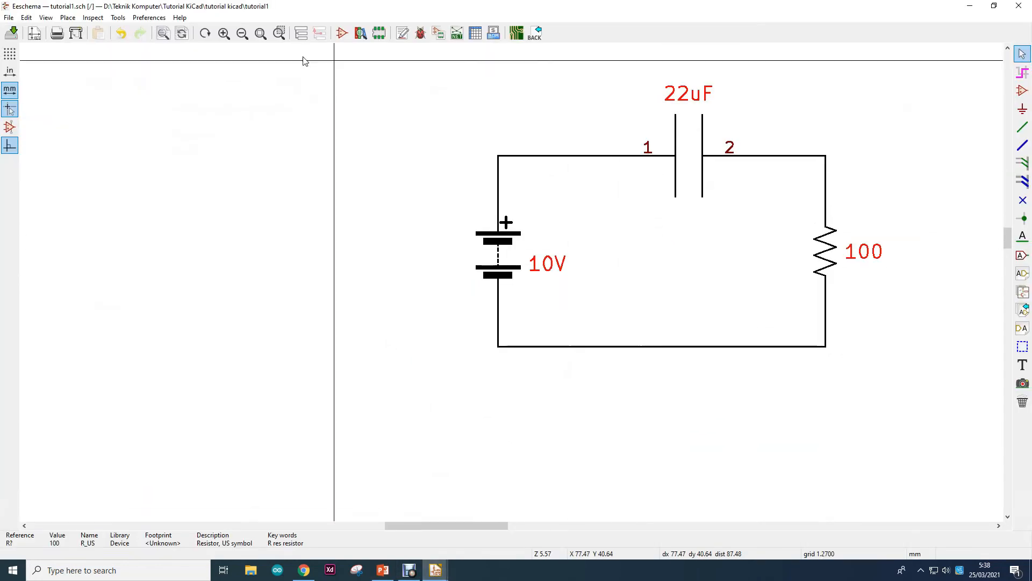
Set the component body outline colour to the defined colour Blue 4 in the Eeschema colour preferences
click(141, 18)
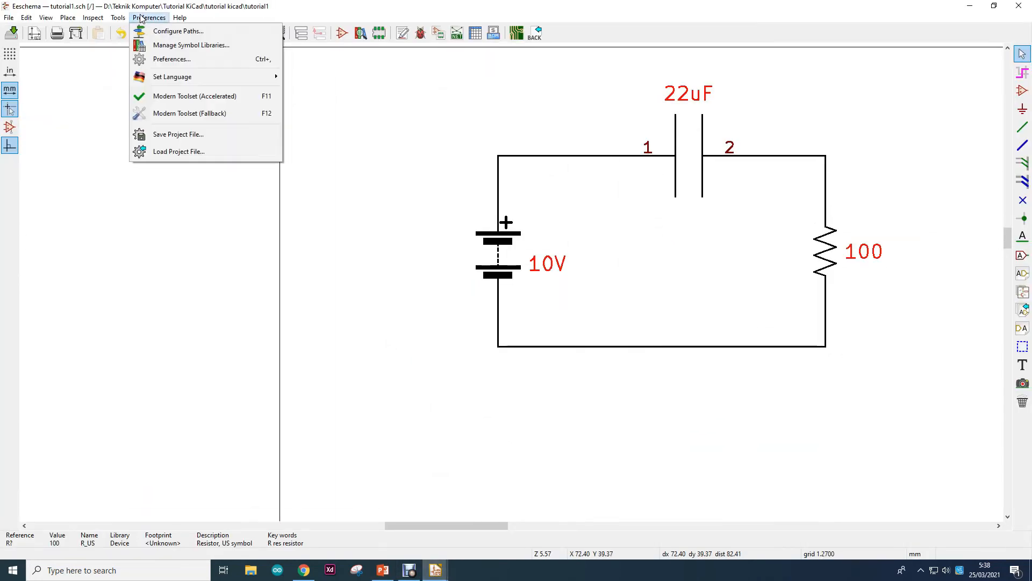
click(162, 60)
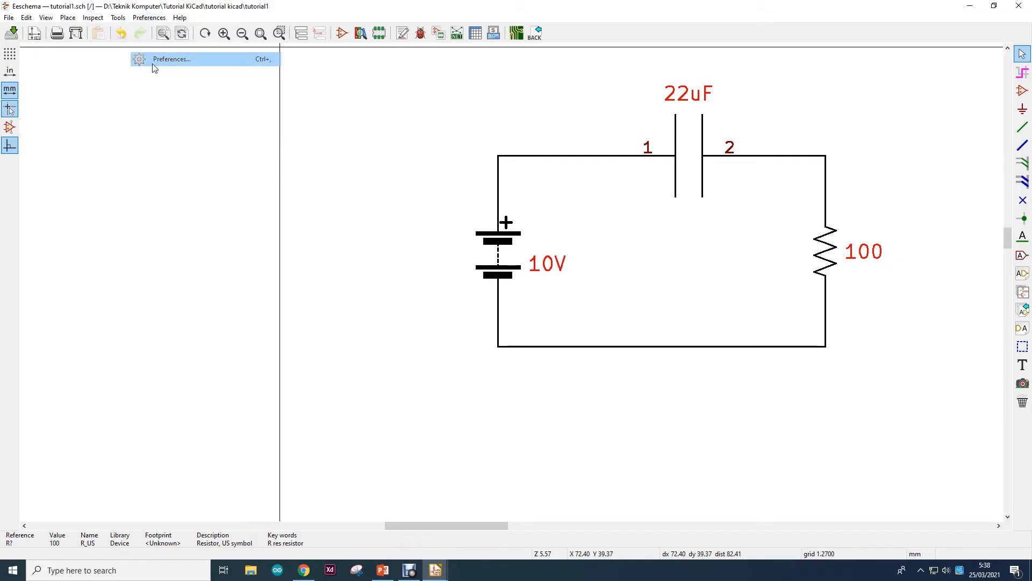
click(345, 190)
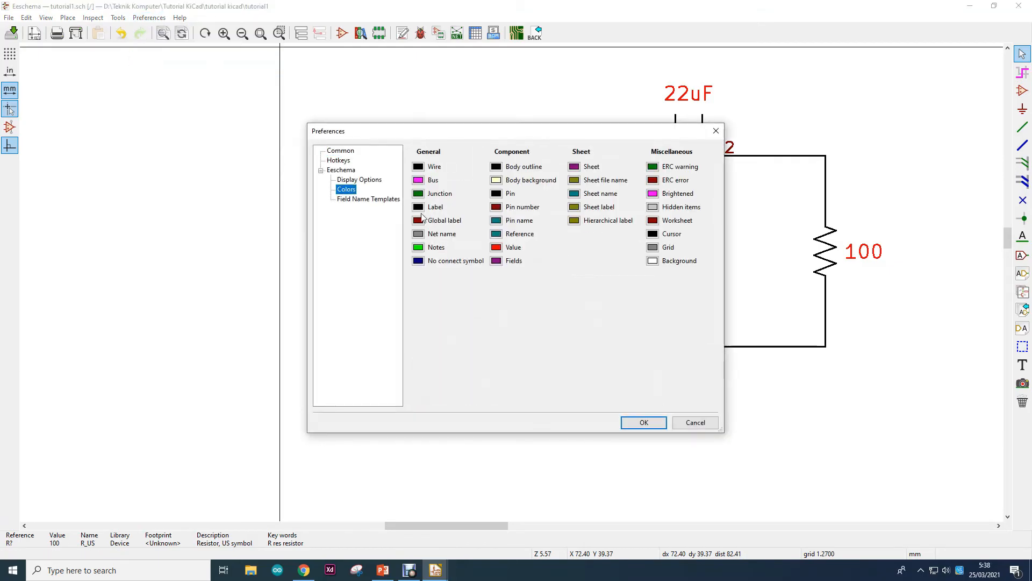
click(496, 168)
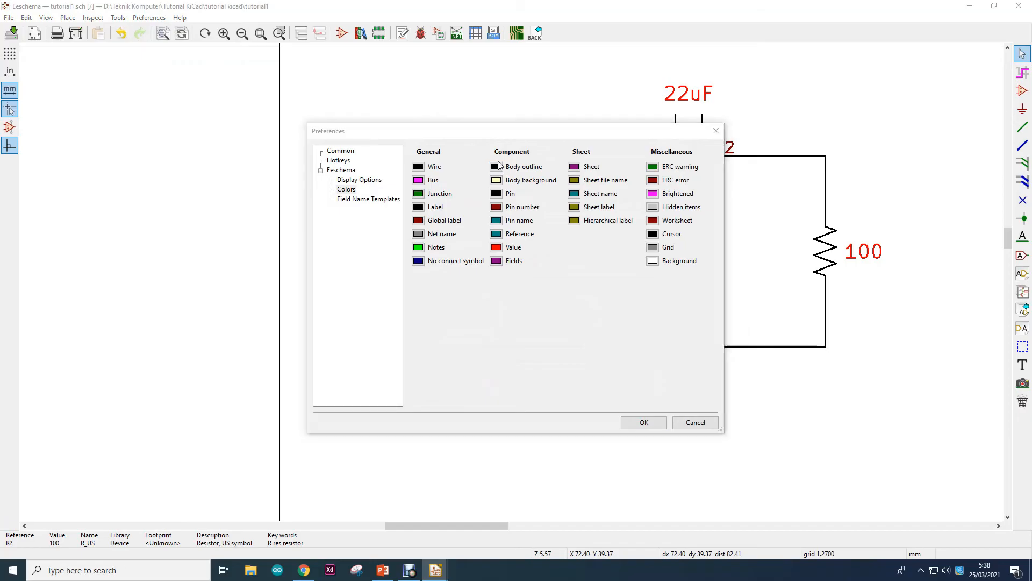
click(466, 176)
click(410, 175)
click(454, 174)
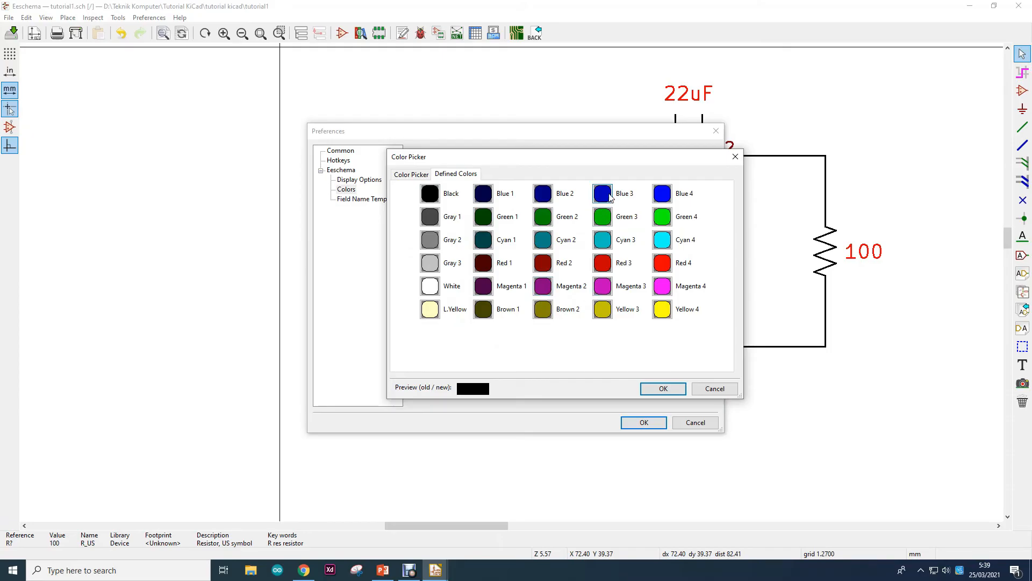
click(661, 193)
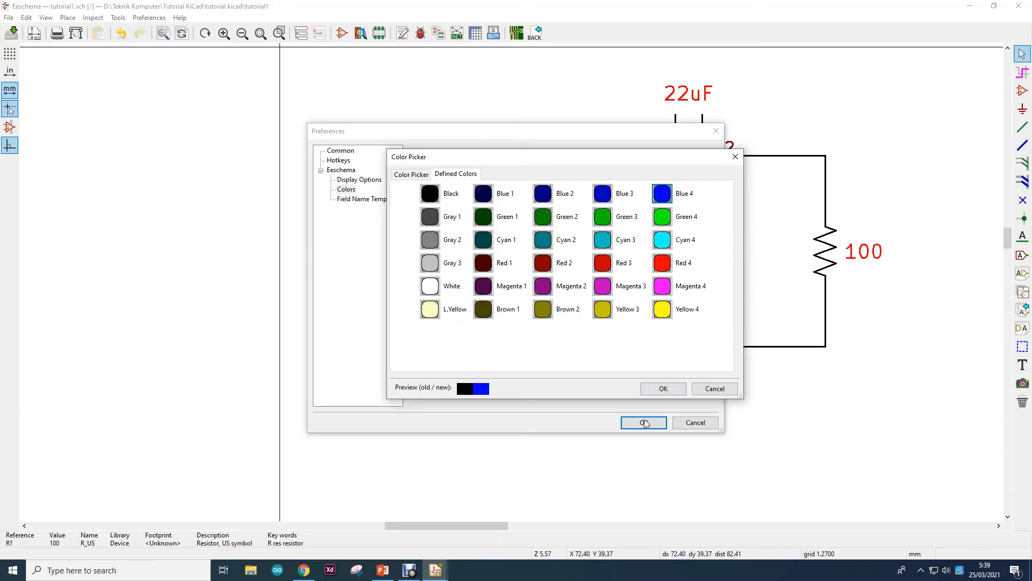
click(663, 388)
click(656, 422)
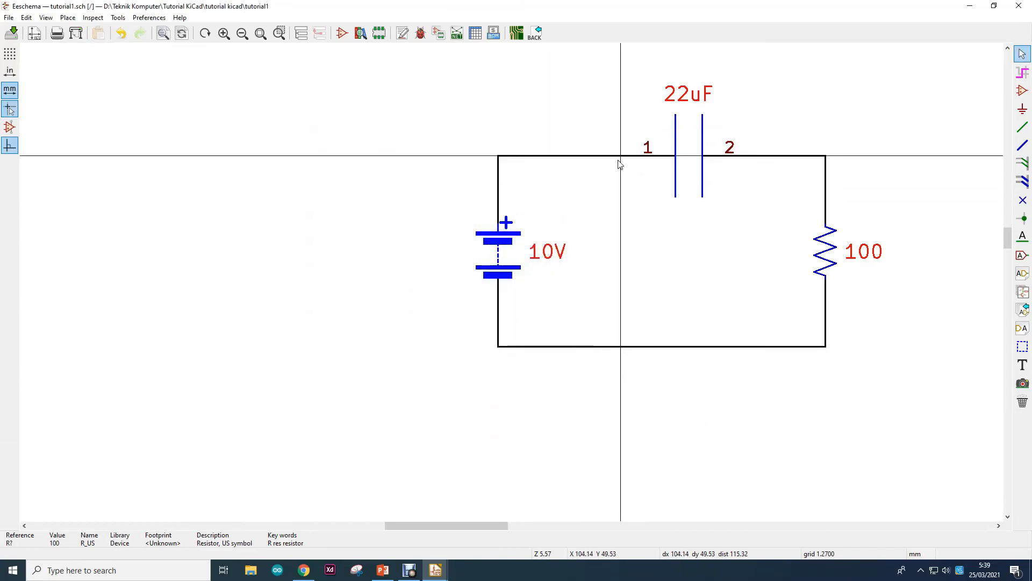
Set the schematic wire colour to the defined colour Cyan 3
click(149, 18)
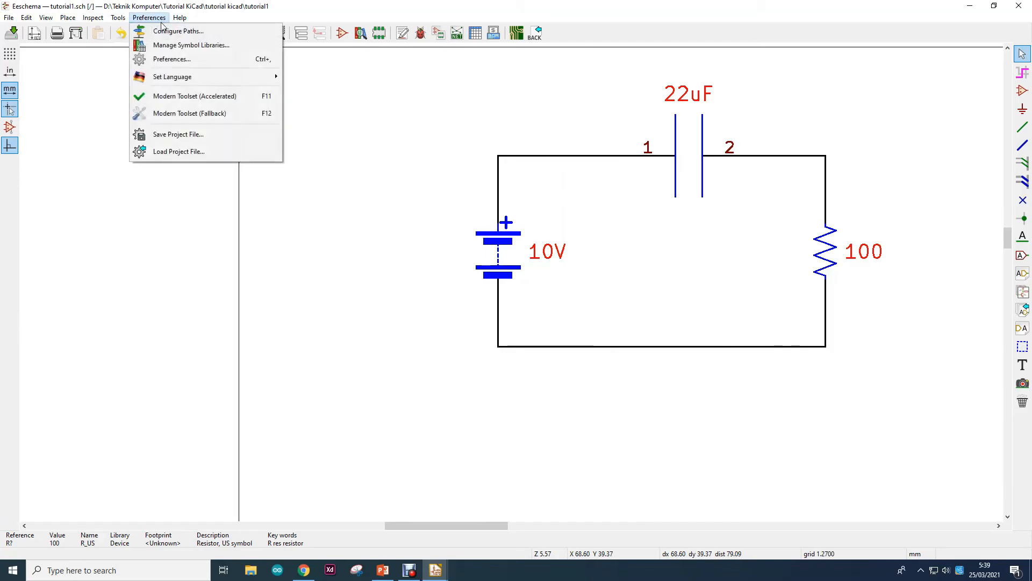
click(167, 60)
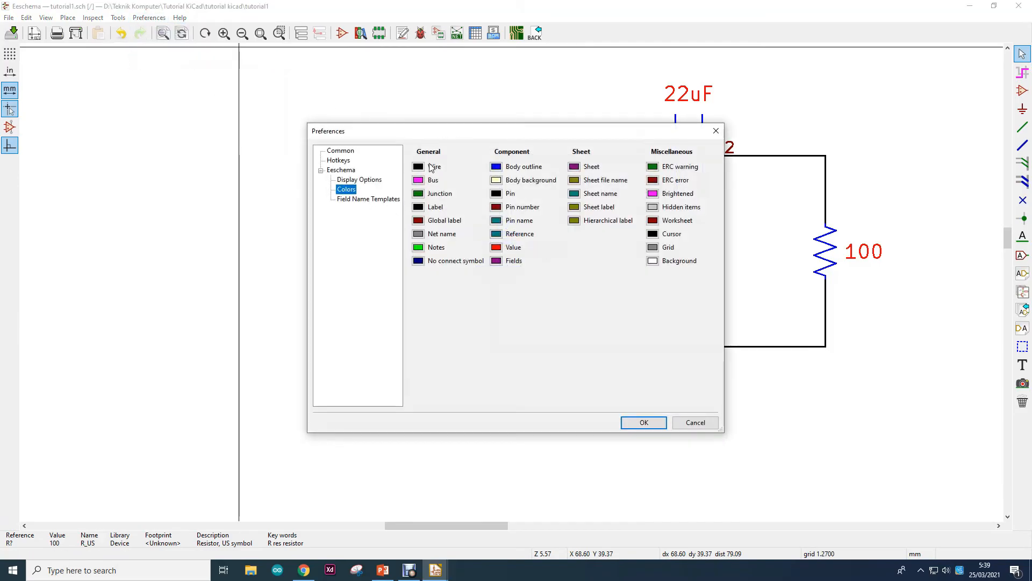
click(419, 167)
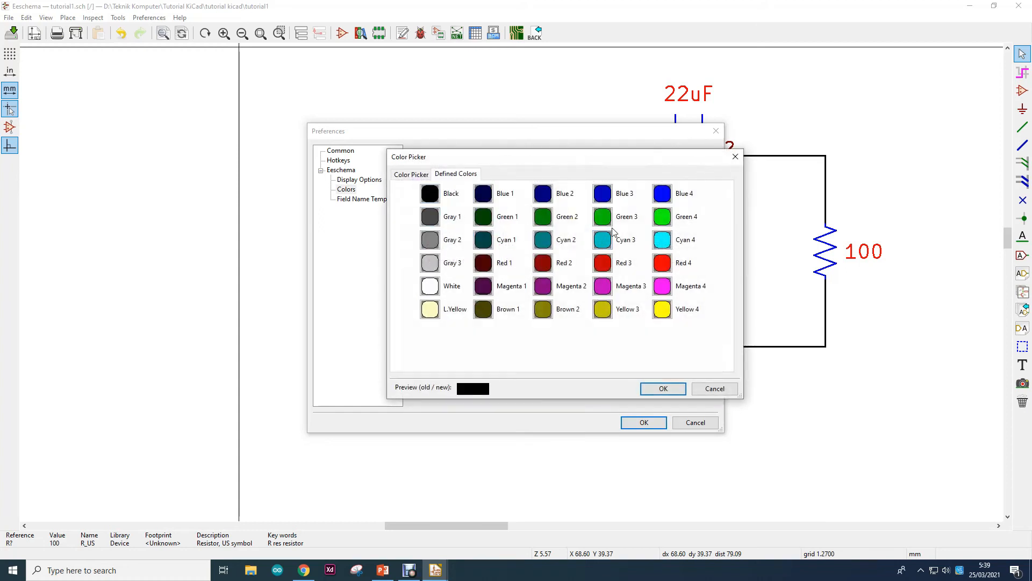
click(666, 242)
click(604, 243)
click(664, 388)
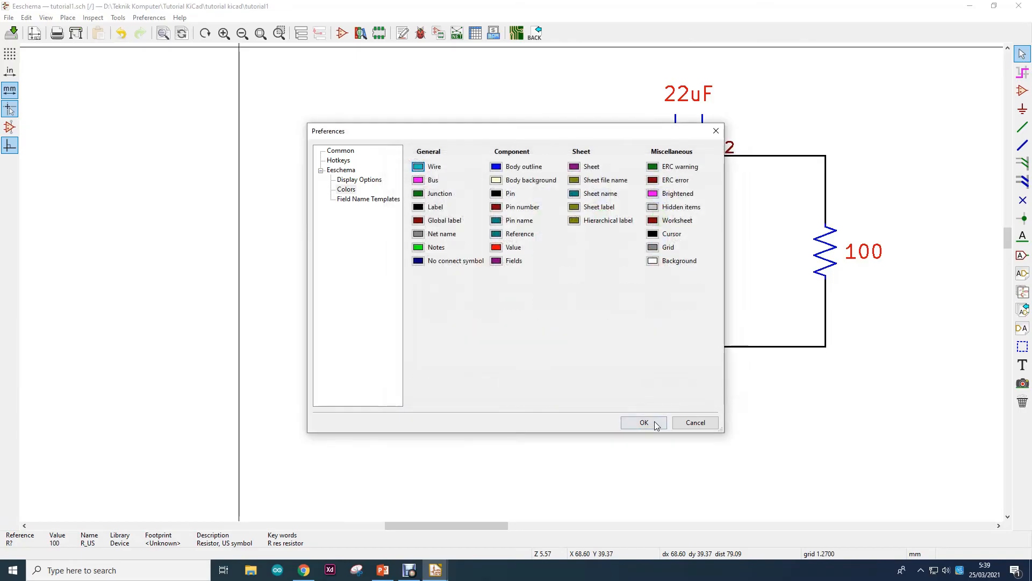
click(645, 422)
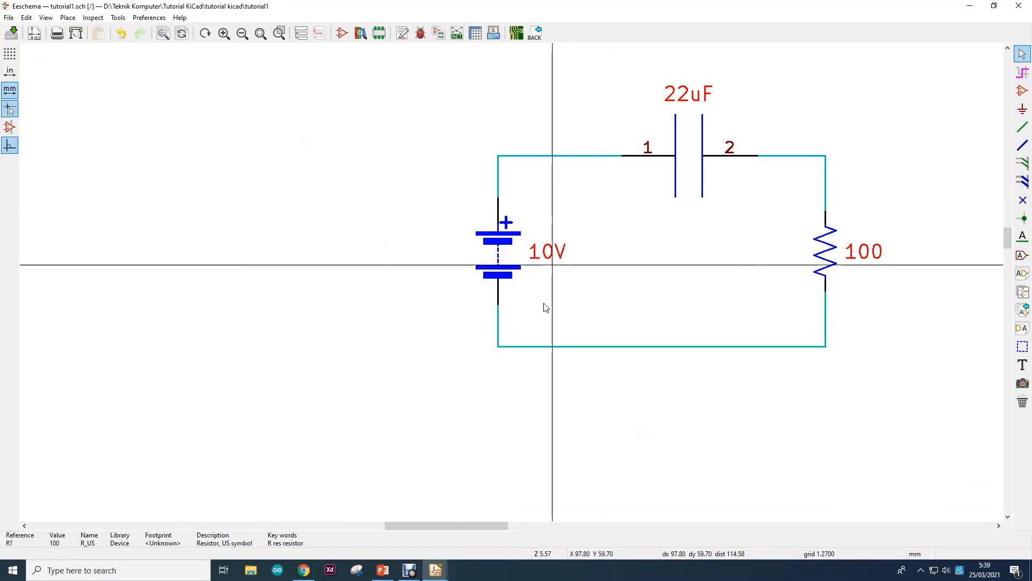
Change the schematic wire colour to the defined colour Blue 2
click(149, 17)
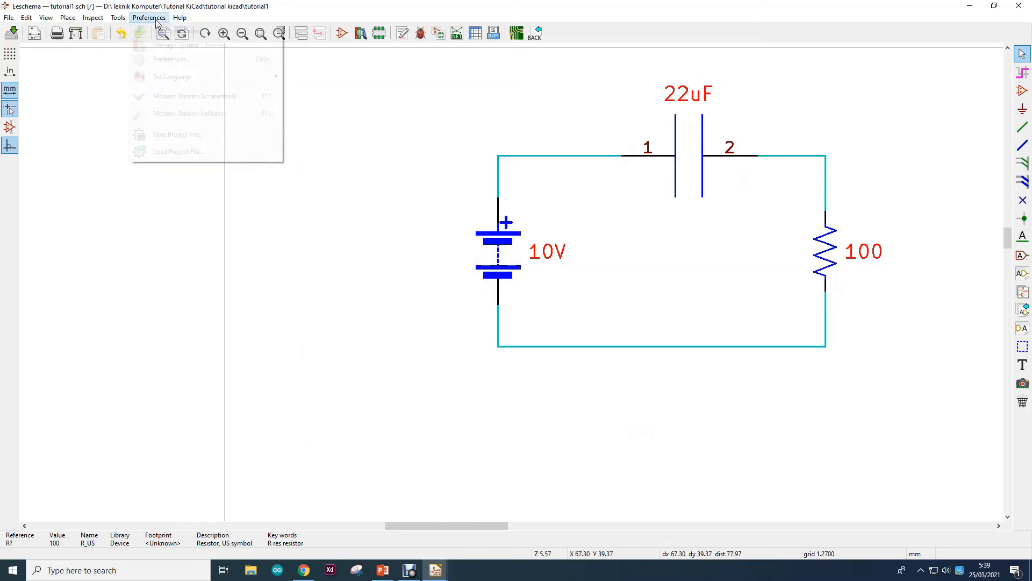
click(169, 59)
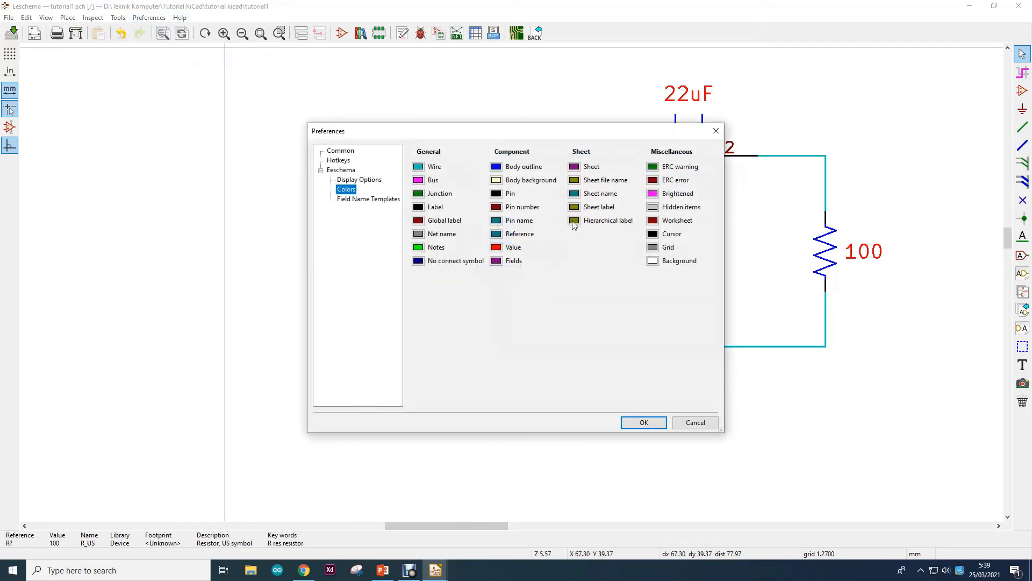
click(423, 168)
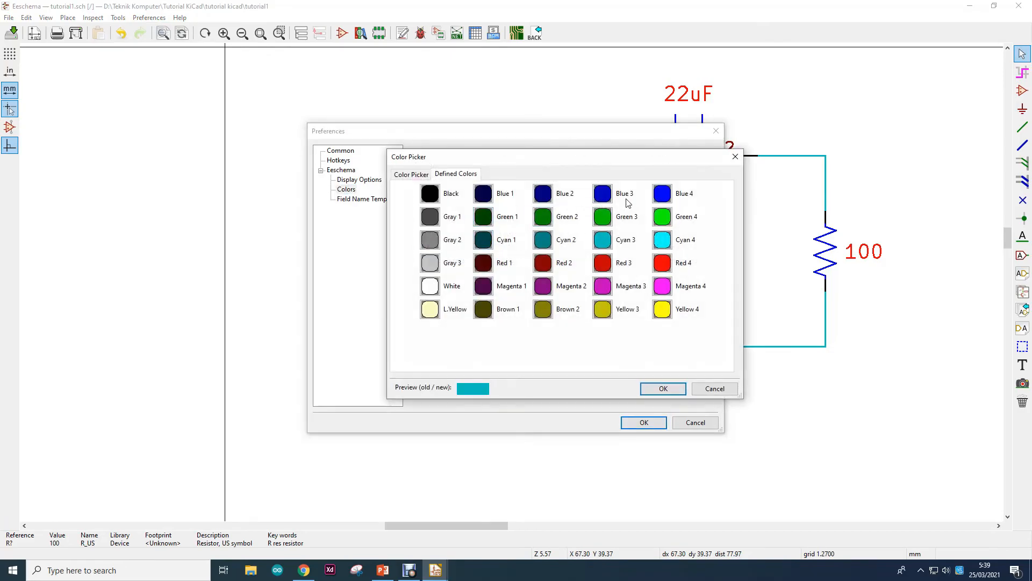
click(550, 200)
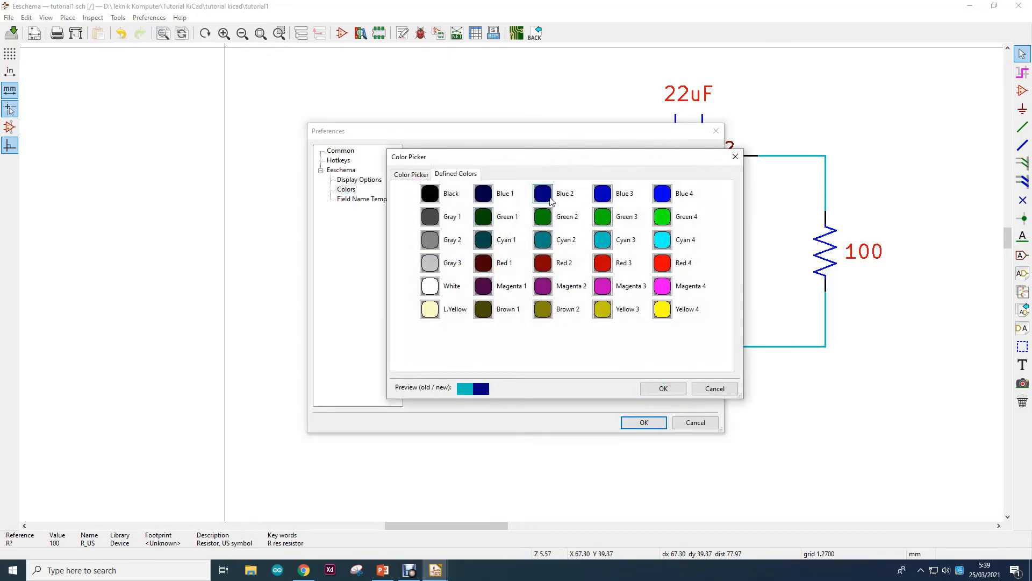
click(665, 390)
click(655, 423)
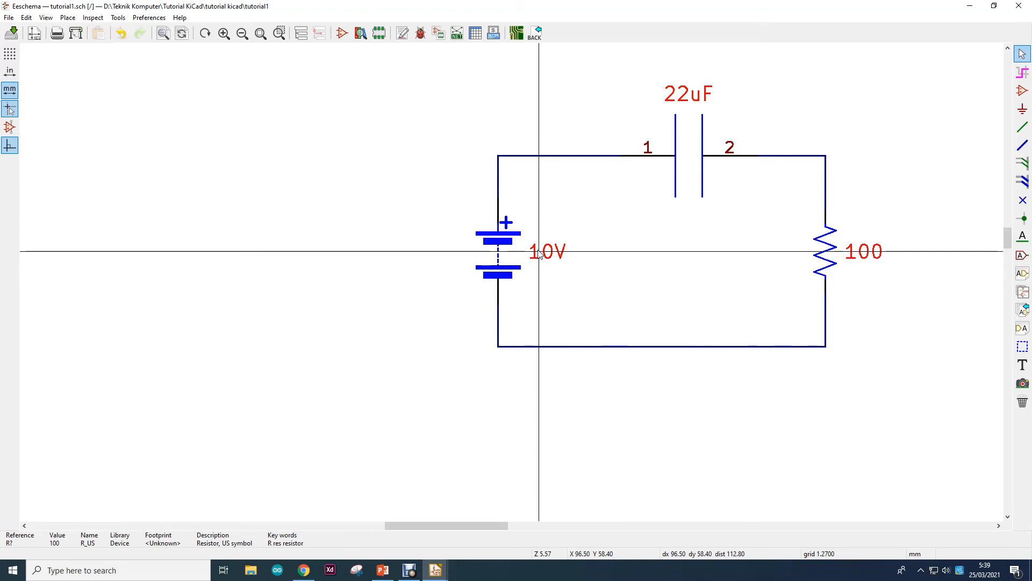
Set the component value text colour to the defined colour Cyan 1 in the Eeschema colour preferences
click(149, 18)
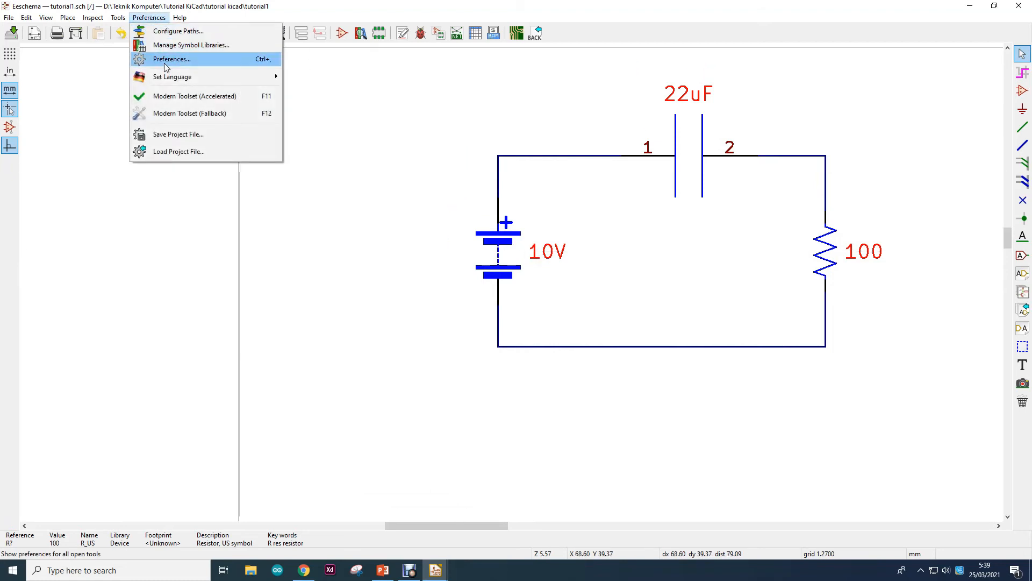
click(165, 65)
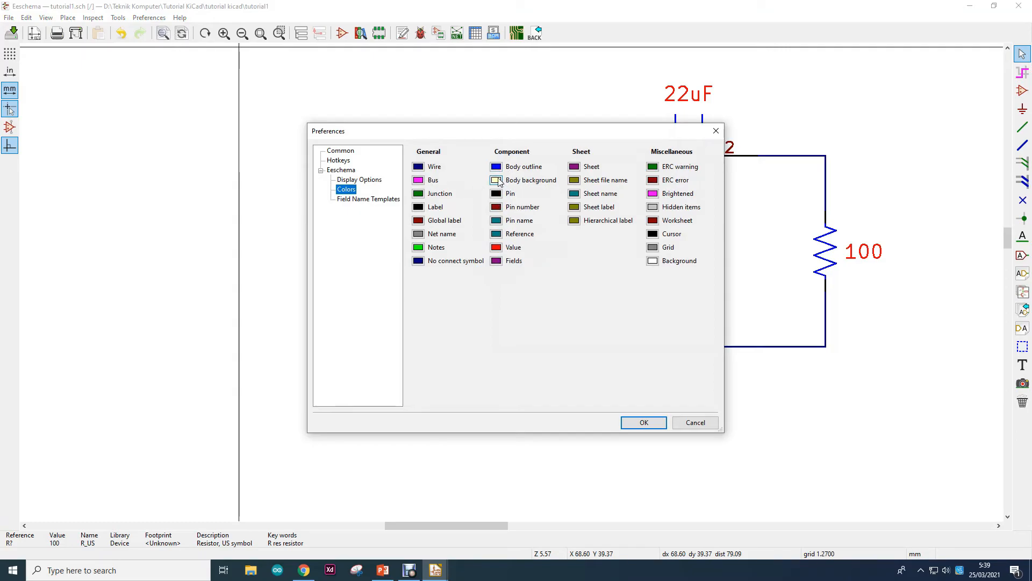
click(498, 249)
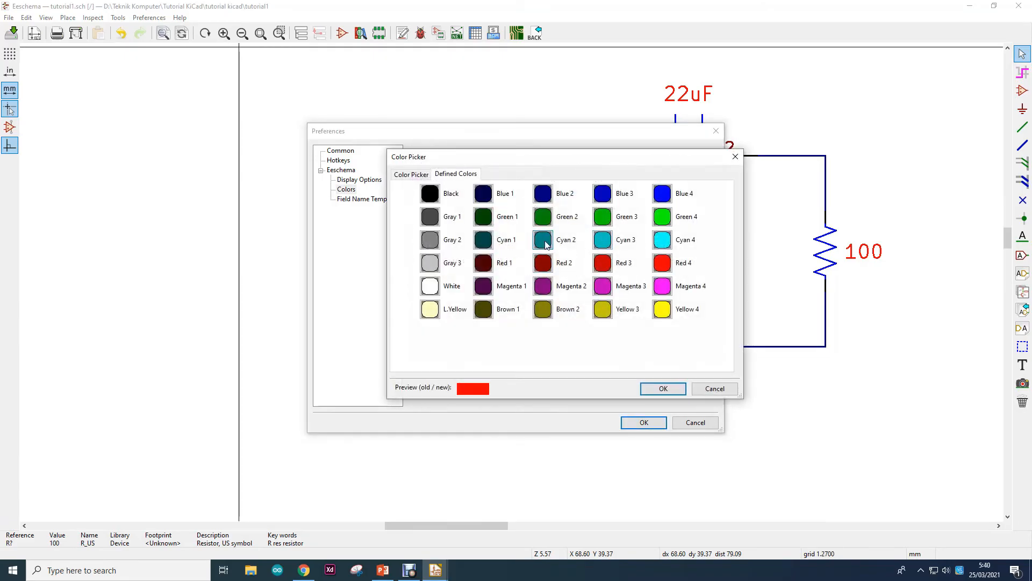
click(491, 246)
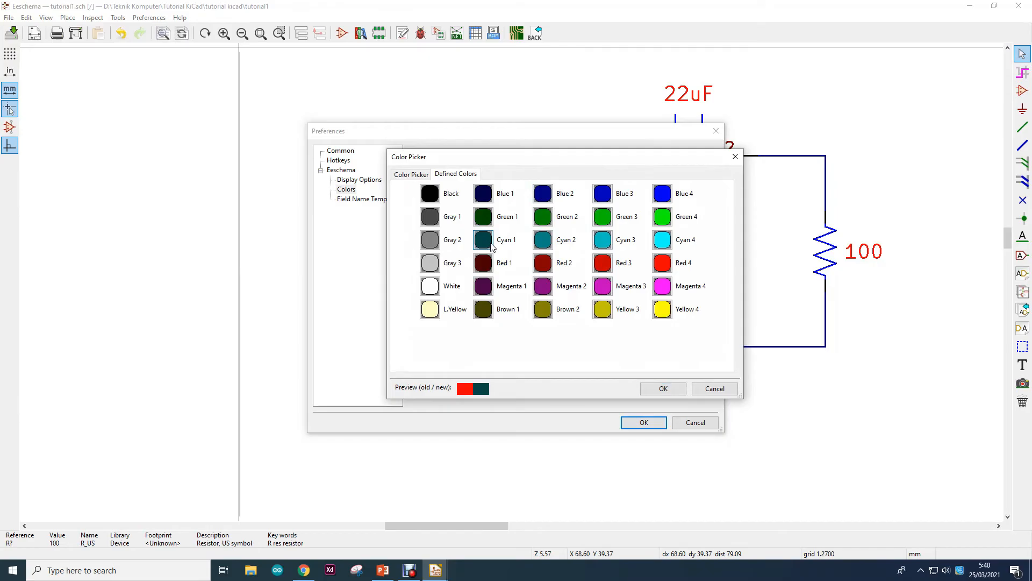
click(657, 388)
click(658, 424)
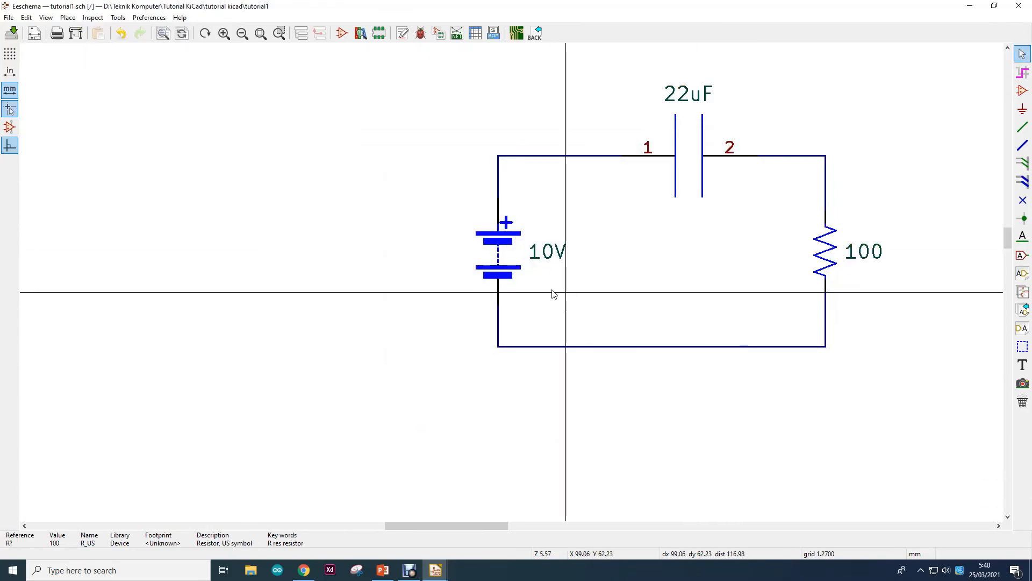
Switch to PowerPoint to view the slide show through the new symbol slide, and return to the Eeschema schematic
click(383, 570)
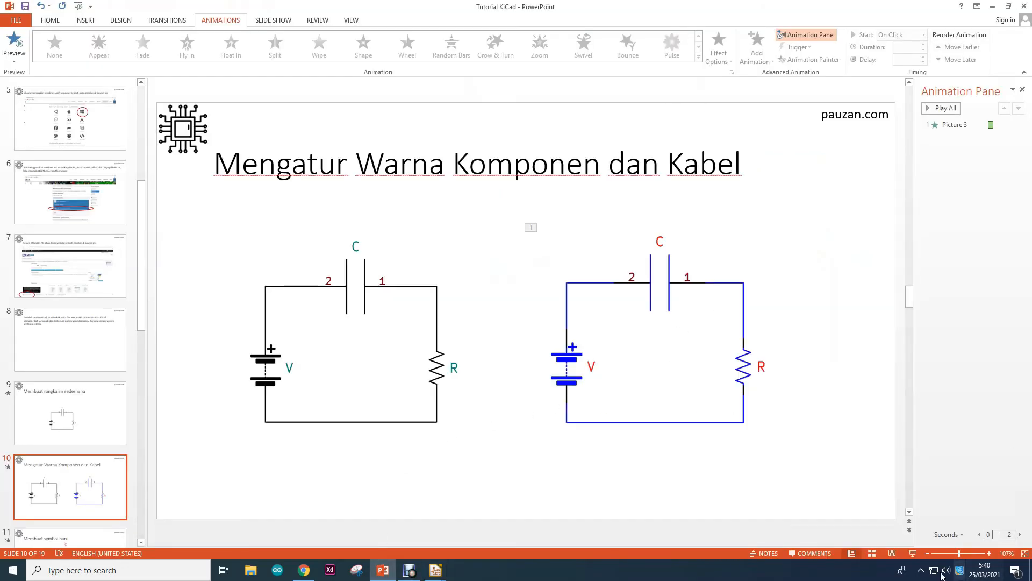
click(913, 553)
click(673, 373)
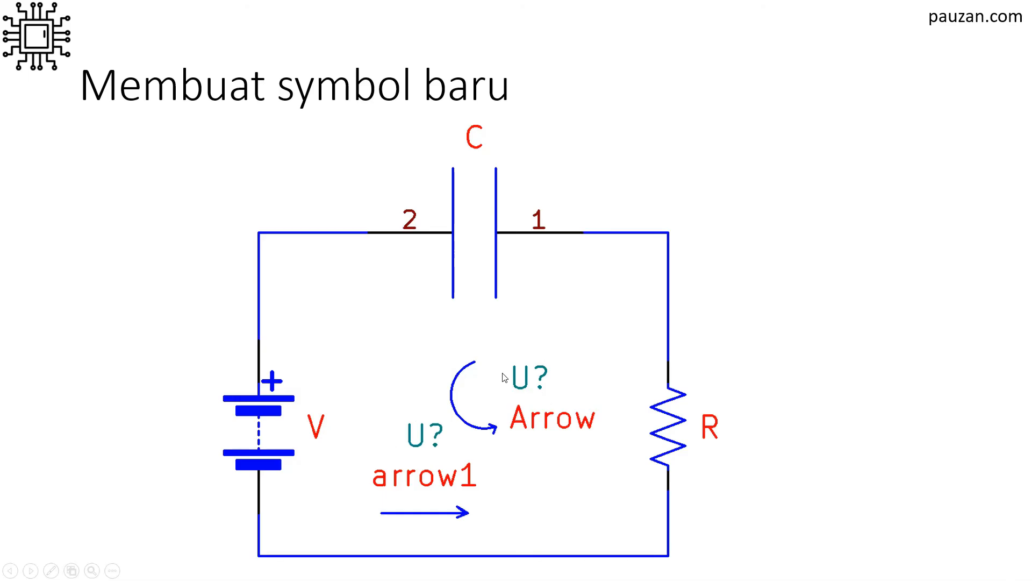
key(Escape)
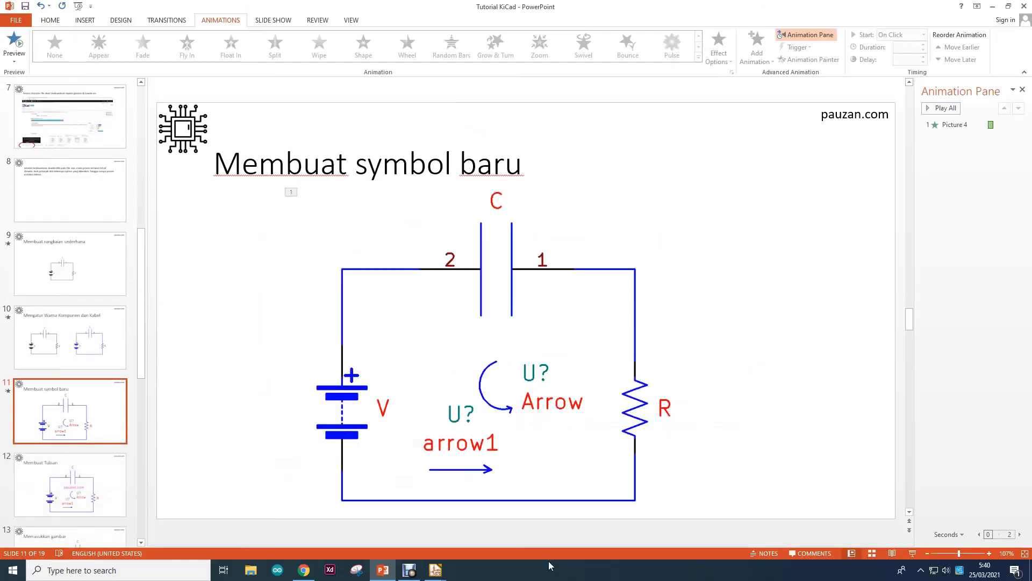
click(436, 570)
click(468, 524)
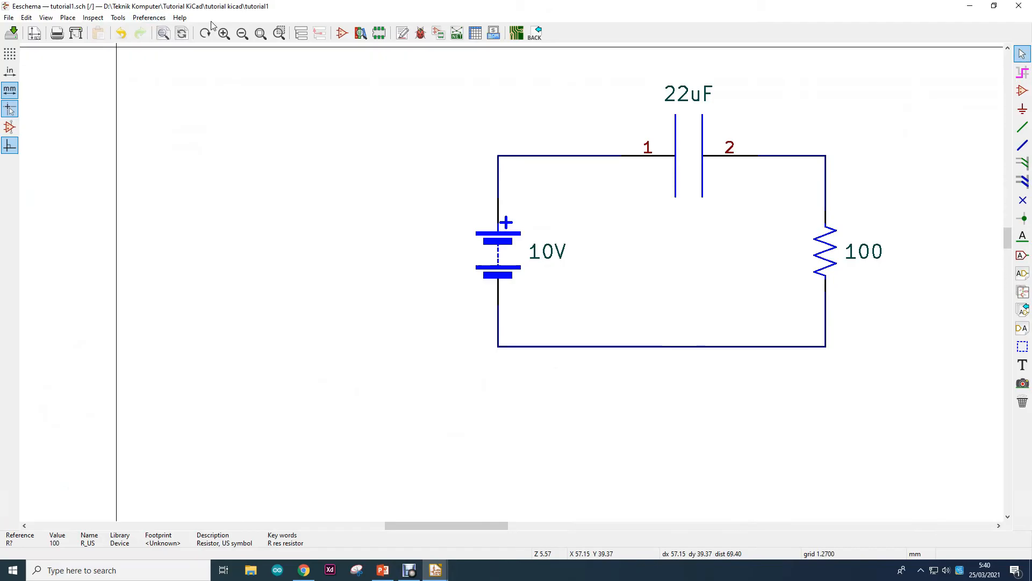
Open the Symbol Editor from the schematic
click(344, 34)
scroll(83, 105, down, 20)
scroll(83, 147, up, 20)
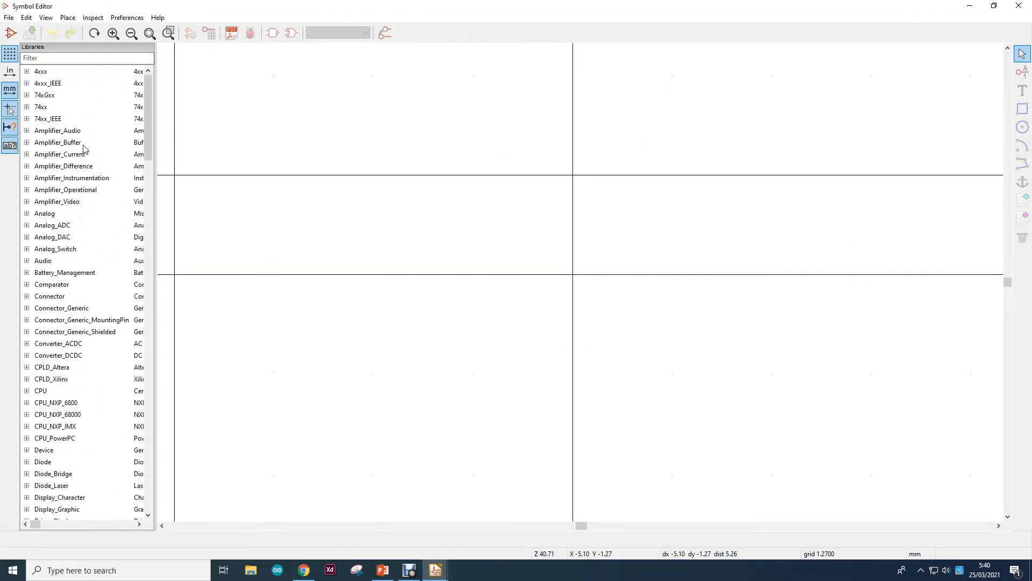
click(9, 17)
click(38, 30)
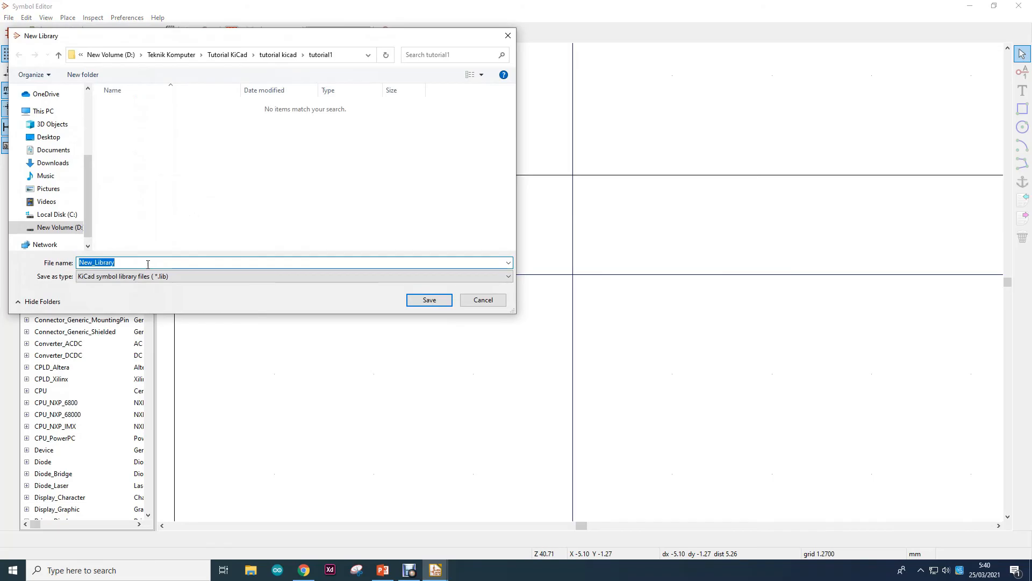
click(500, 301)
click(8, 19)
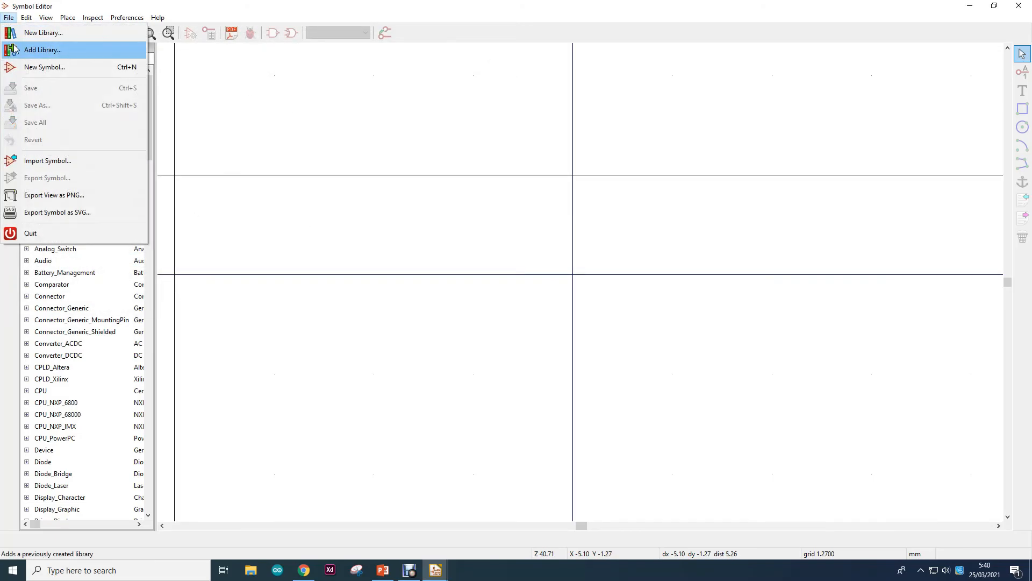
click(15, 49)
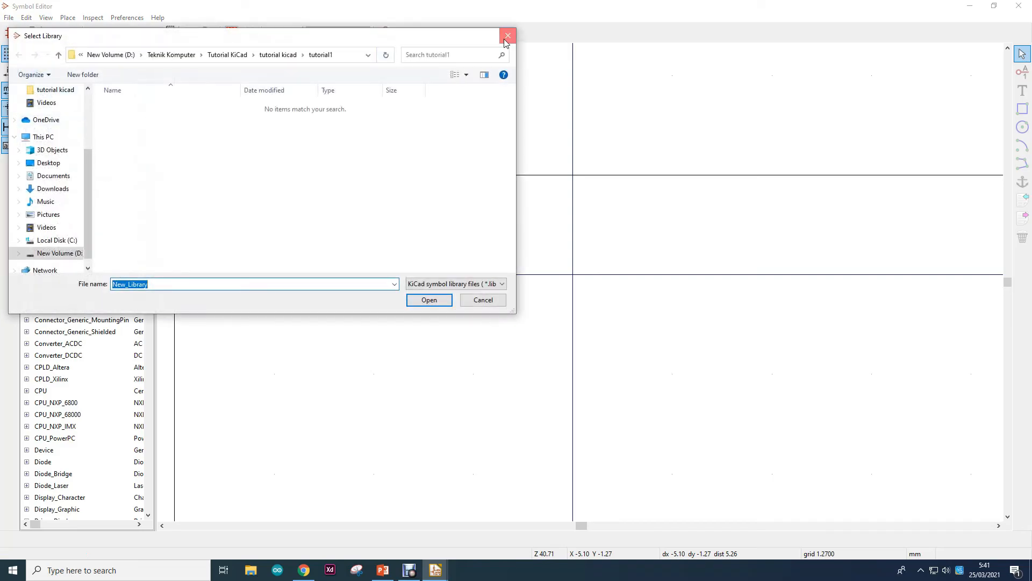
click(505, 39)
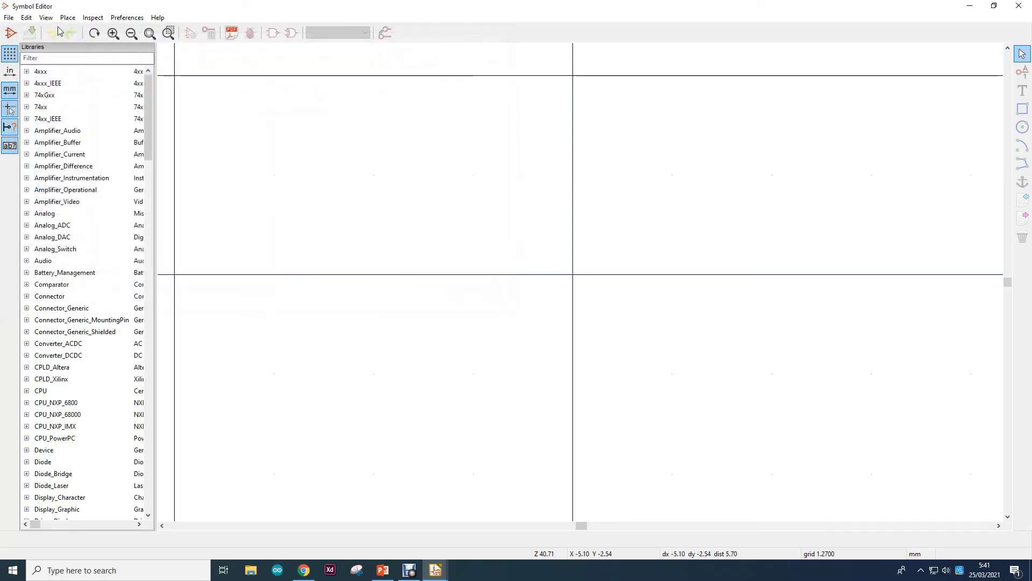
click(12, 34)
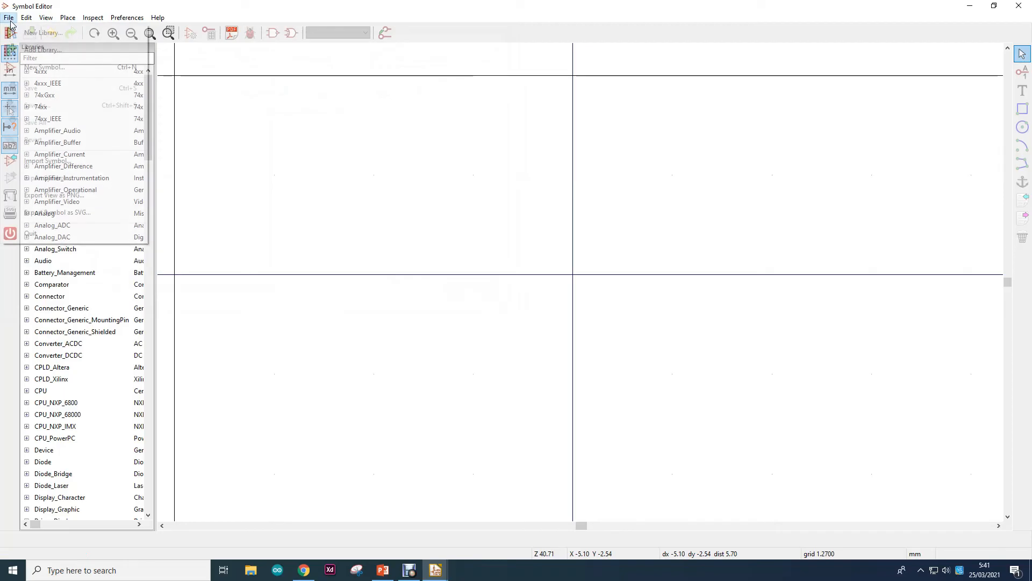
click(11, 33)
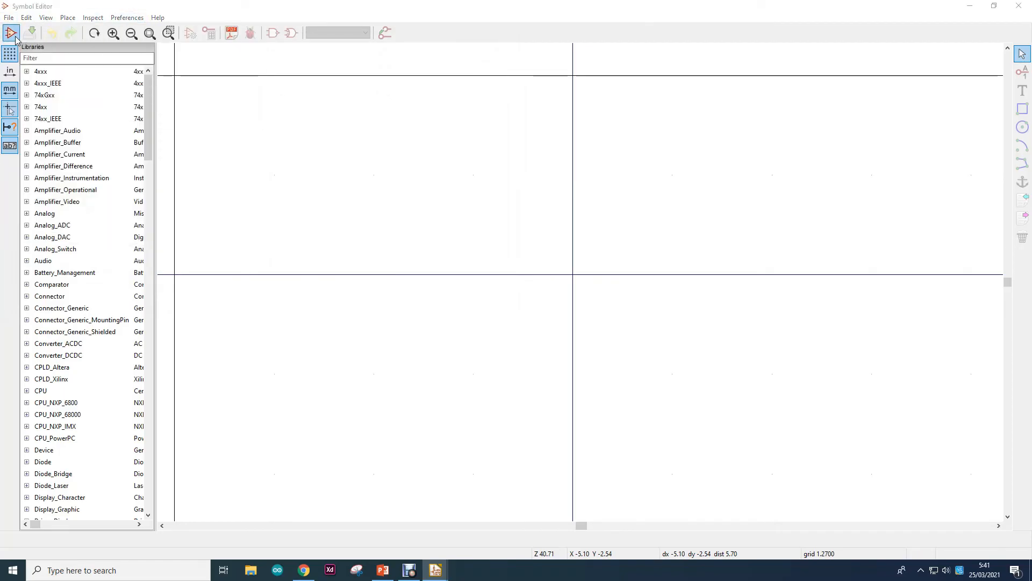
scroll(541, 299, down, 10)
scroll(541, 299, down, 20)
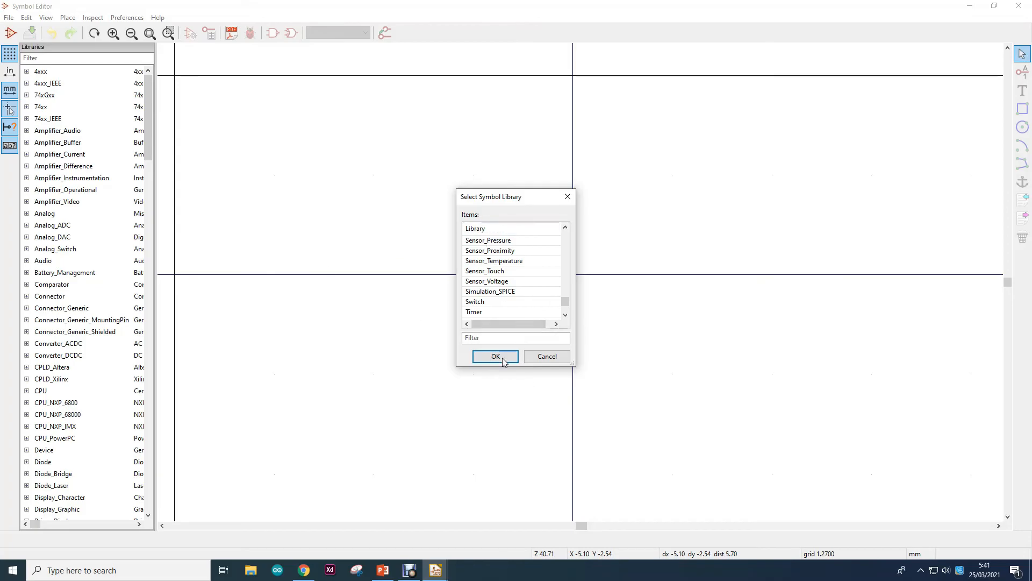
scroll(515, 289, down, 4)
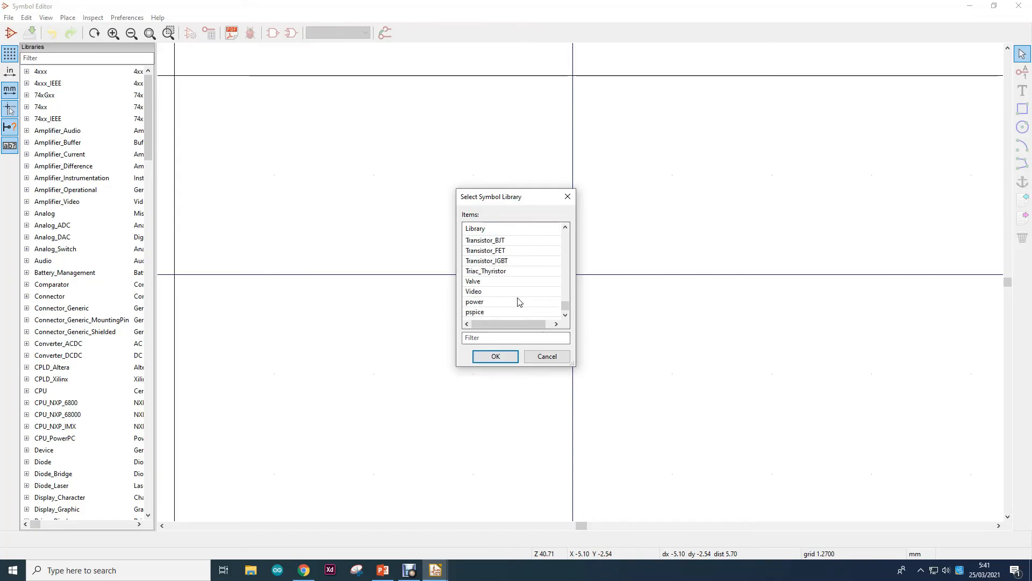
scroll(519, 303, up, 7)
scroll(518, 304, up, 4)
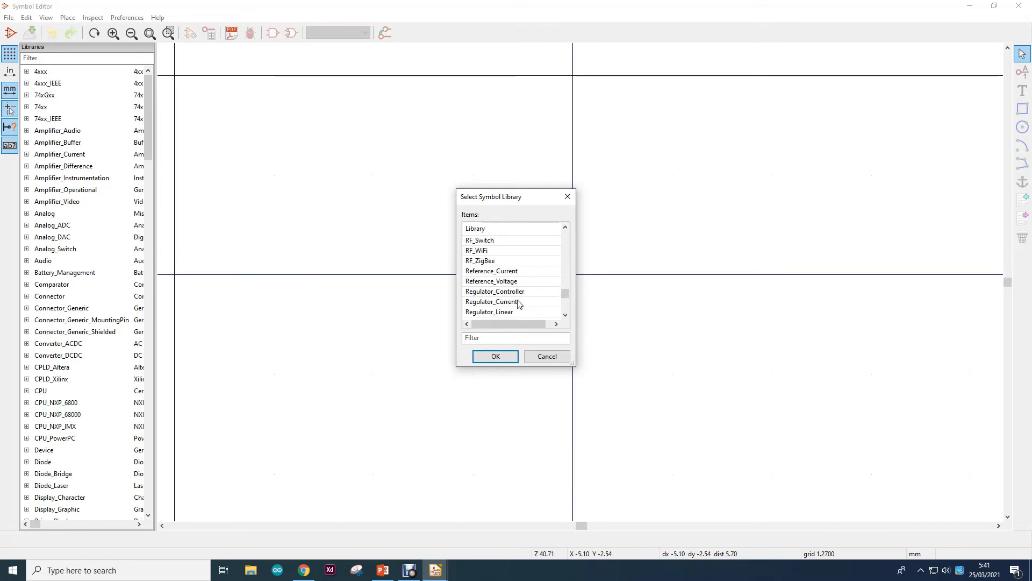
scroll(519, 303, up, 5)
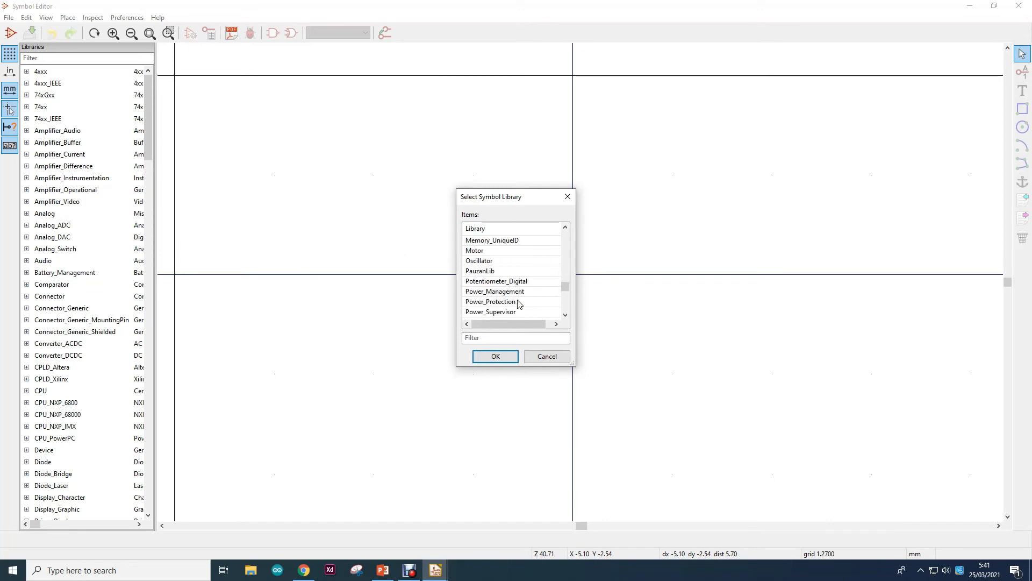
click(501, 273)
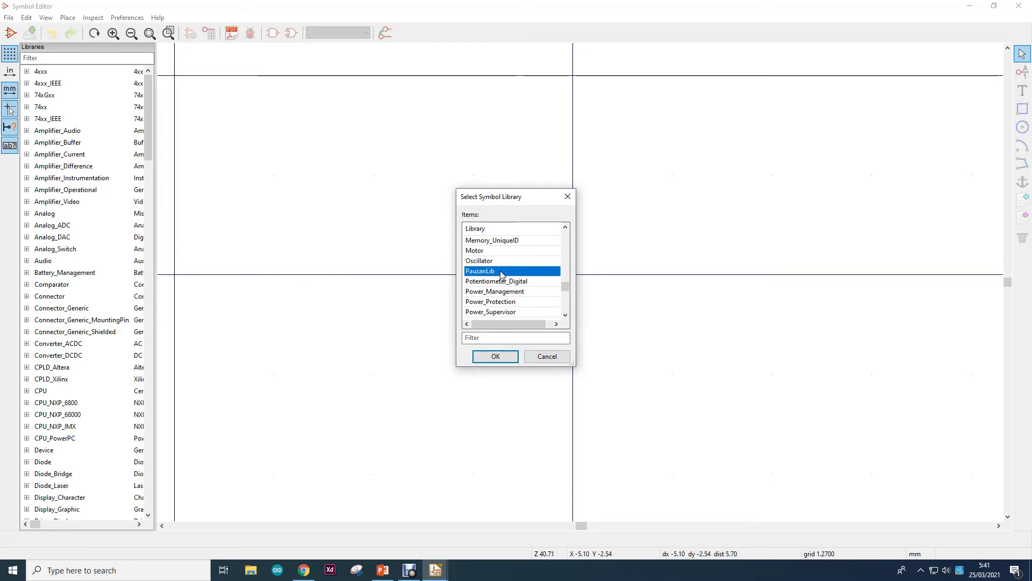
click(547, 356)
Create a new symbol library named LibraryKu in the tutorial1 folder and add it to a library table
click(9, 18)
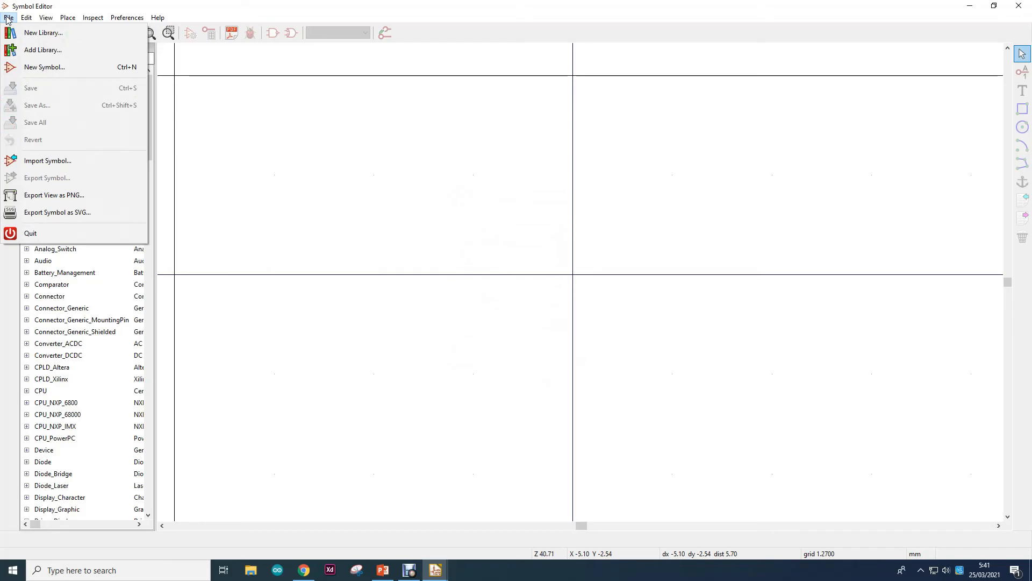
click(38, 33)
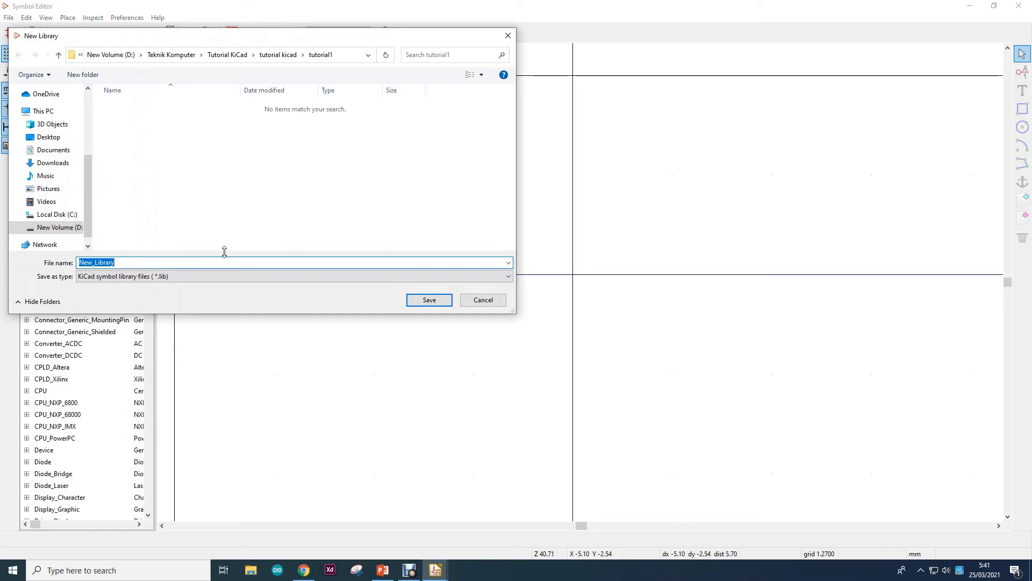
text(Library)
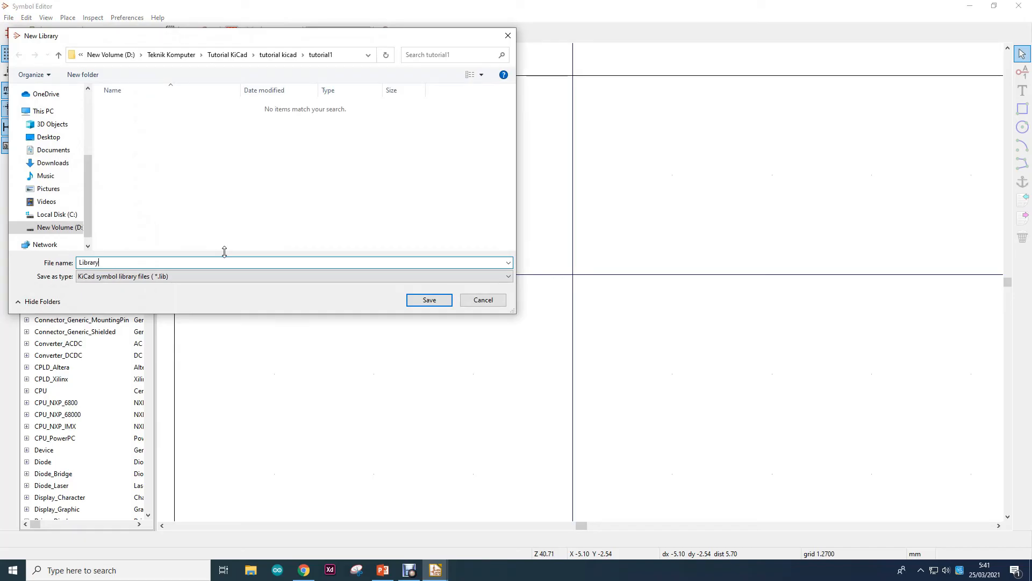
key(Return)
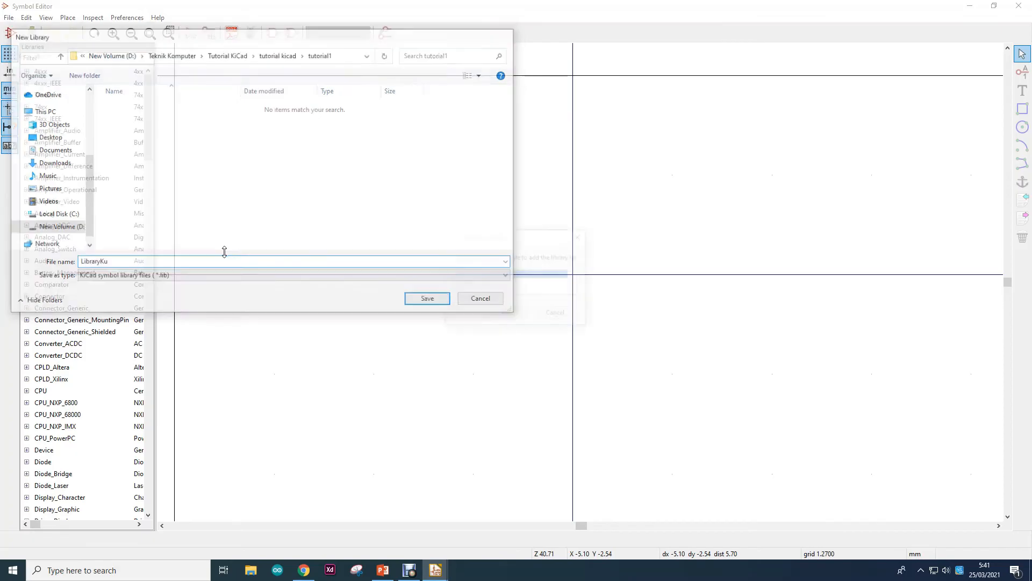
click(502, 315)
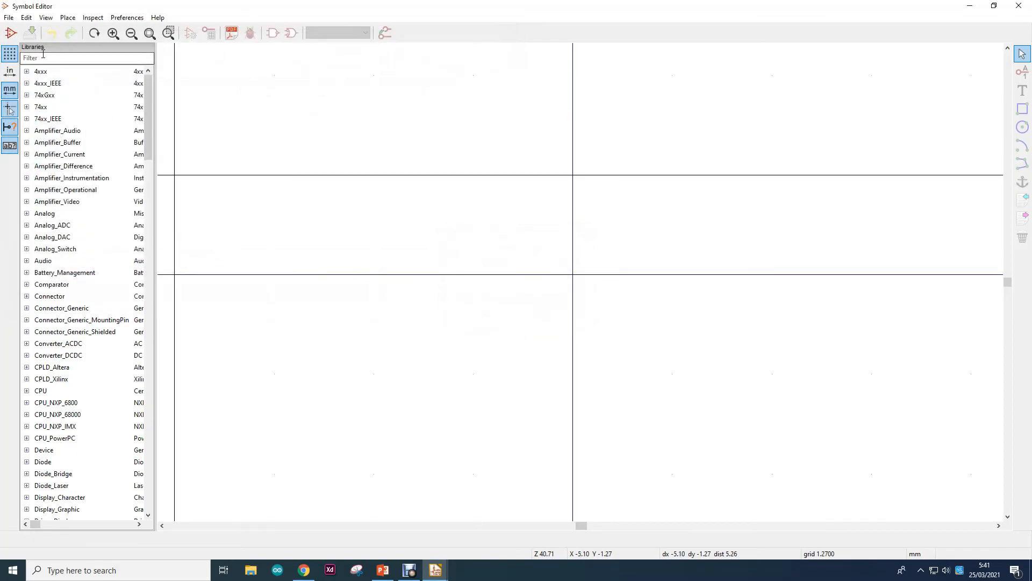
Create a new symbol named loop in the LibraryKu library with the default reference designator #loop
drag(151, 259, 166, 214)
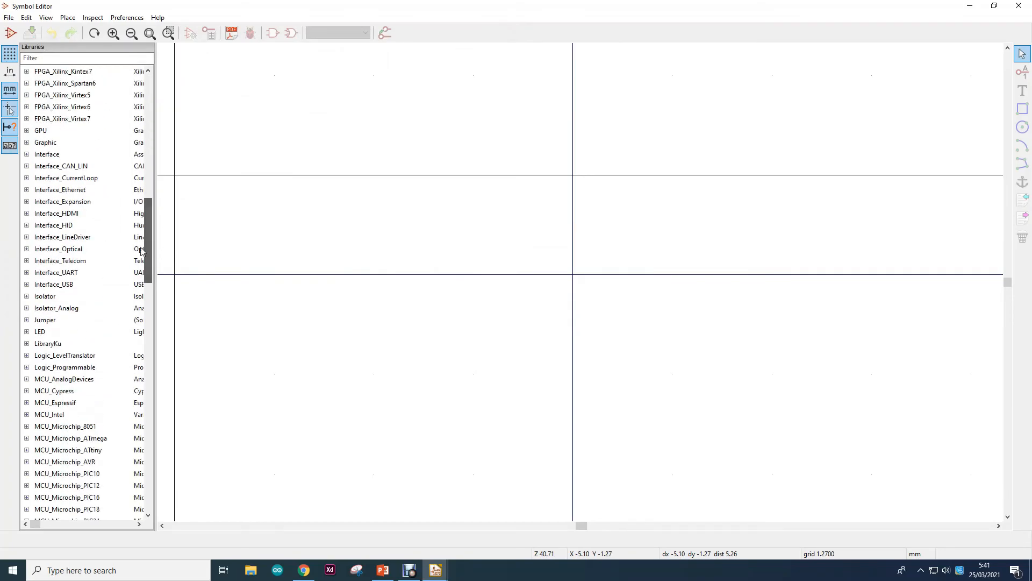
click(36, 346)
right_click(42, 348)
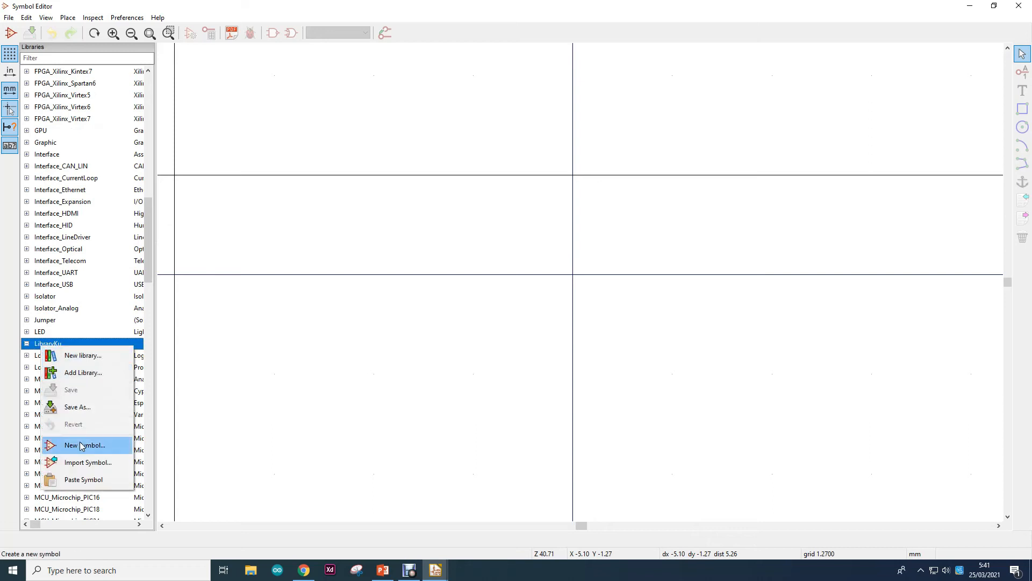
click(81, 446)
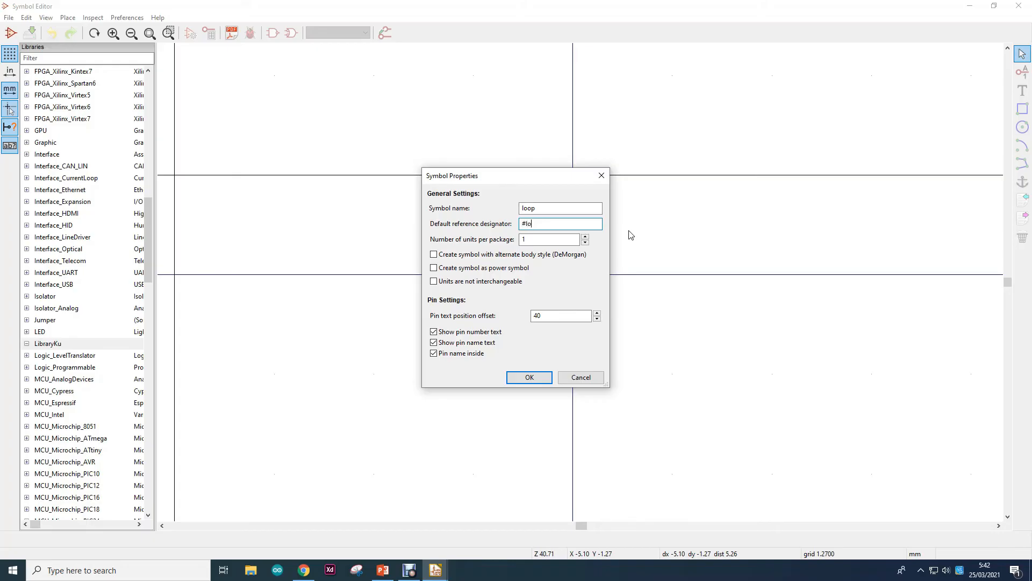
click(529, 377)
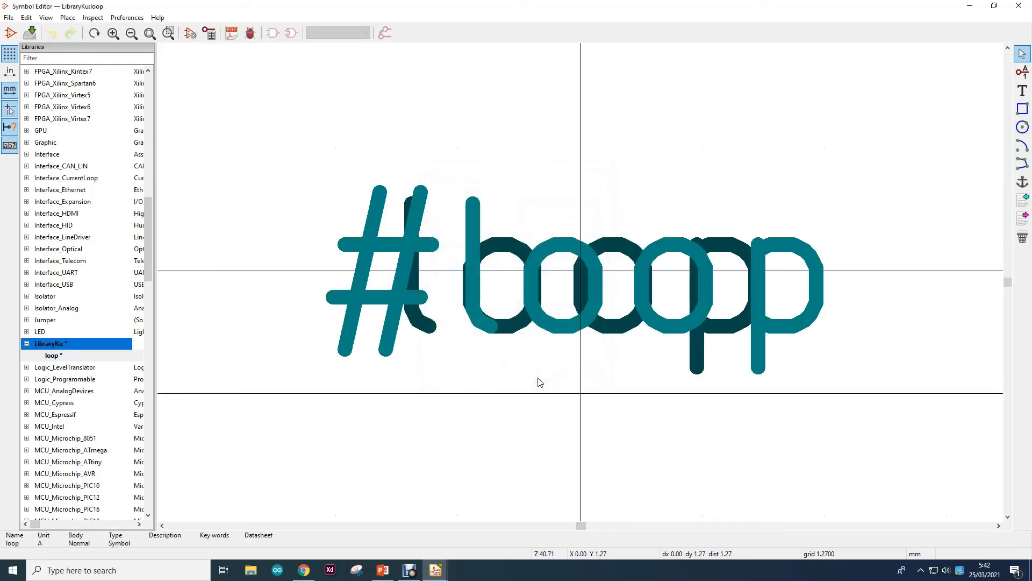
Move the overlapping symbol name and reference texts together well above the origin to free the drawing area
scroll(588, 289, down, 1)
drag(747, 327, 493, 244)
click(506, 89)
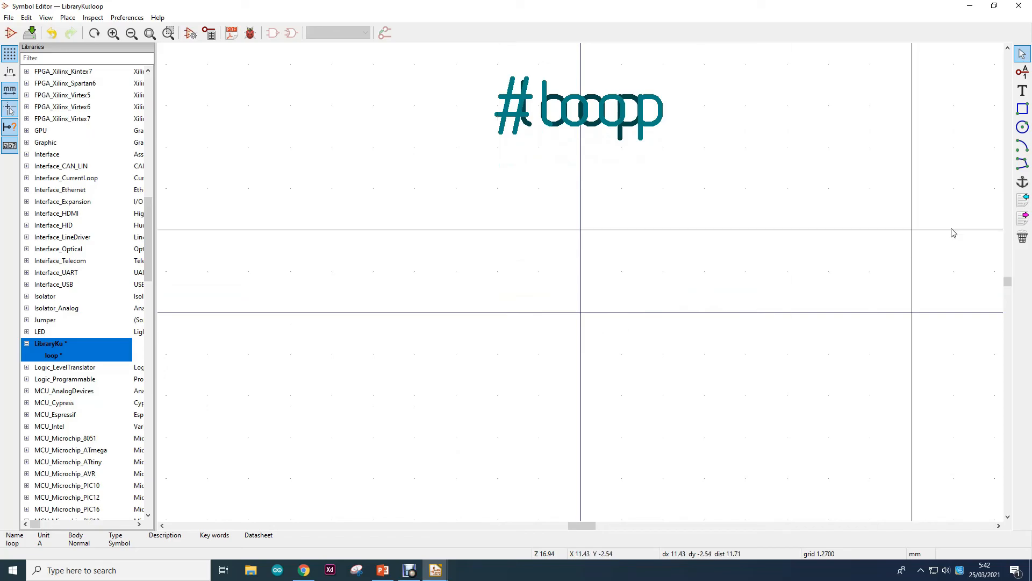
Draw an unfilled, left-bulging semicircular arc from about X 0, Y -2.54 to X 0, Y 3.80 mm with line width 0.000
click(1021, 144)
click(582, 229)
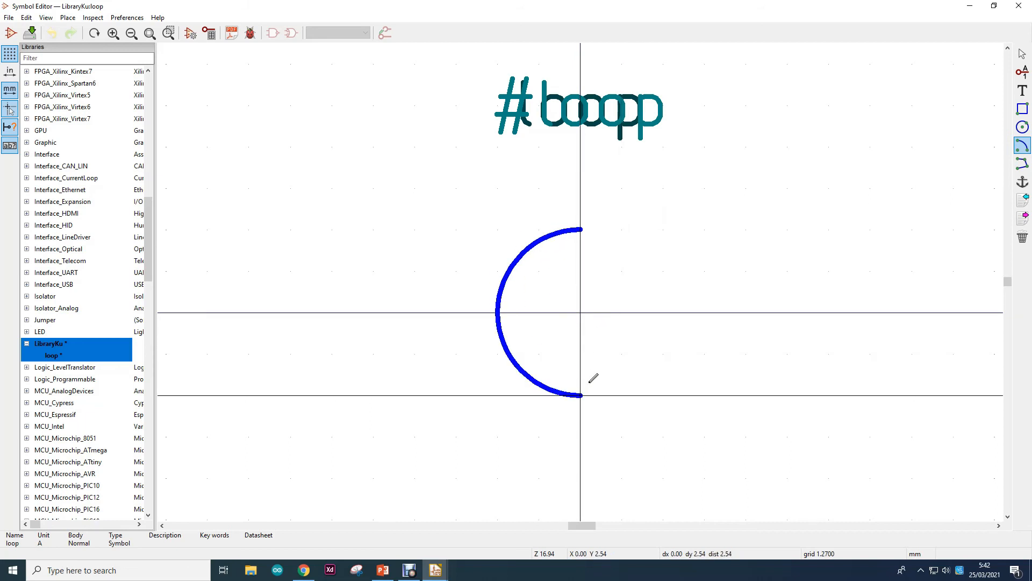
click(596, 421)
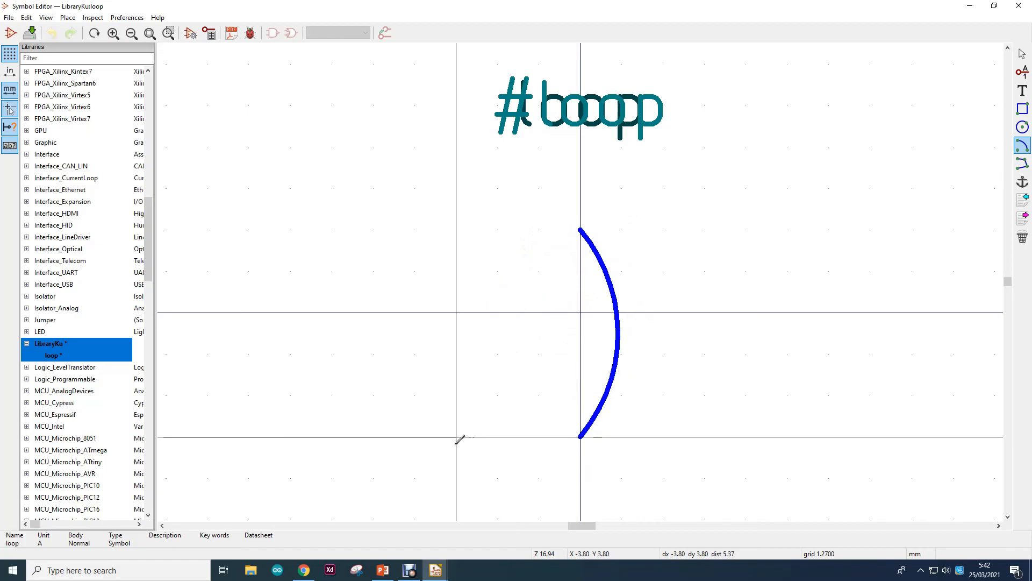
click(577, 439)
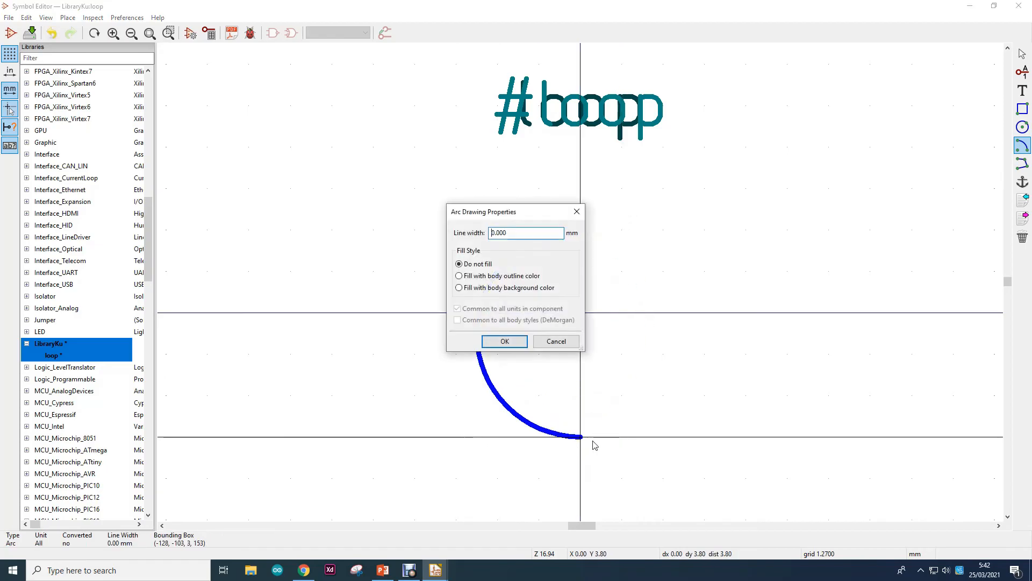
click(504, 341)
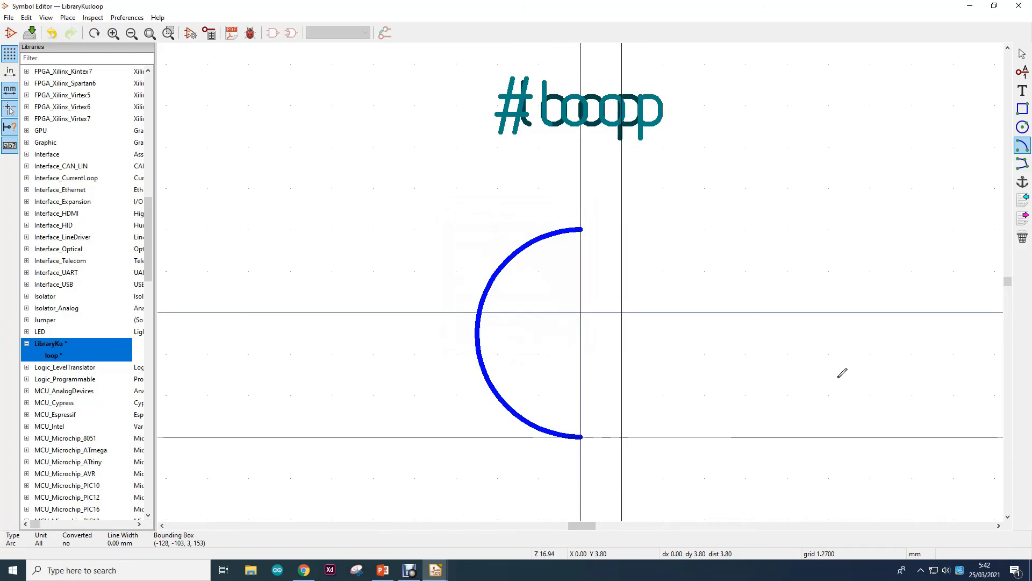
click(1021, 164)
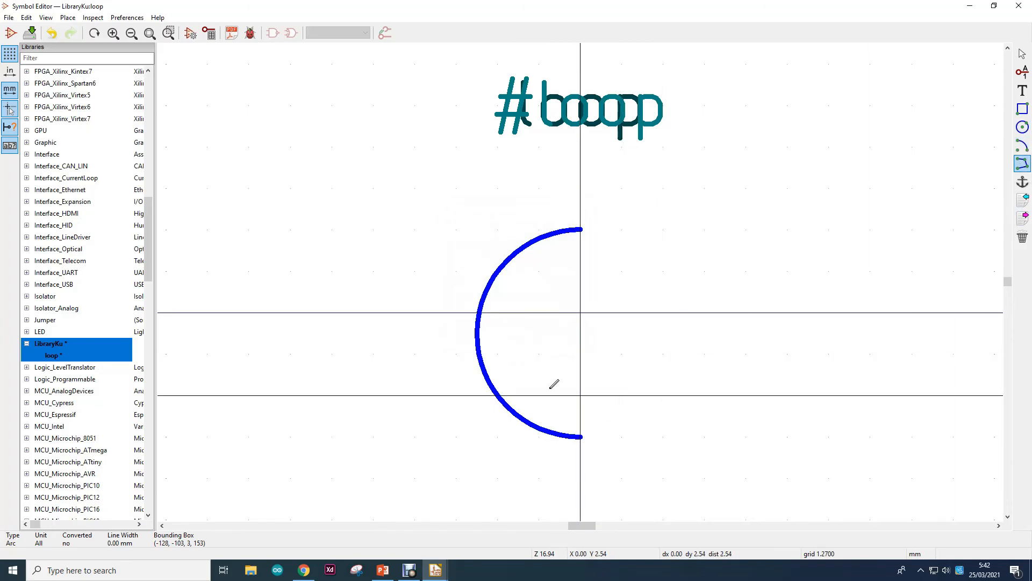
click(581, 437)
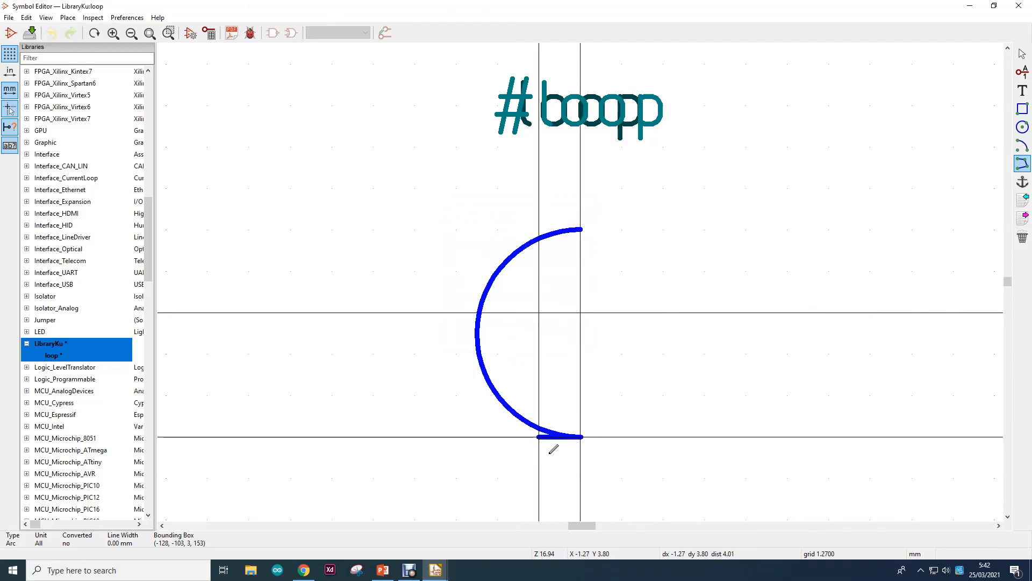
right_click(585, 413)
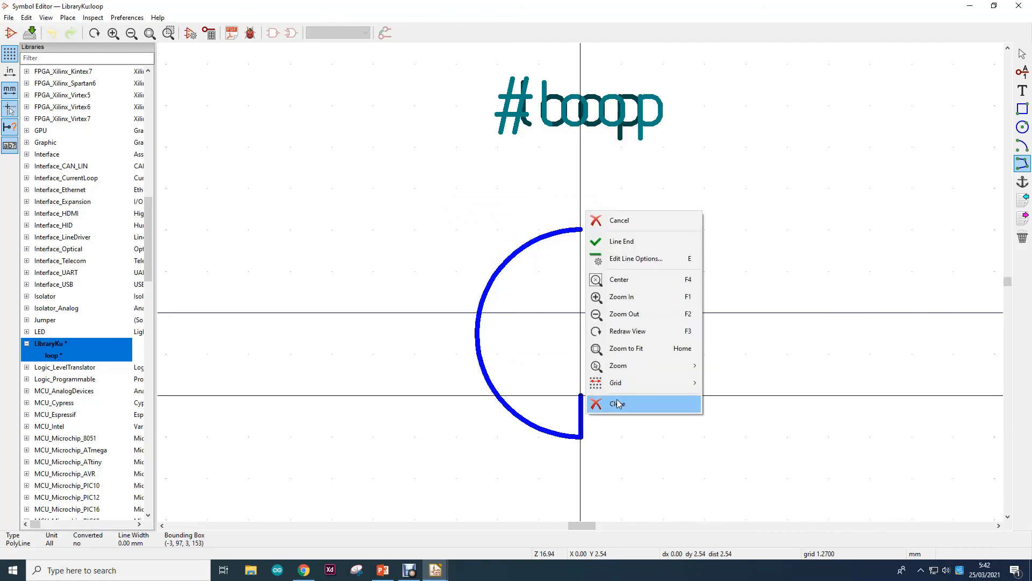
click(618, 220)
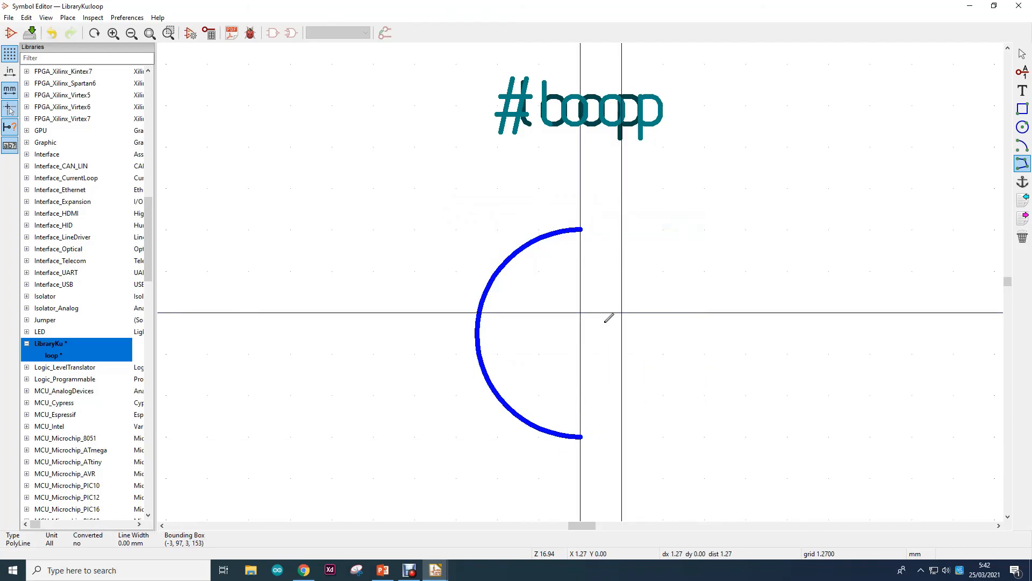
On a 0.1270 mm grid, draw an open arrowhead about 0.4 mm long at the arc's lower end, then save and close the loop symbol
right_click(704, 230)
mouse_move(735, 366)
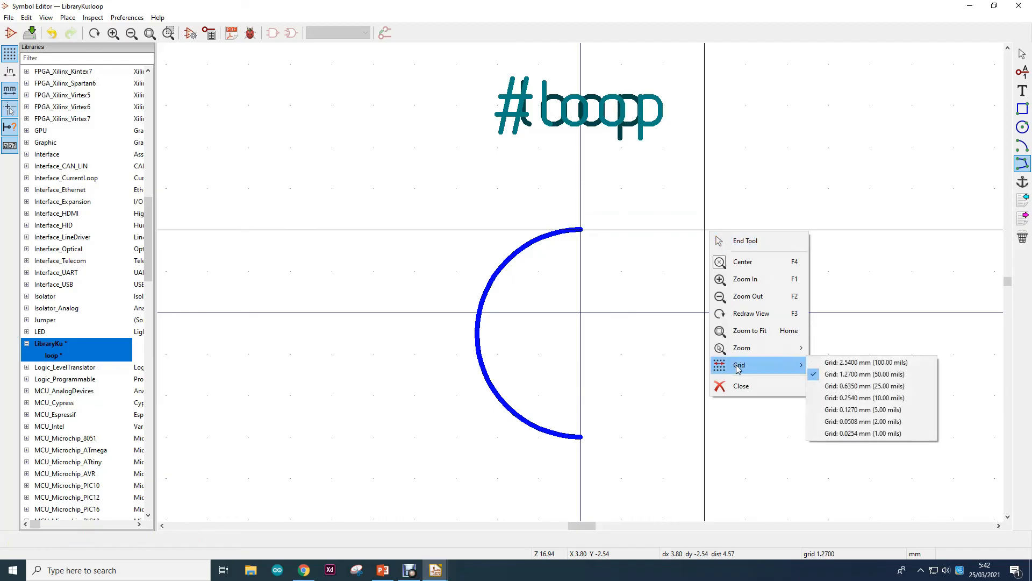
click(838, 409)
scroll(584, 281, up, 3)
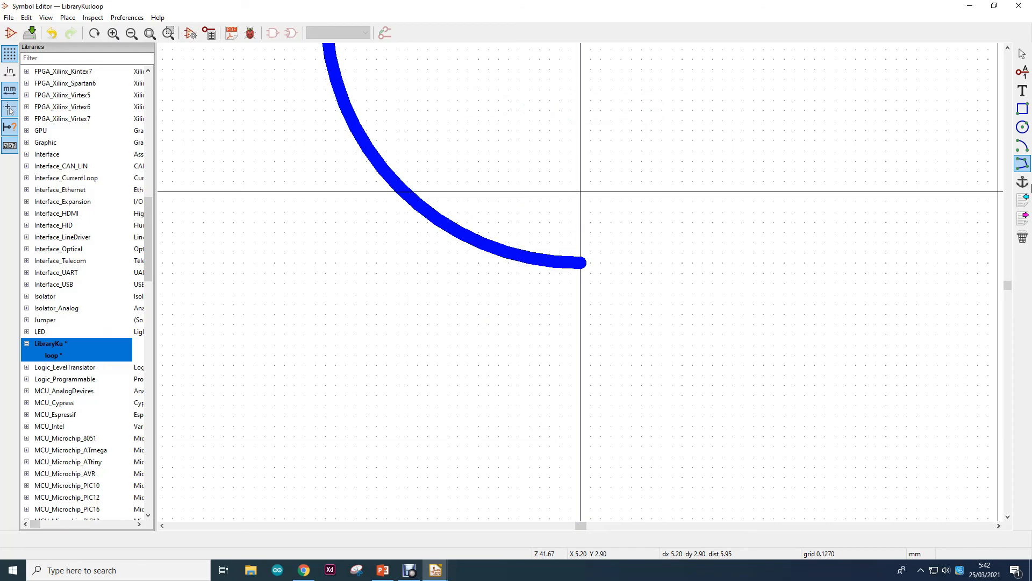
click(1023, 164)
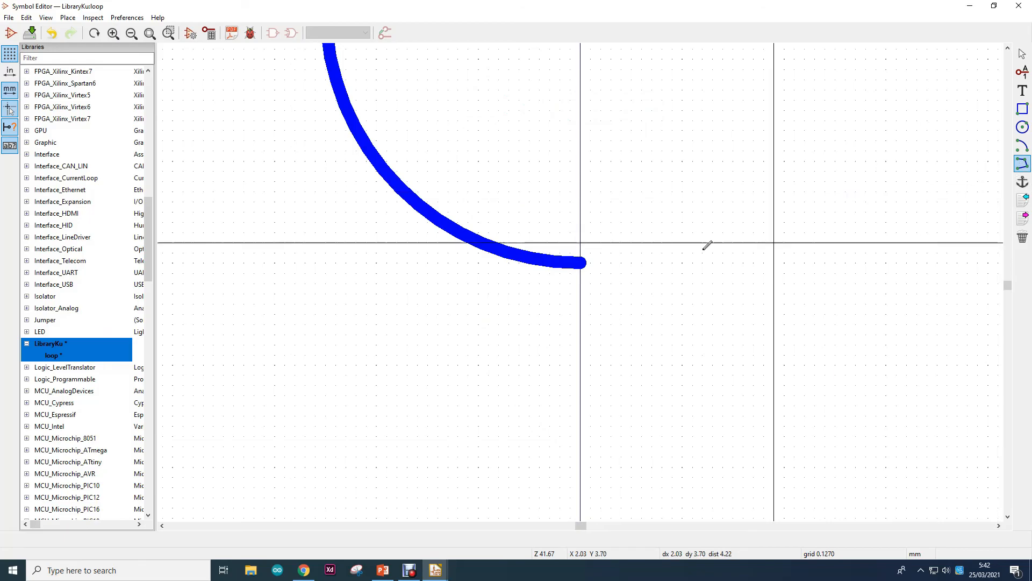
click(550, 232)
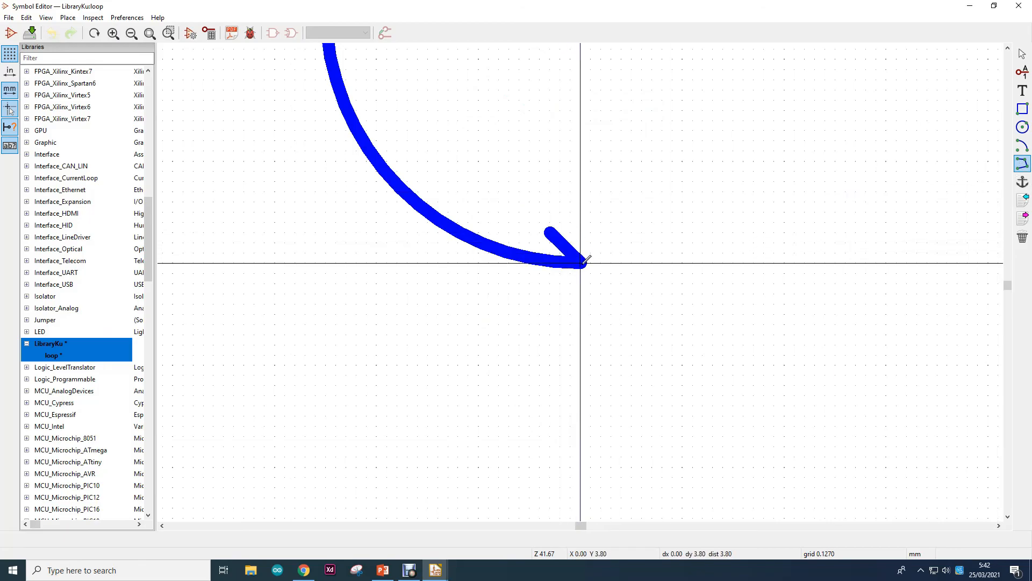
double_click(582, 262)
click(582, 262)
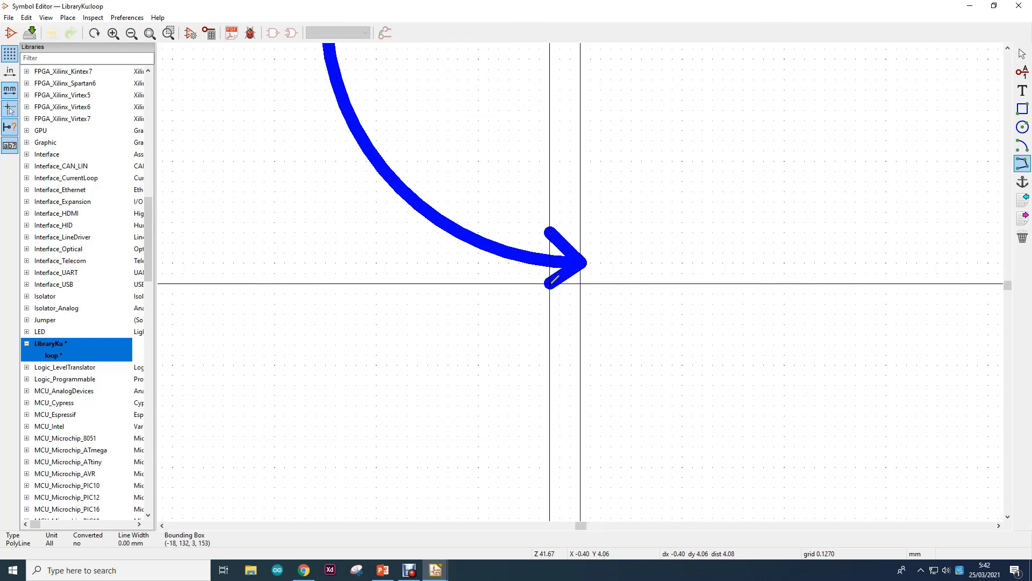
double_click(549, 284)
scroll(549, 283, down, 4)
scroll(601, 235, down, 1)
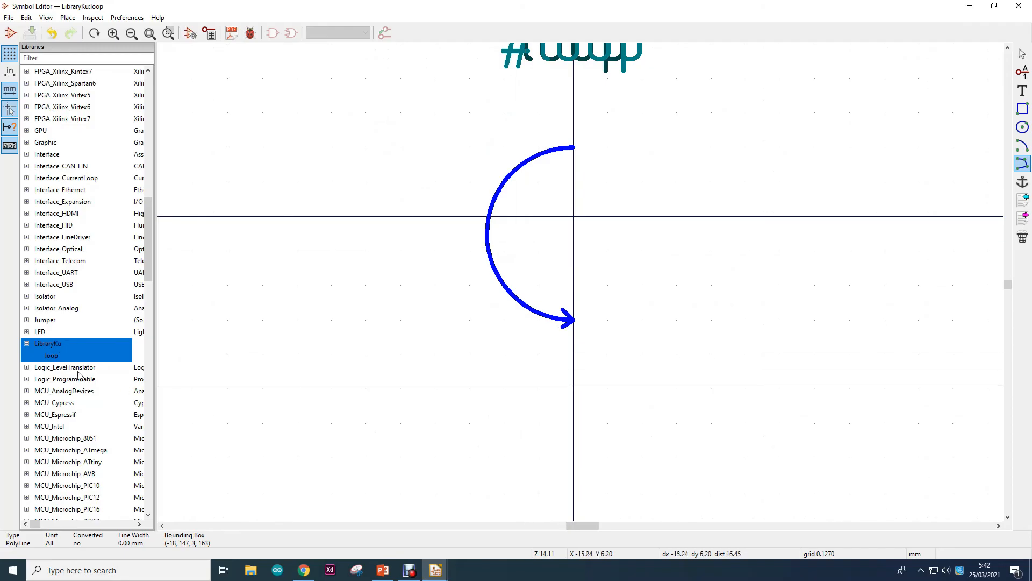
click(1028, 5)
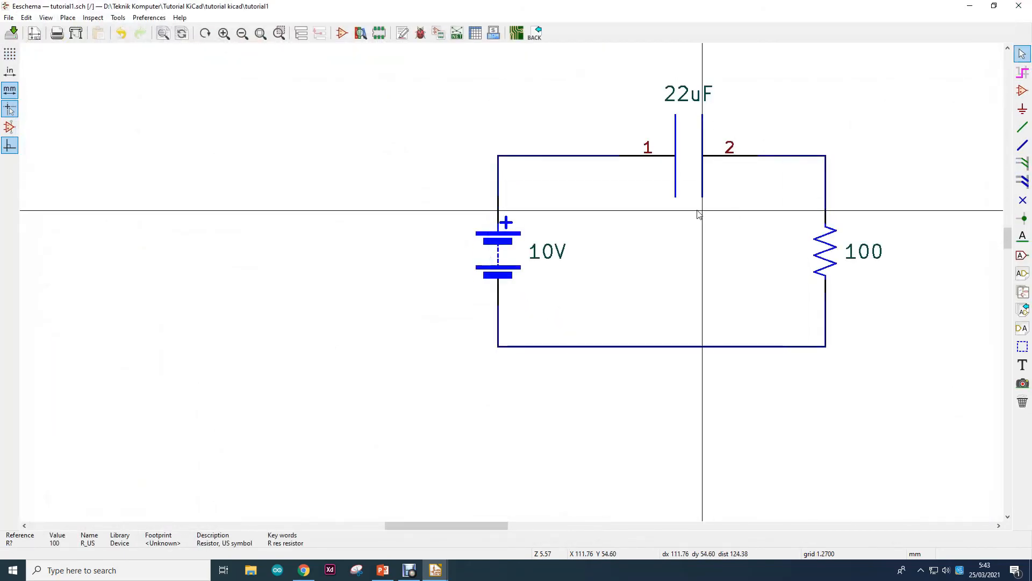
Place the loop symbol from LibraryKu inside the circuit, between the battery and the resistor
click(1022, 91)
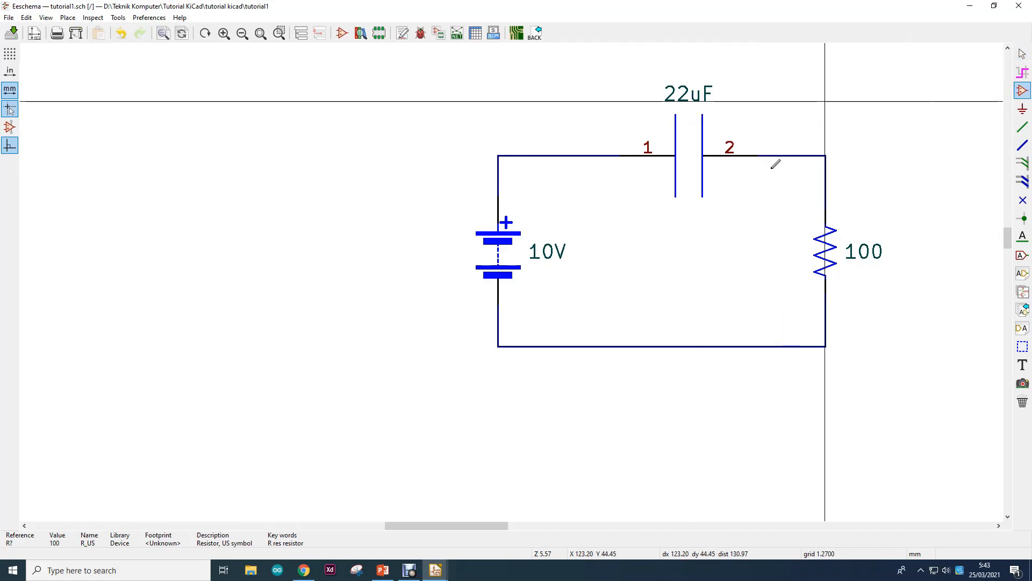
click(776, 164)
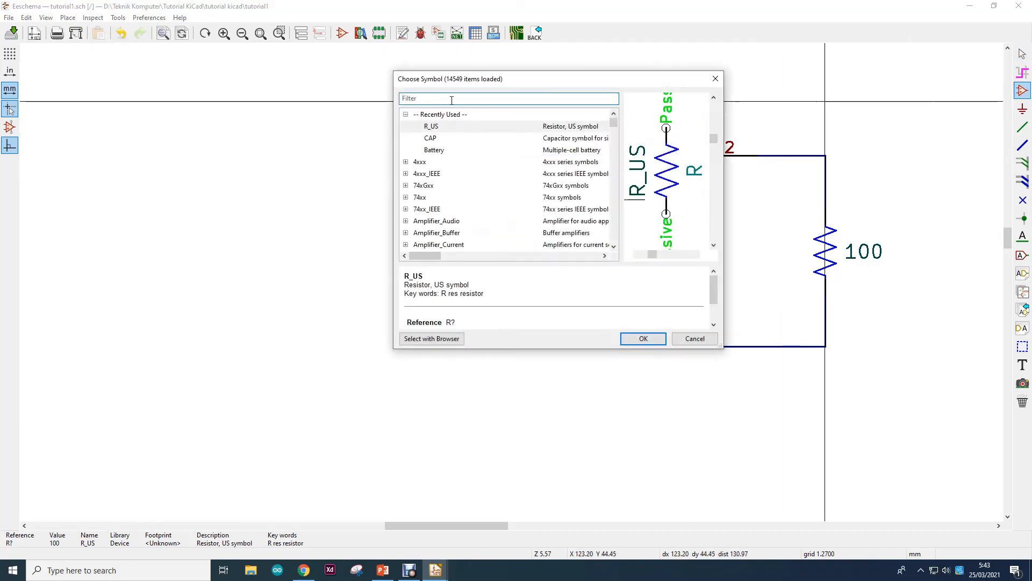
text(loop)
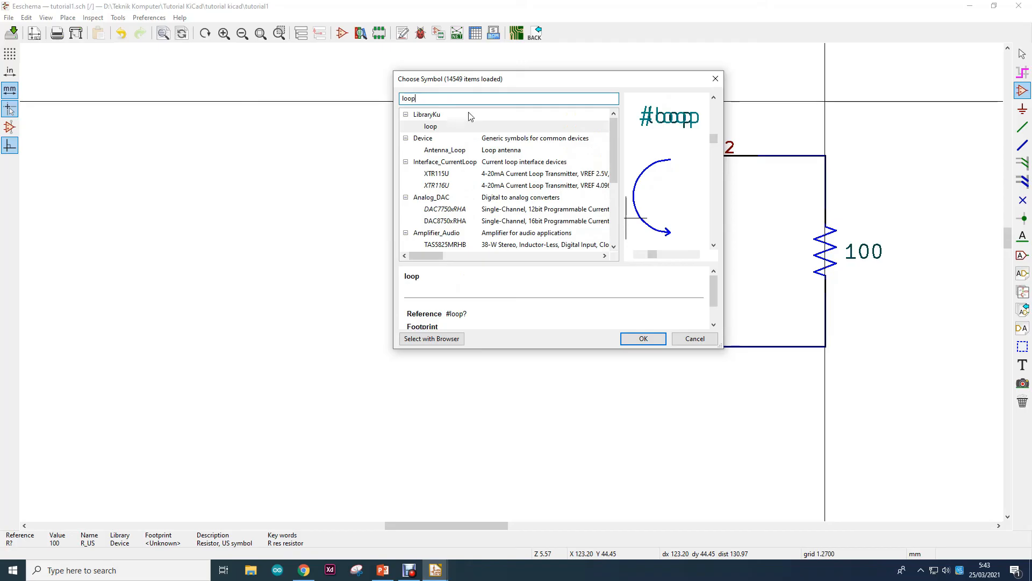
click(480, 131)
click(641, 339)
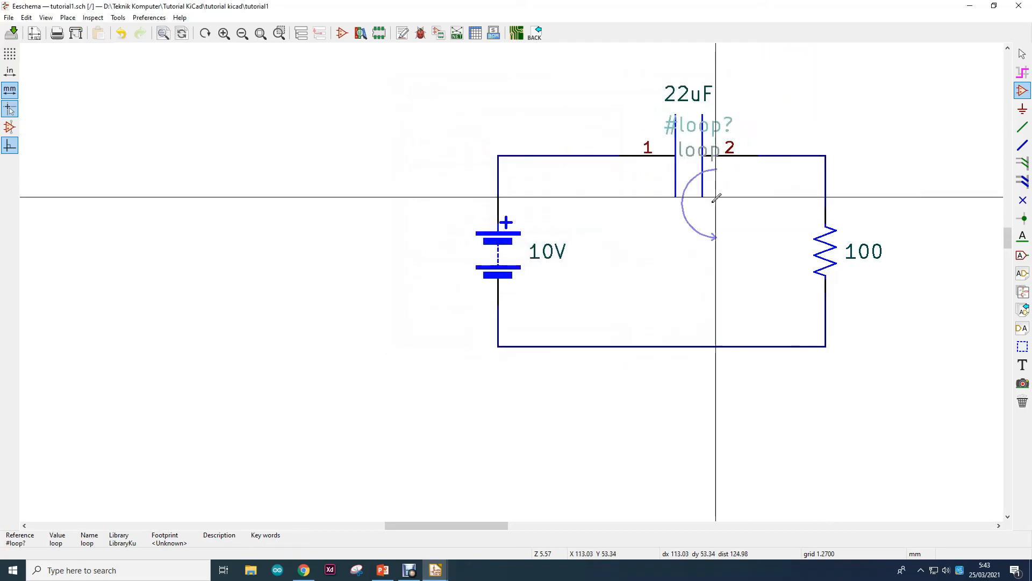
click(649, 252)
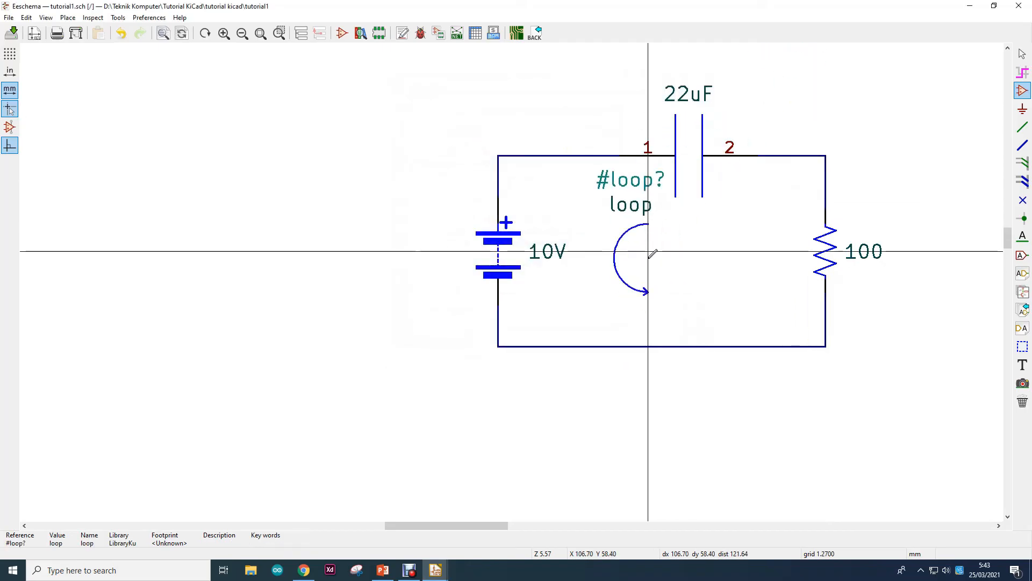
Hide the loop symbol's reference and value, move it to the middle of the circuit below the capacitor, and save the schematic
click(1022, 53)
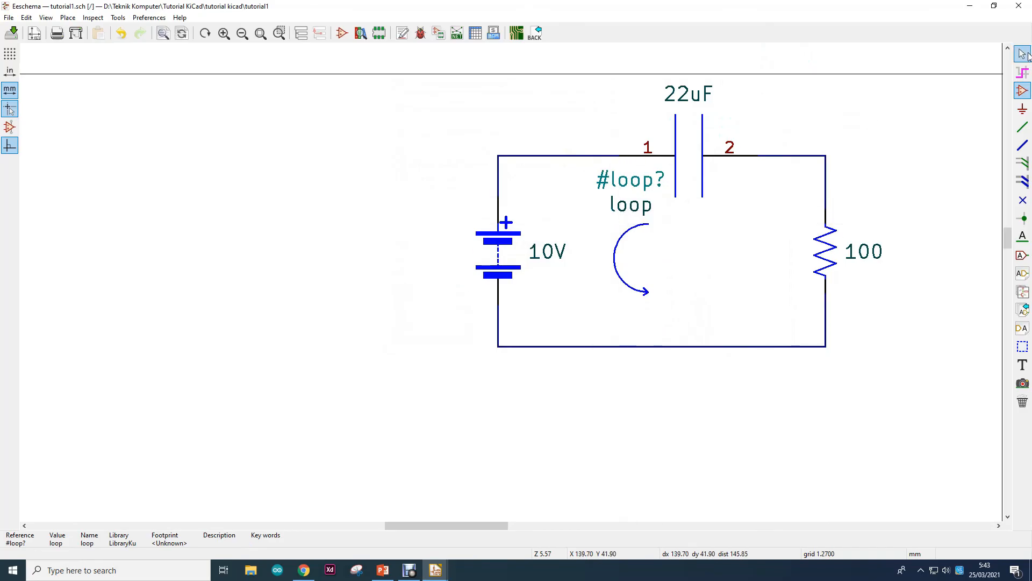
double_click(642, 228)
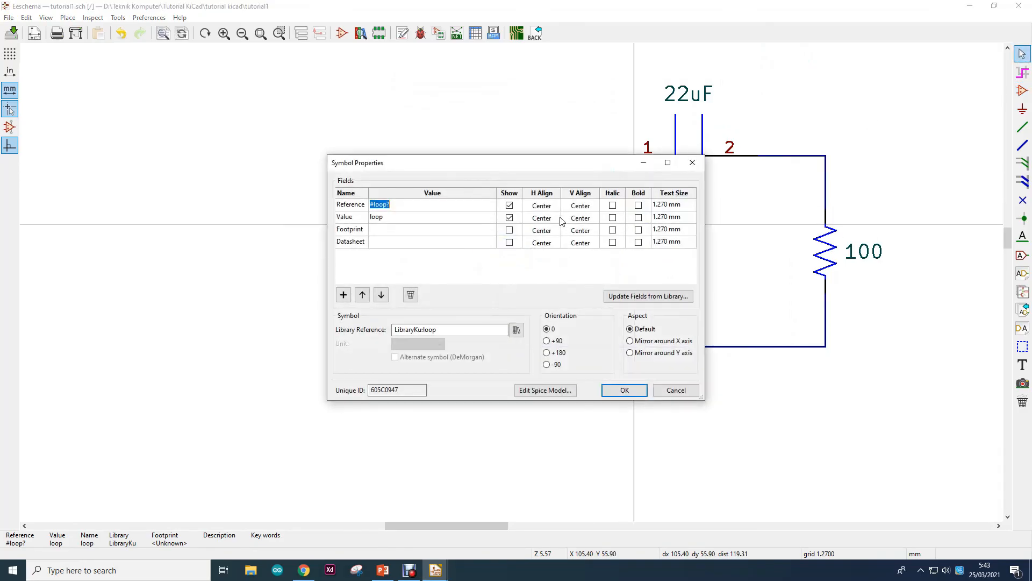
click(620, 387)
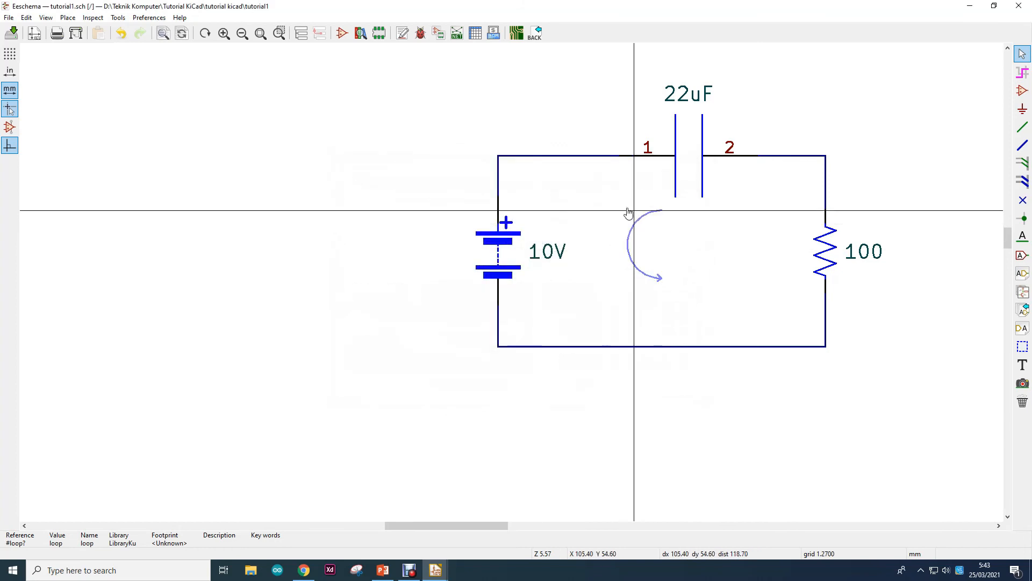
click(664, 238)
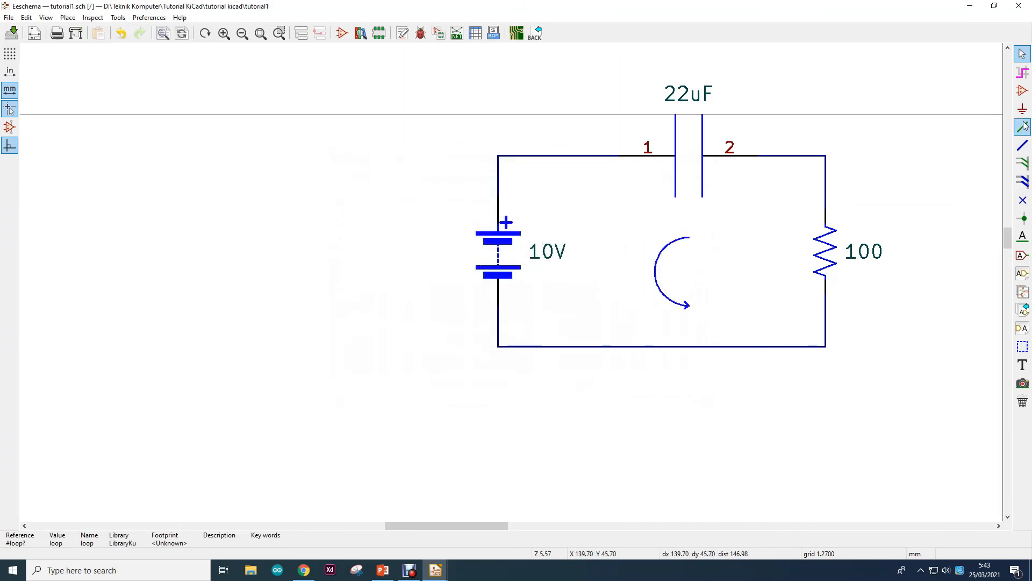
key(ctrl+s)
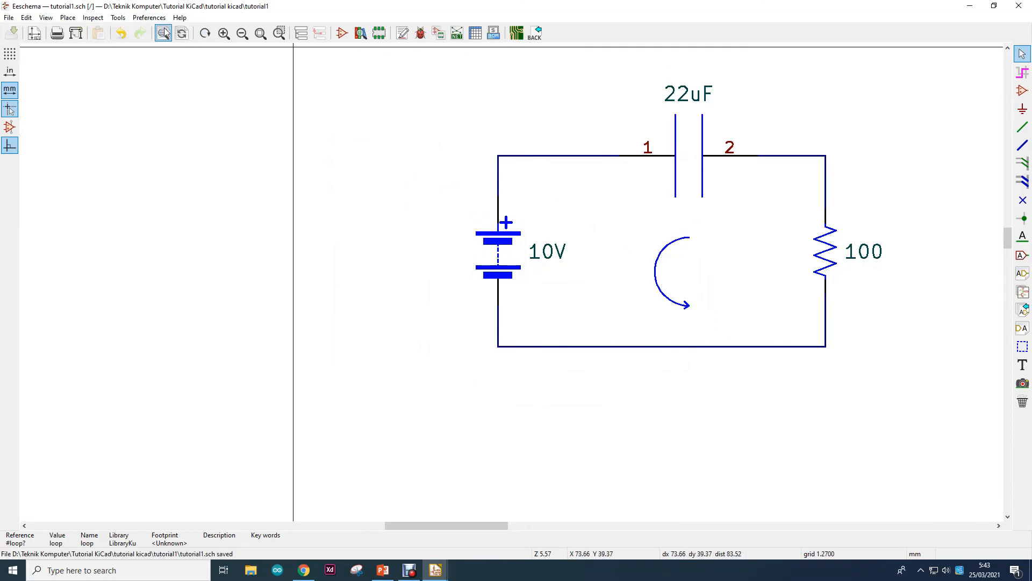
Create a new symbol named arrow in the LibraryKu library with the default reference designator #arrow
click(342, 33)
scroll(66, 301, down, 13)
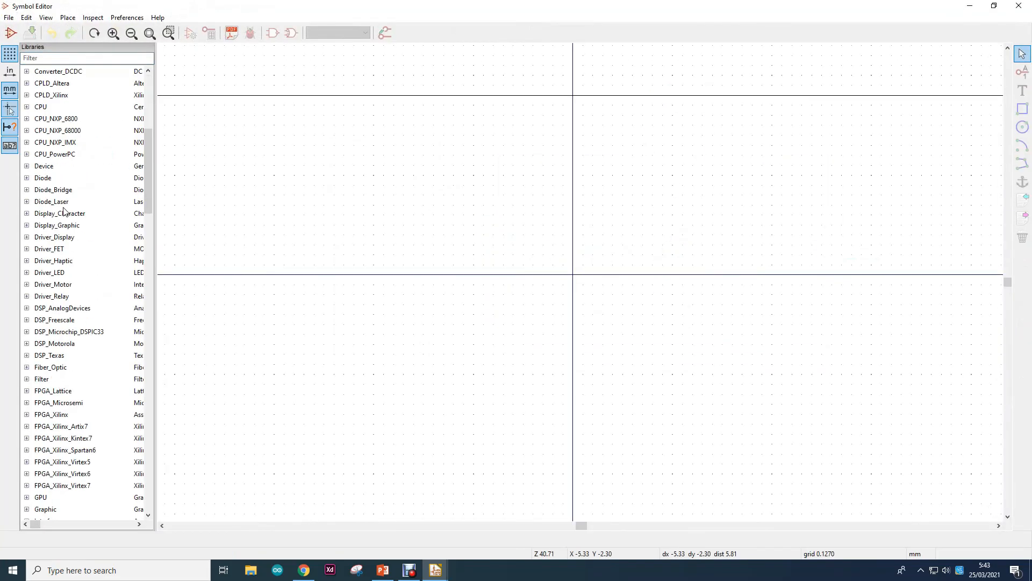
scroll(66, 301, down, 2)
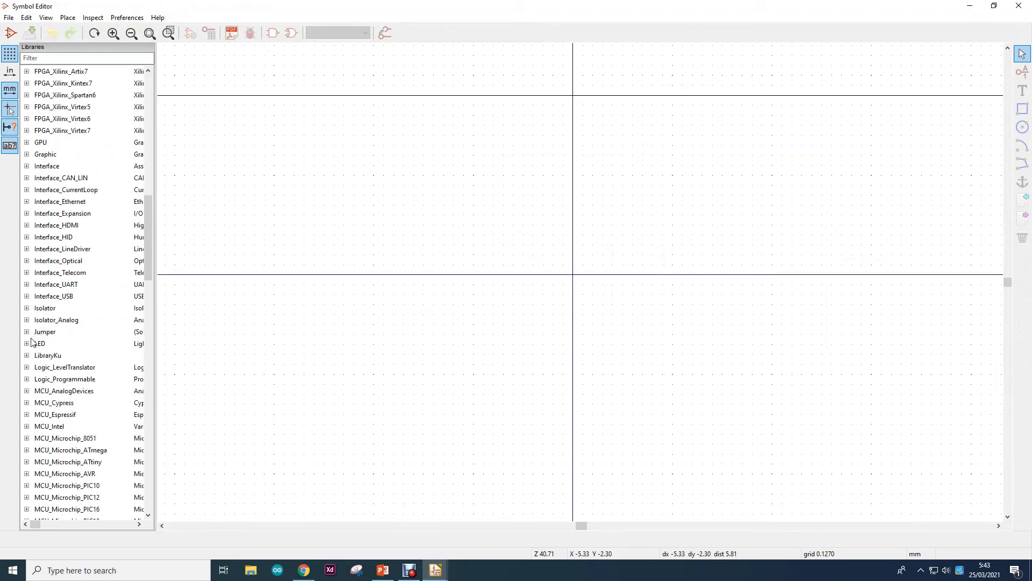
right_click(34, 355)
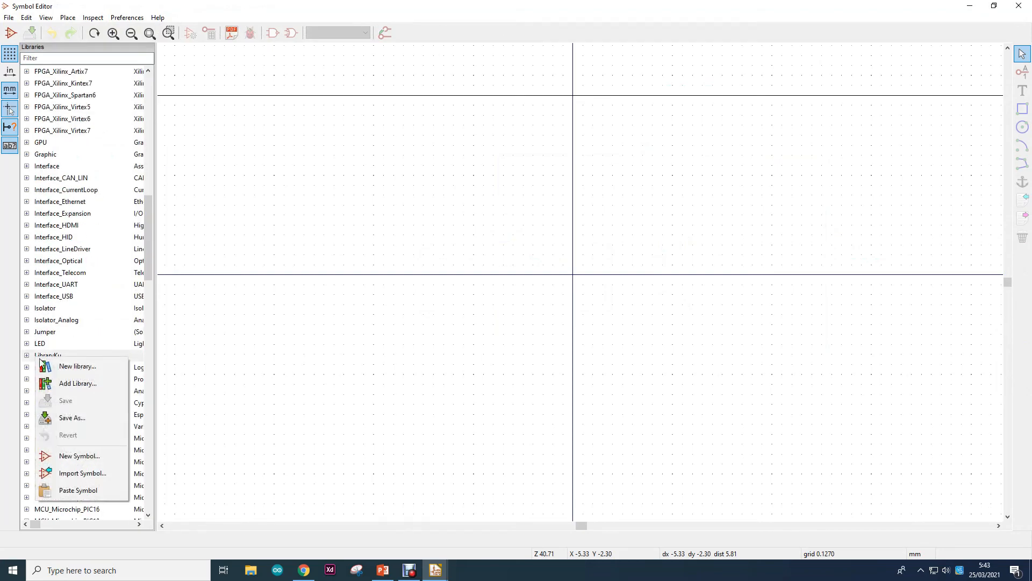
click(72, 458)
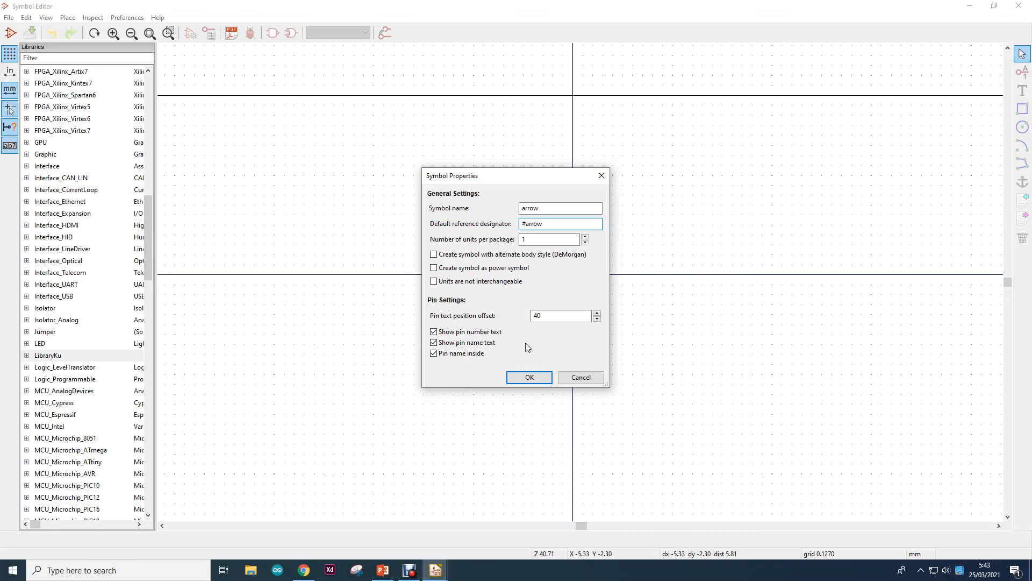
click(529, 377)
Move the overlapping arrow name and #arrow reference texts together well above the origin
scroll(676, 376, down, 3)
scroll(488, 172, up, 2)
drag(488, 172, 488, 48)
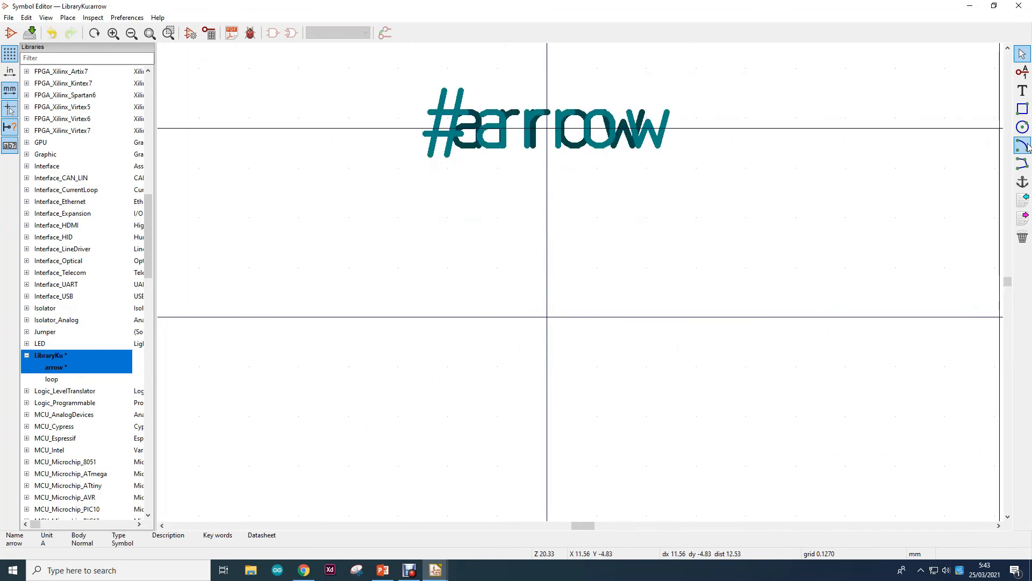
Draw a horizontal, right-pointing arrow about 6.9 mm long through the origin with an open arrowhead, then save and close the arrow symbol
click(1023, 163)
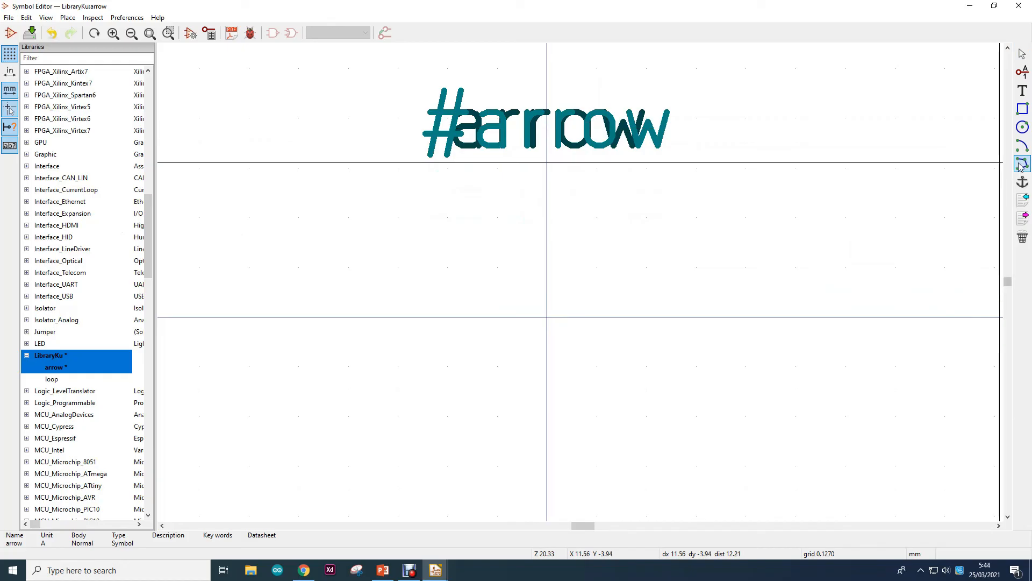
click(437, 317)
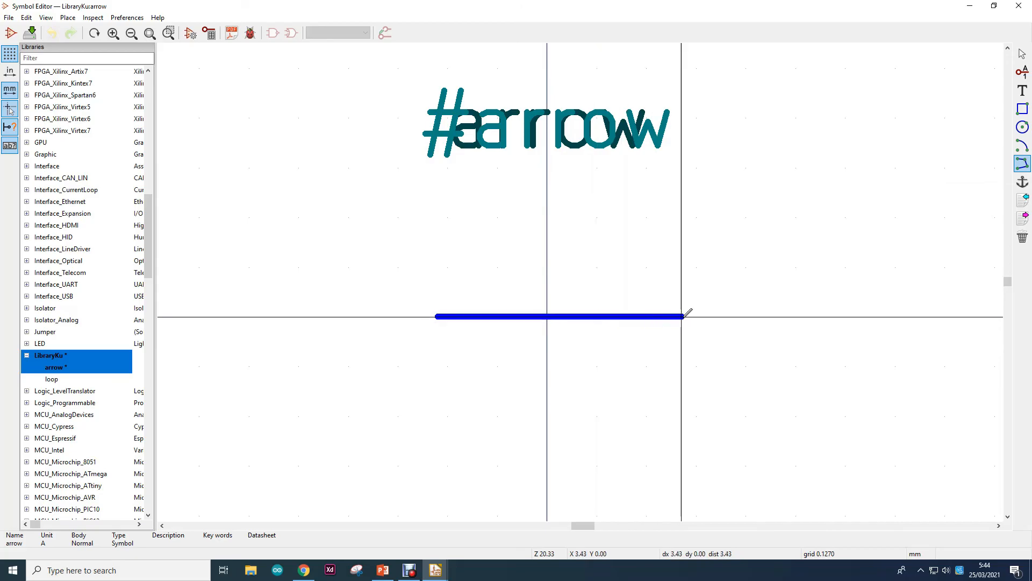
click(708, 317)
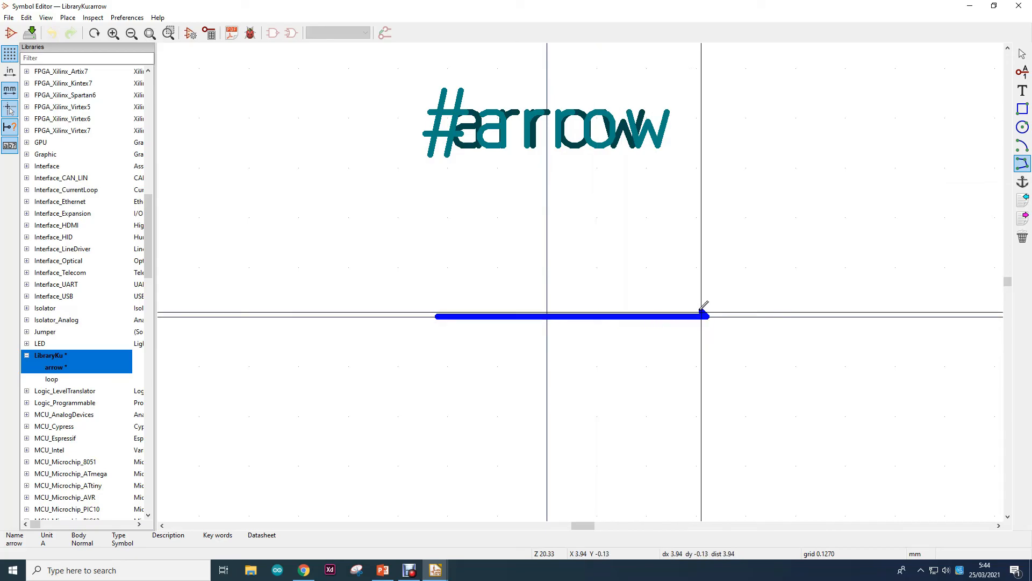
click(682, 302)
click(705, 316)
double_click(682, 326)
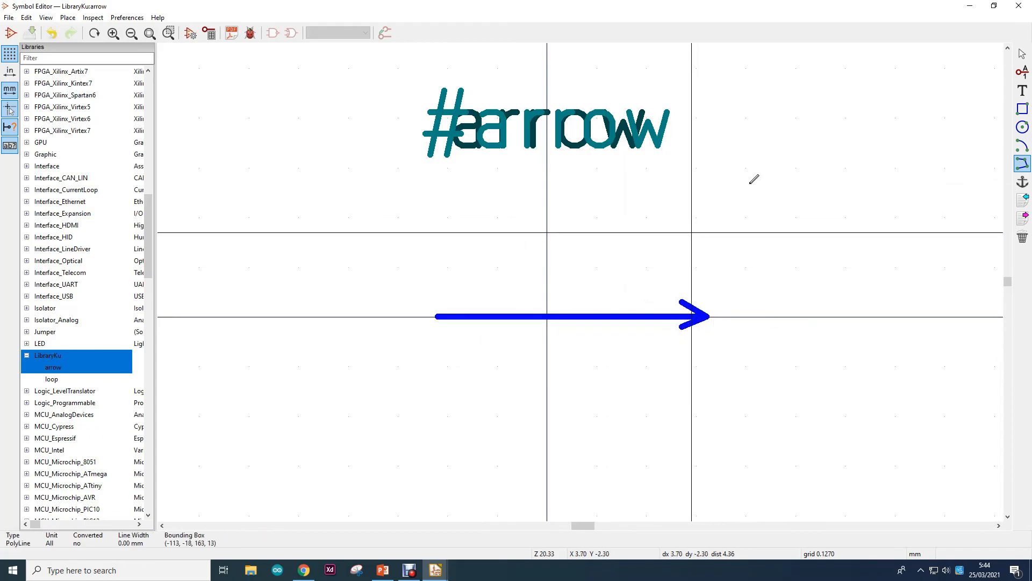
click(1019, 6)
Place the arrow symbol from LibraryKu on the upper wire between the battery and the capacitor
click(1021, 92)
click(844, 119)
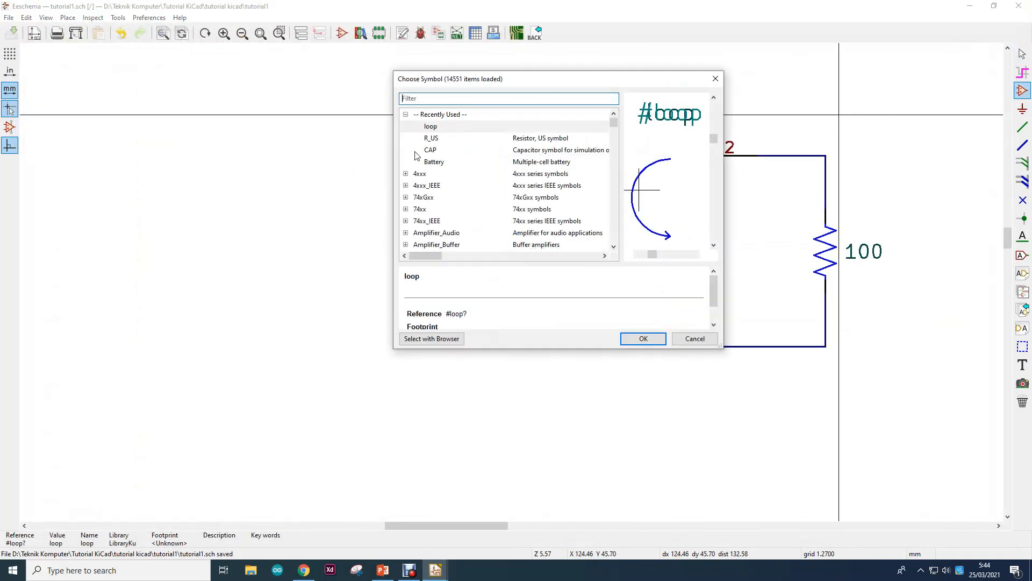
text(arro)
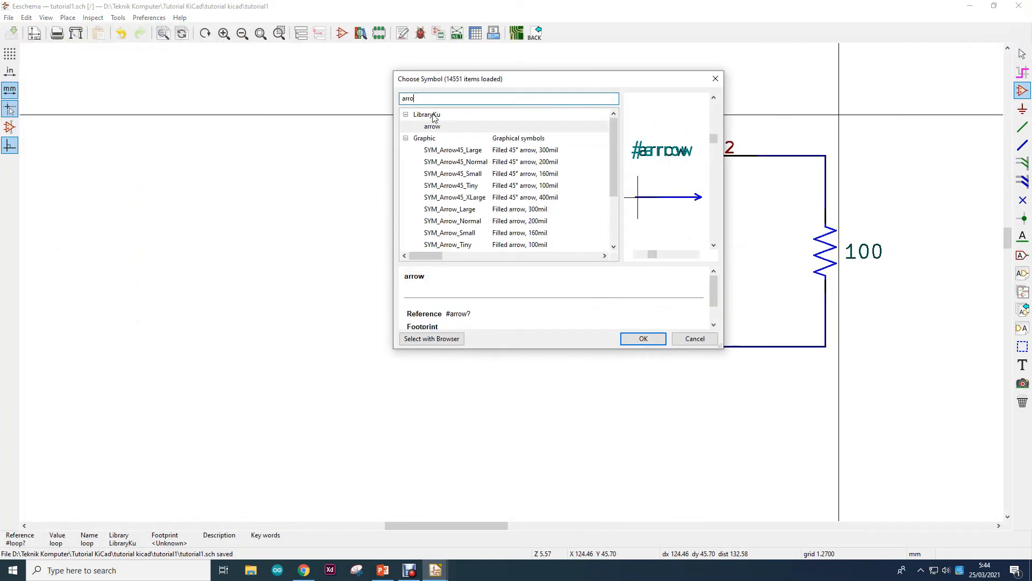
click(454, 128)
click(643, 338)
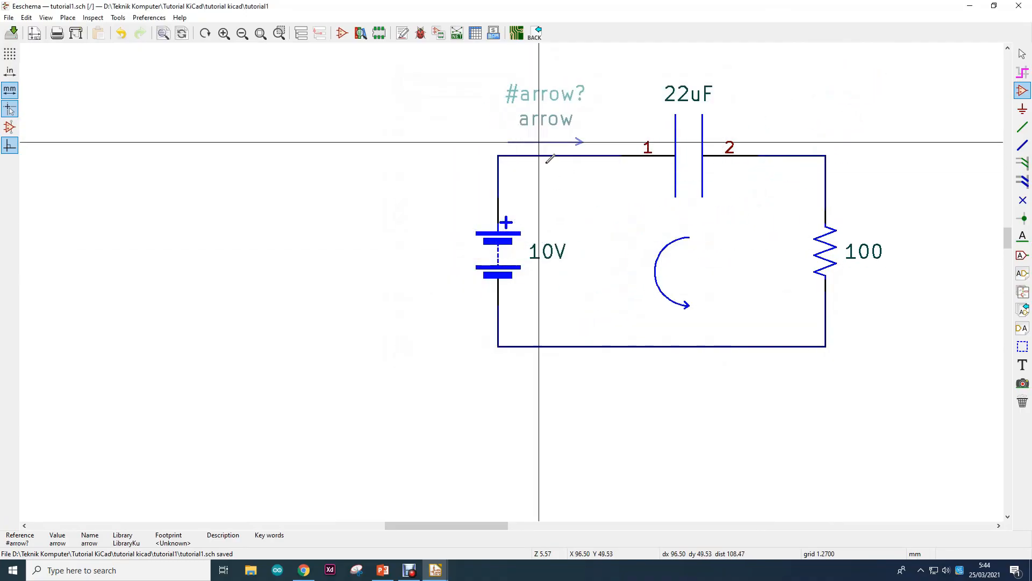
click(552, 155)
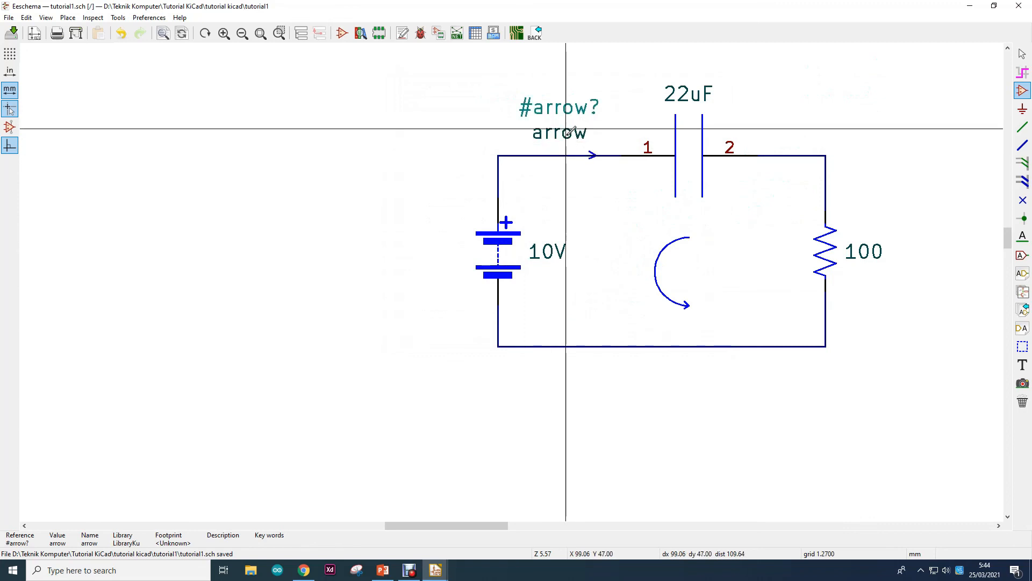
click(570, 129)
key(Escape)
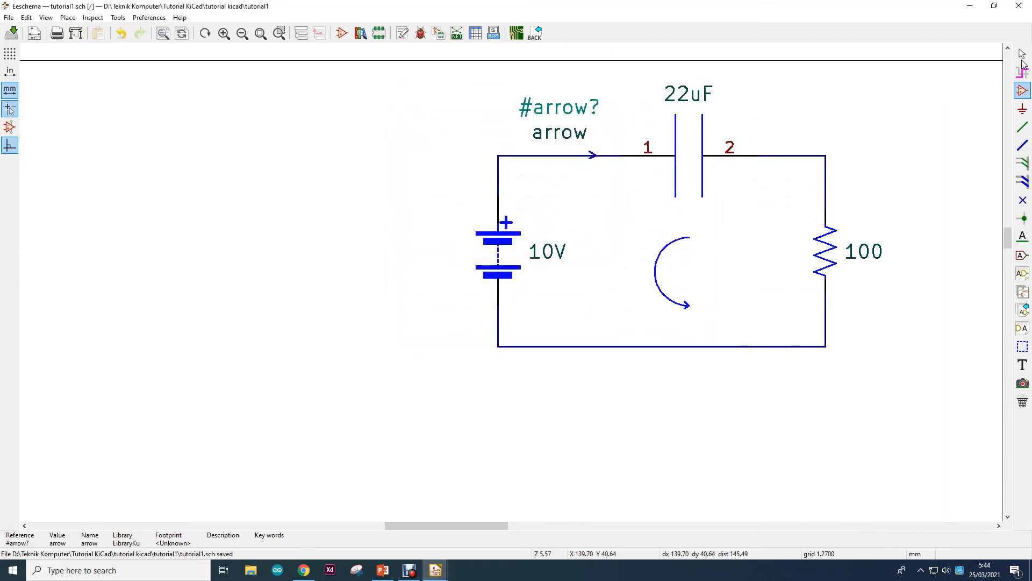
Hide the value and reference texts of the arrow symbol on the upper wire
double_click(580, 139)
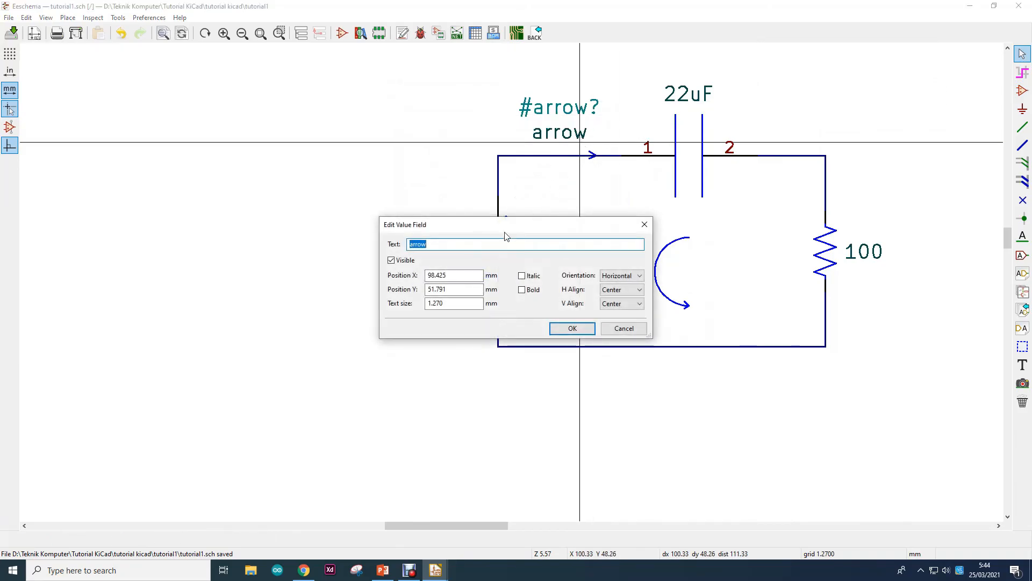
click(415, 265)
click(571, 327)
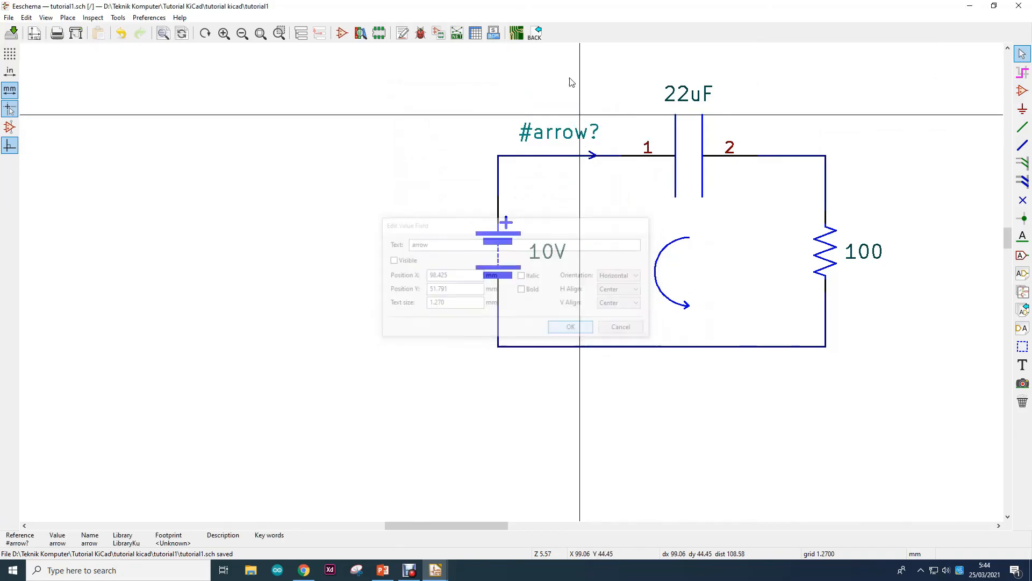
double_click(576, 134)
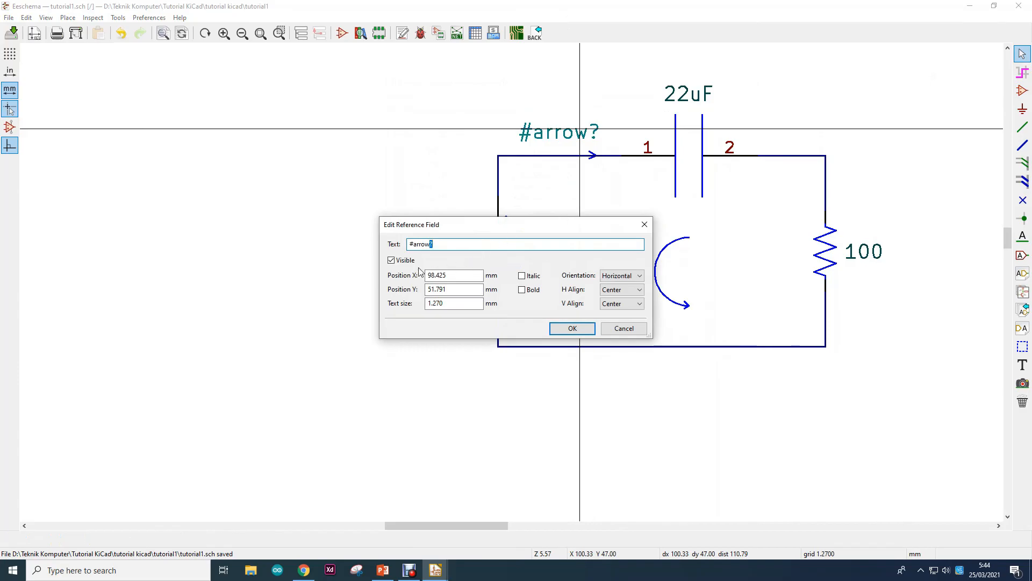
click(400, 263)
click(571, 327)
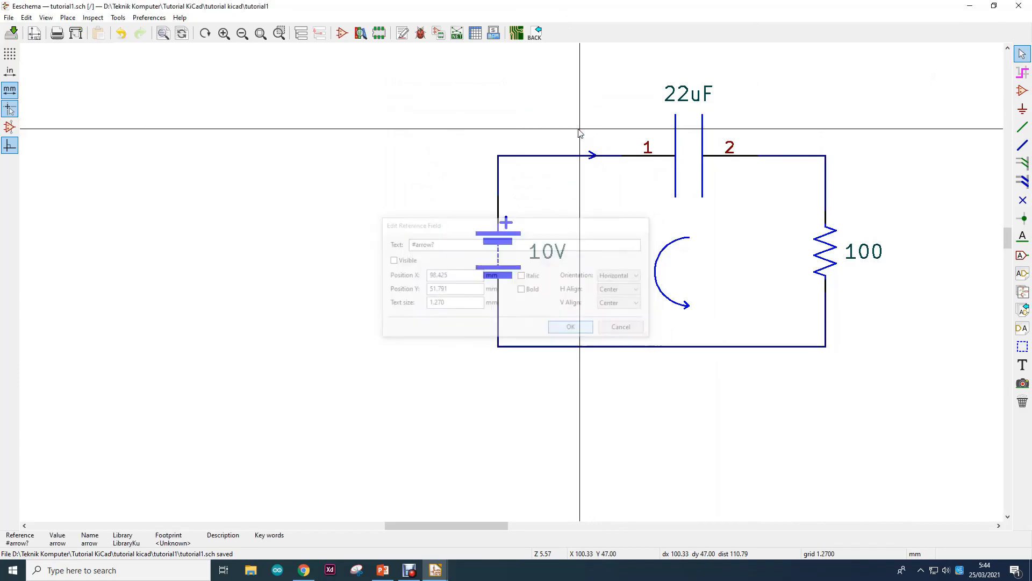
scroll(744, 210, up, 1)
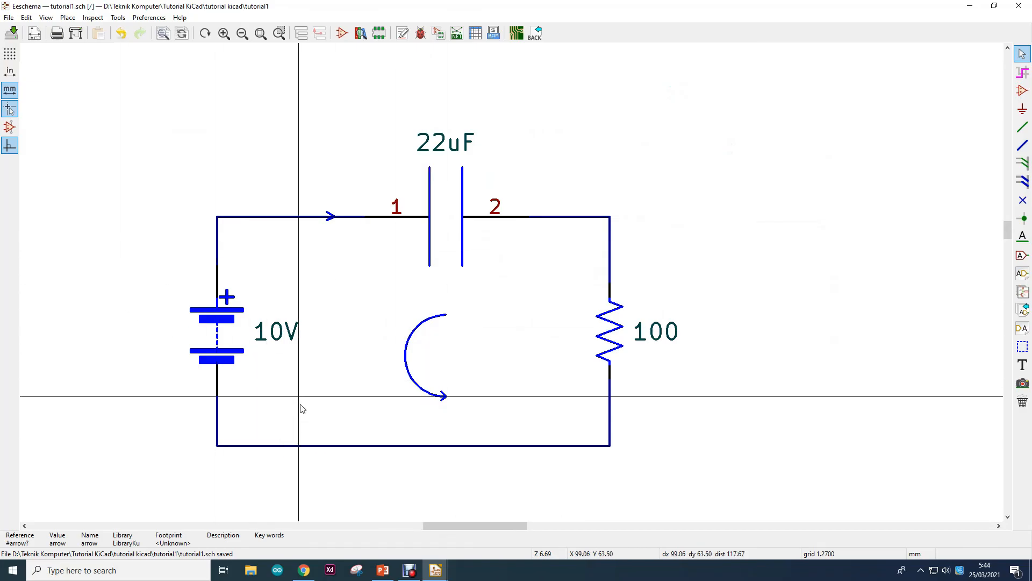
Switch to the PowerPoint slides, present the Membuat symbol baru and Membuat Tulisan slides, and return to the KiCad schematic
click(383, 570)
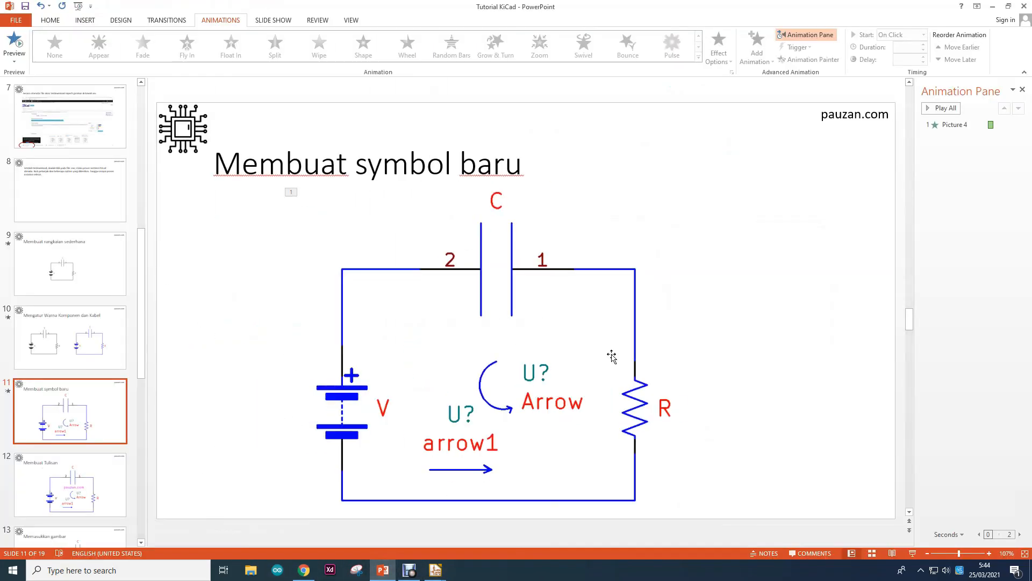
click(912, 553)
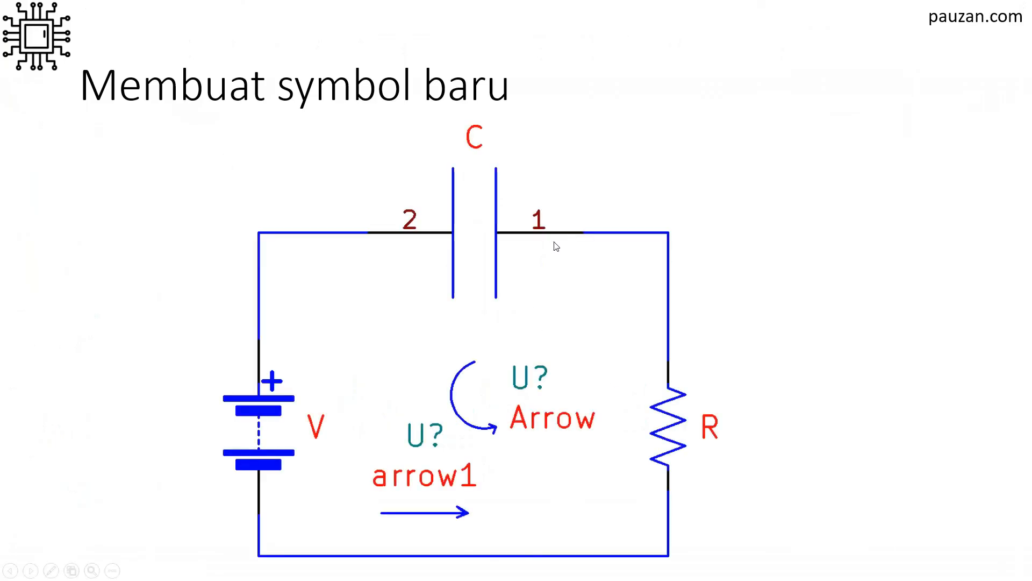
click(555, 242)
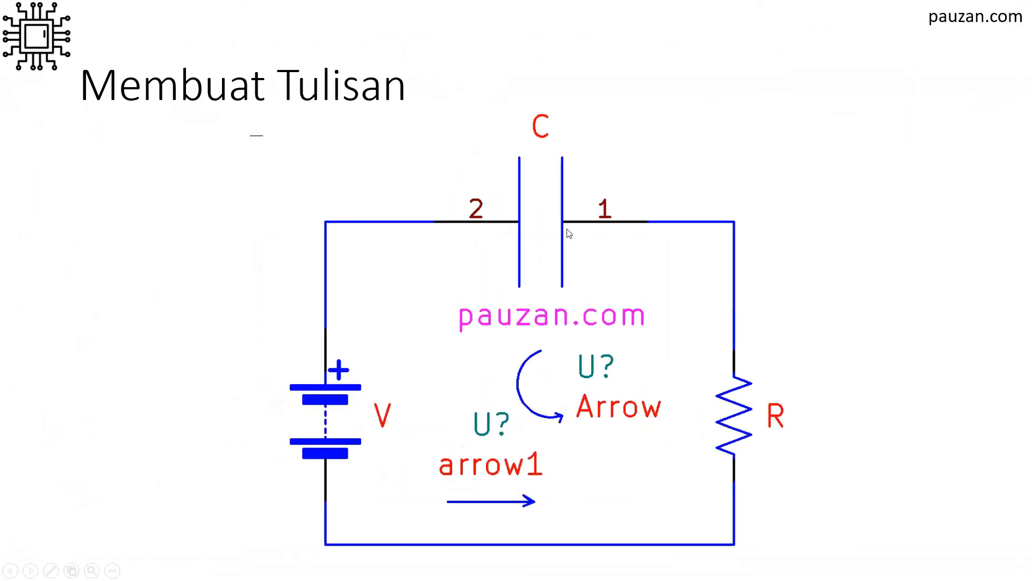
key(Escape)
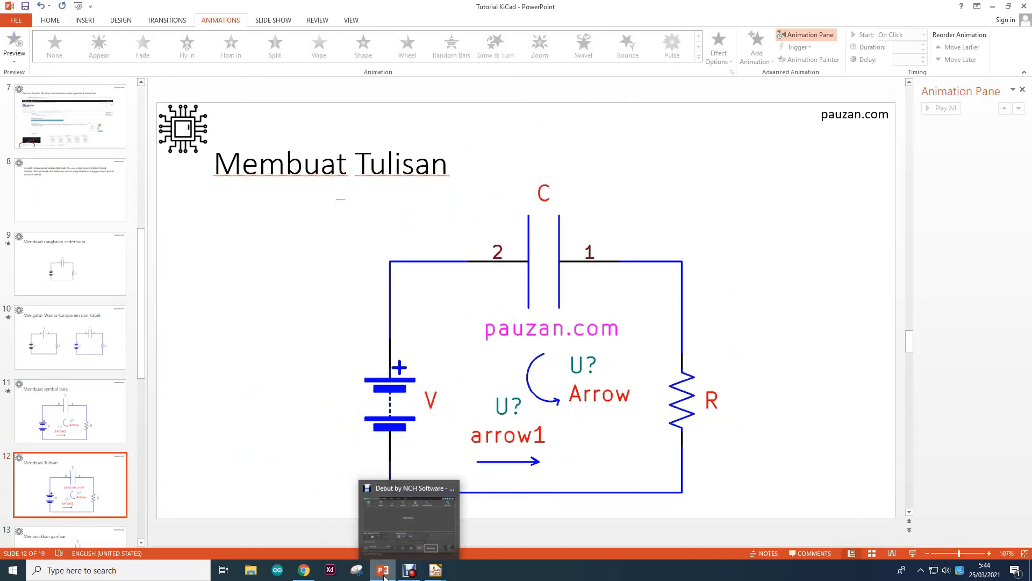
mouse_move(438, 574)
click(492, 519)
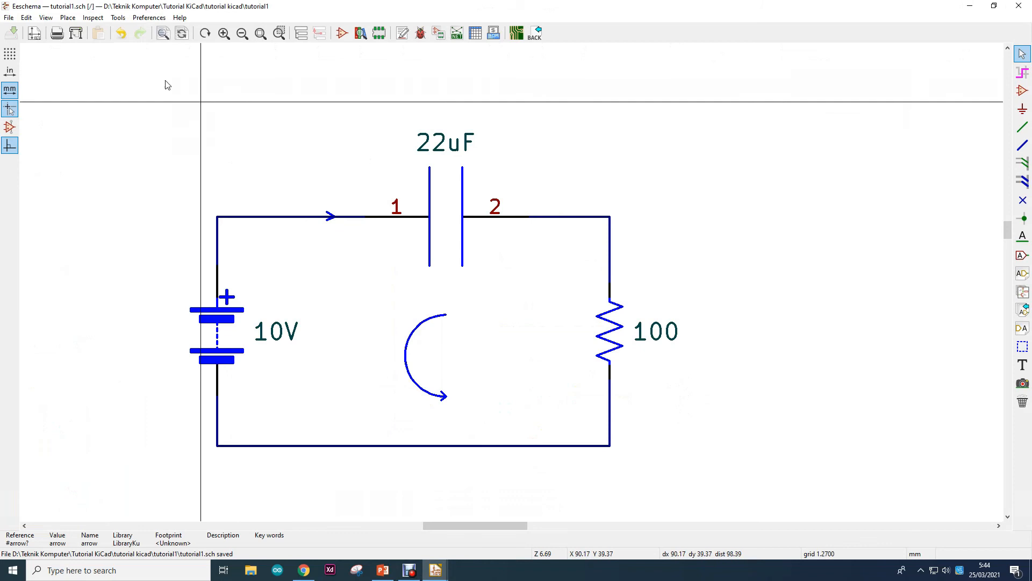
Place the graphic text pauzan.com between the capacitor and the curved loop arrow
click(68, 18)
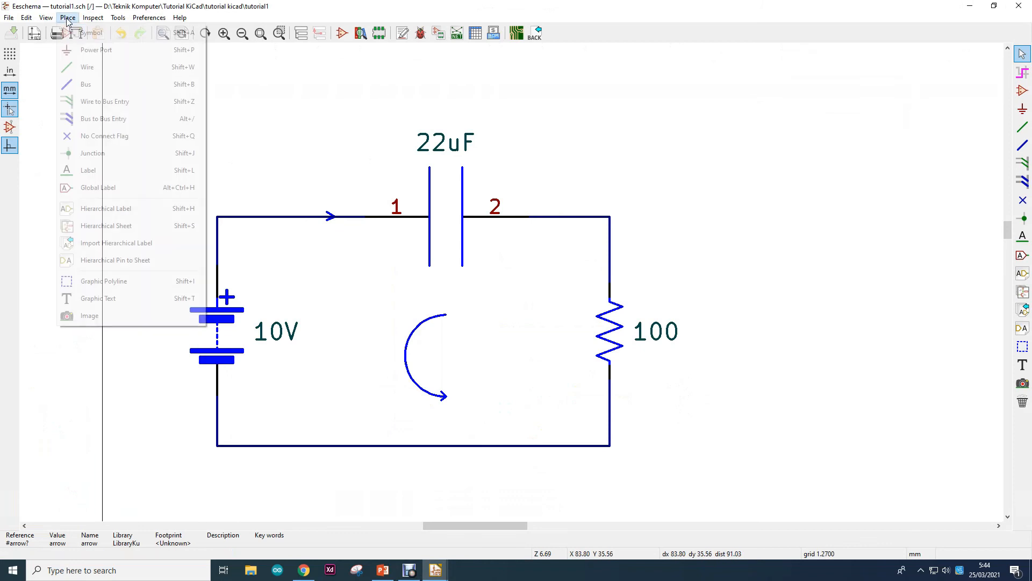
click(107, 299)
click(642, 200)
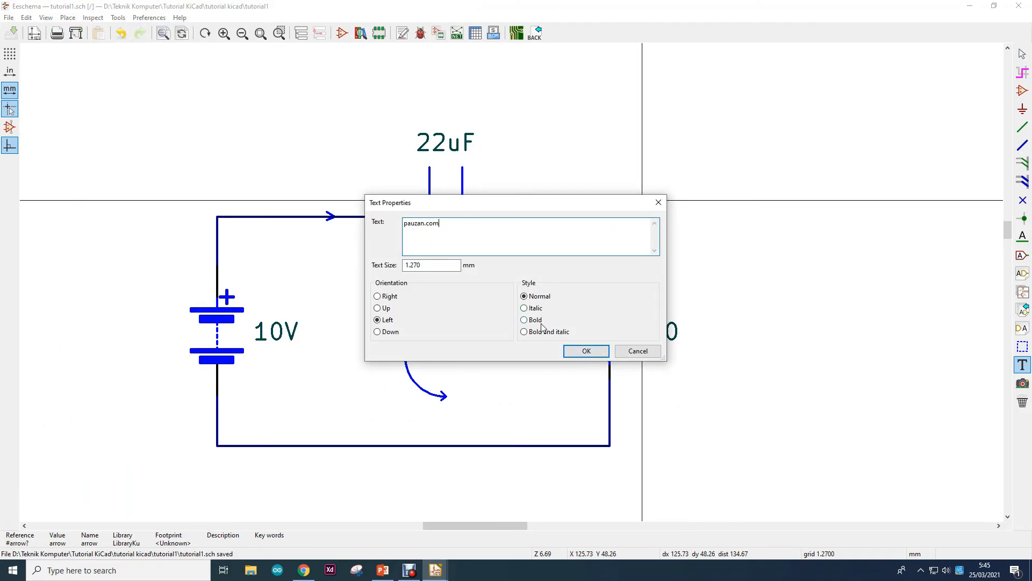
click(586, 350)
click(380, 297)
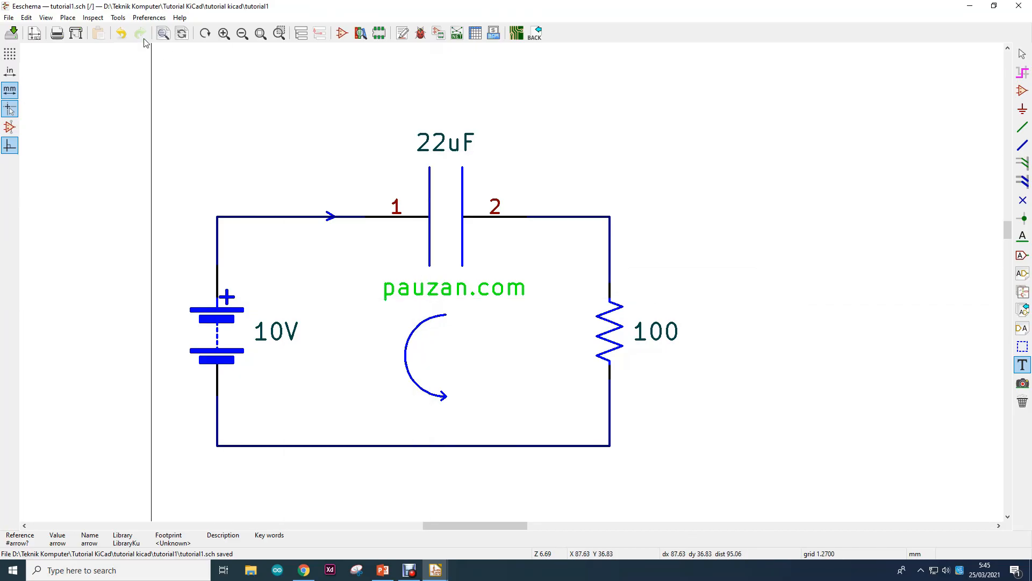
Set the schematic's Notes colour to Magenta 4 in the Eeschema preferences
click(148, 18)
click(151, 63)
click(346, 190)
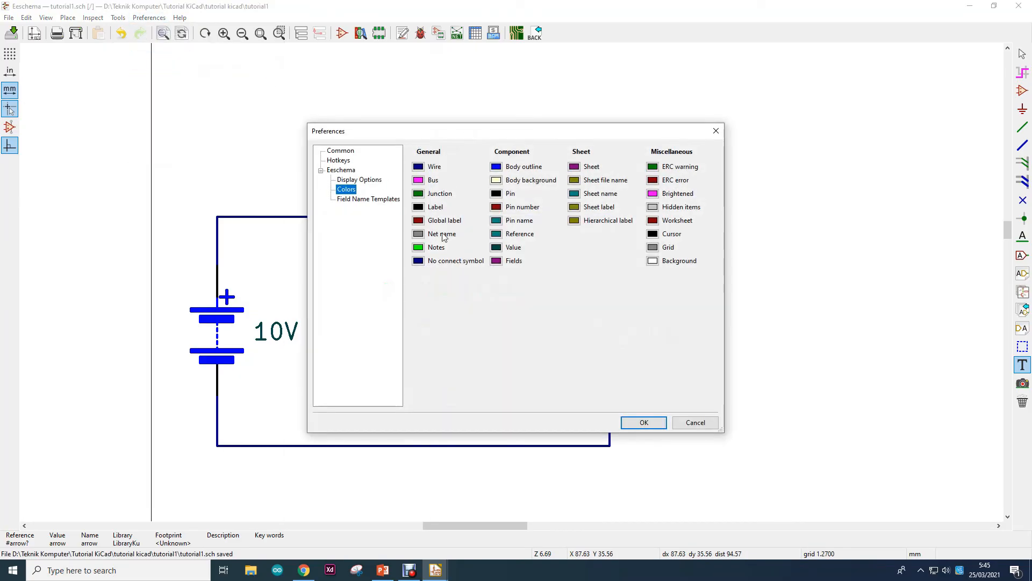
click(419, 248)
click(418, 248)
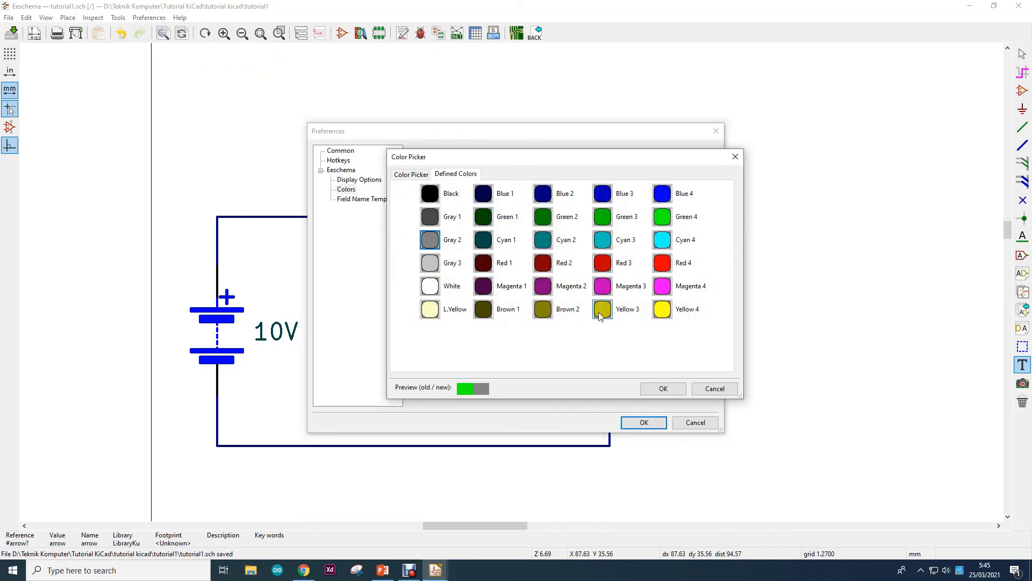
click(662, 286)
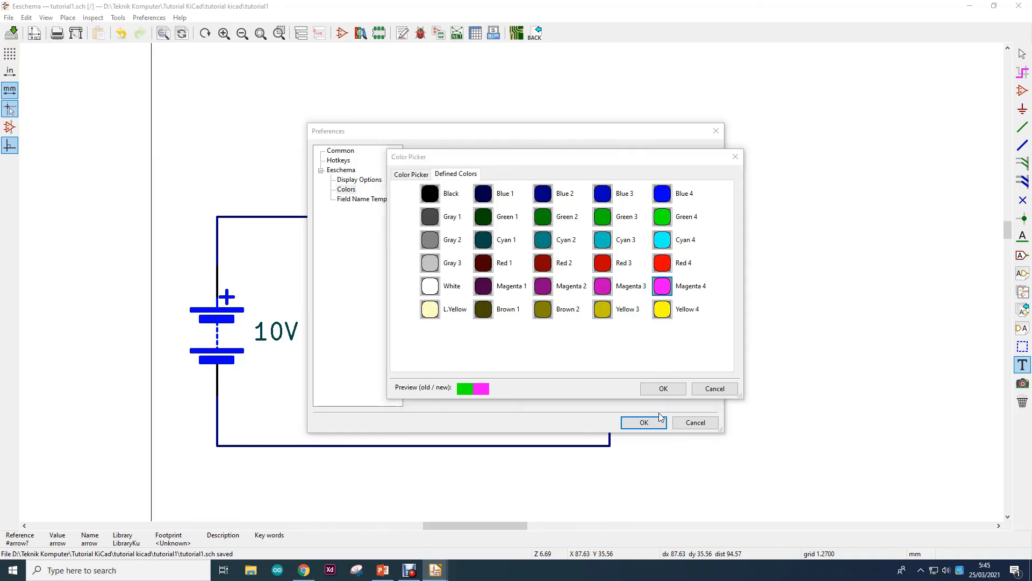
click(663, 388)
click(644, 422)
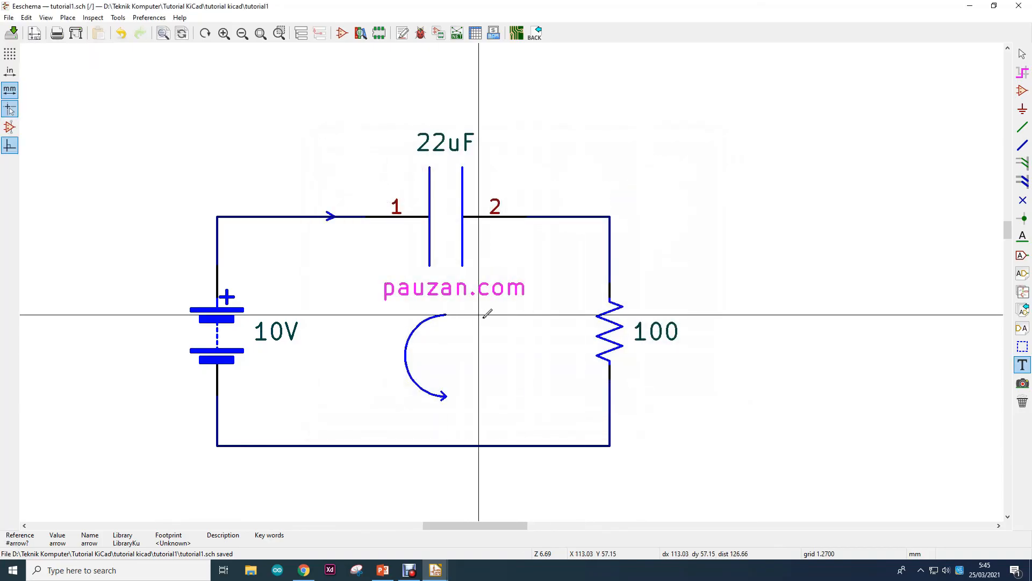
Switch to PowerPoint to view the Memasukkan gambar slide, and return to the KiCad schematic
key(alt+Tab)
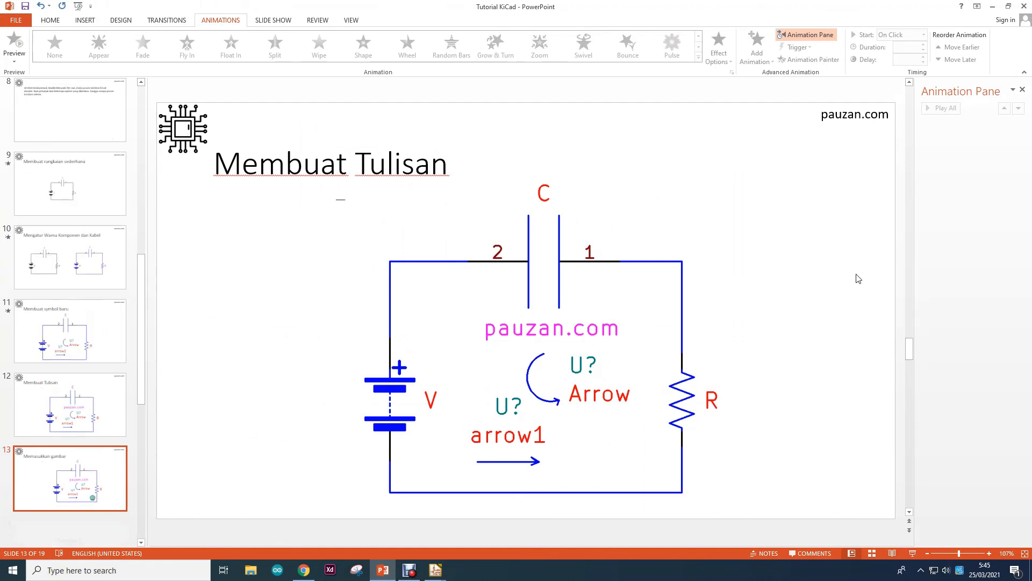
scroll(793, 215, down, 1)
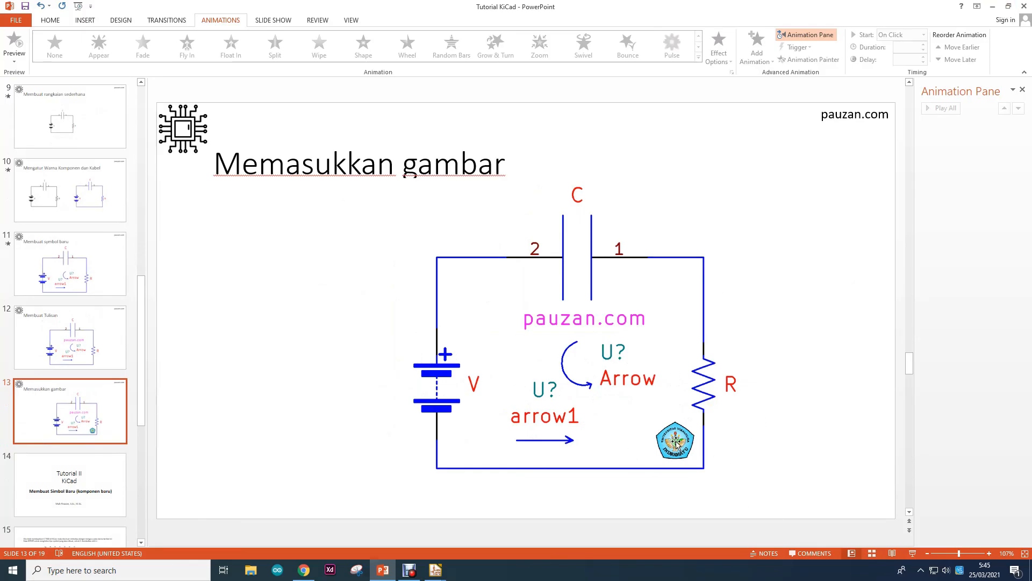
click(992, 6)
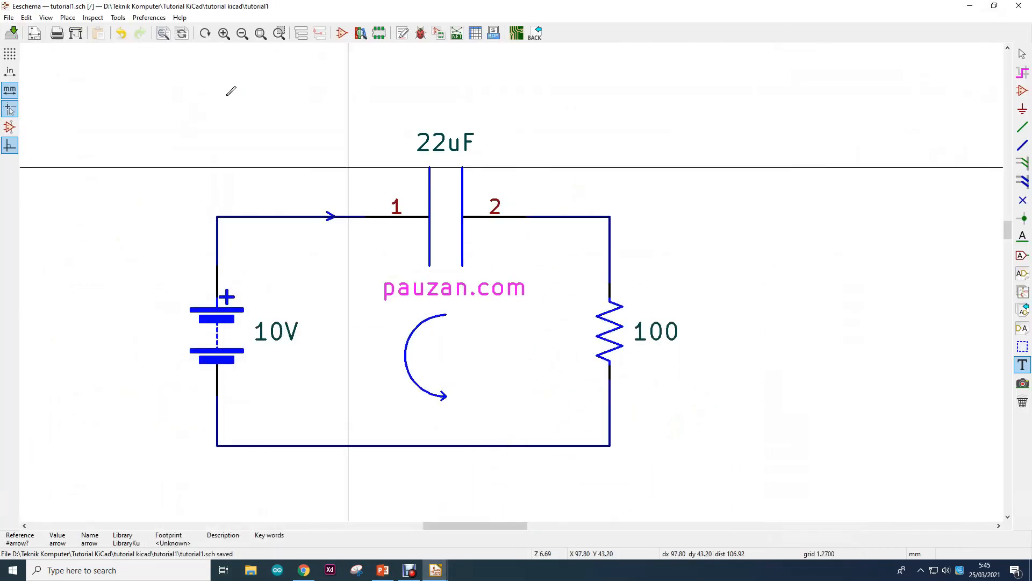
Insert the LOGO UNWIR image from the Pictures folder and place it over the resistor side of the circuit
click(46, 17)
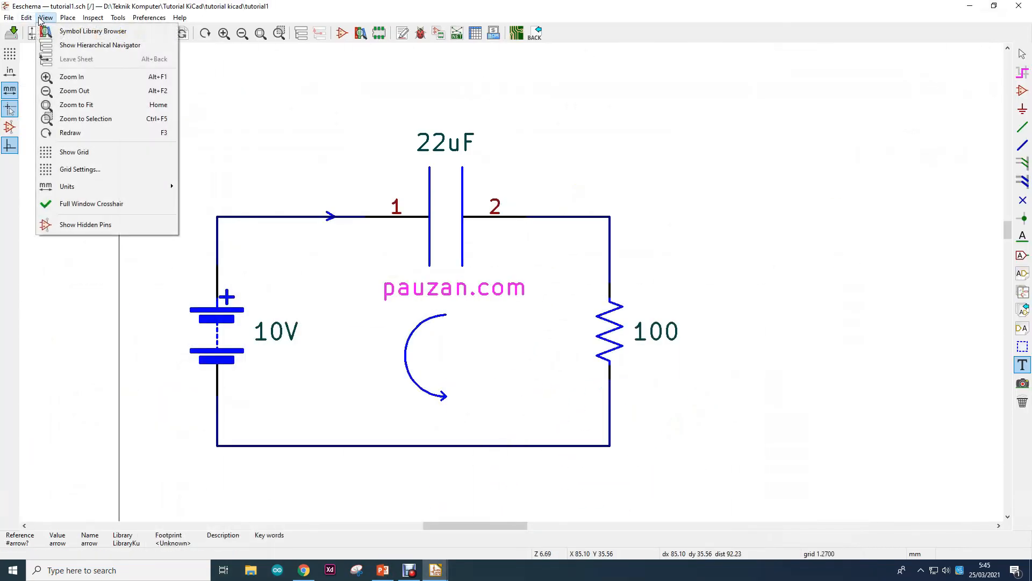
mouse_move(68, 18)
click(112, 317)
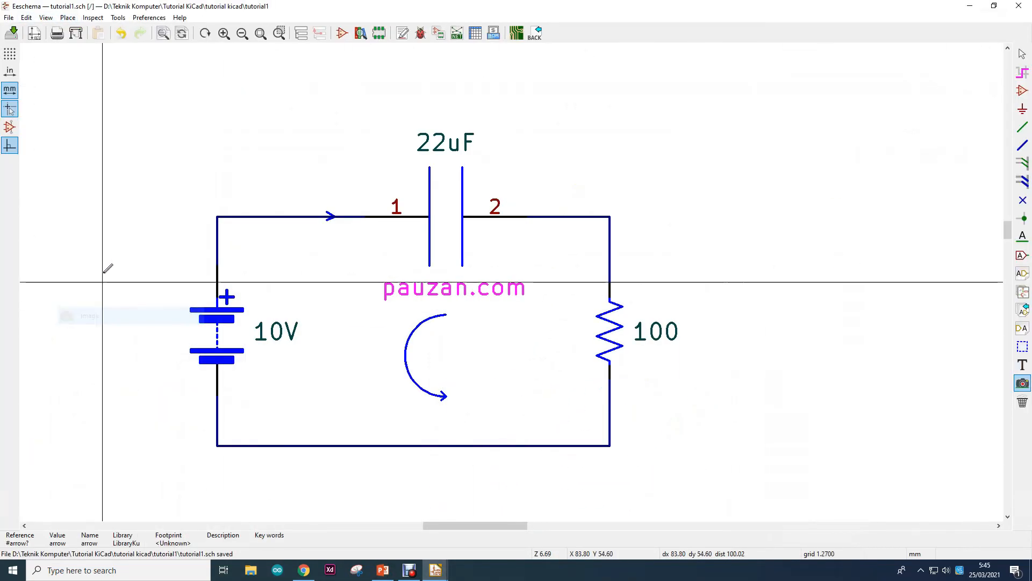
click(163, 202)
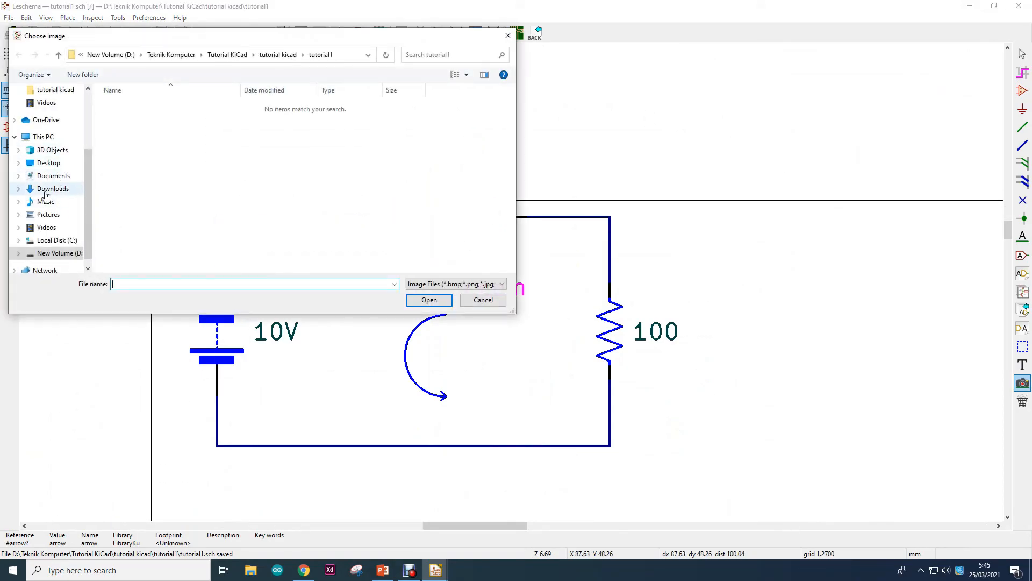
click(49, 215)
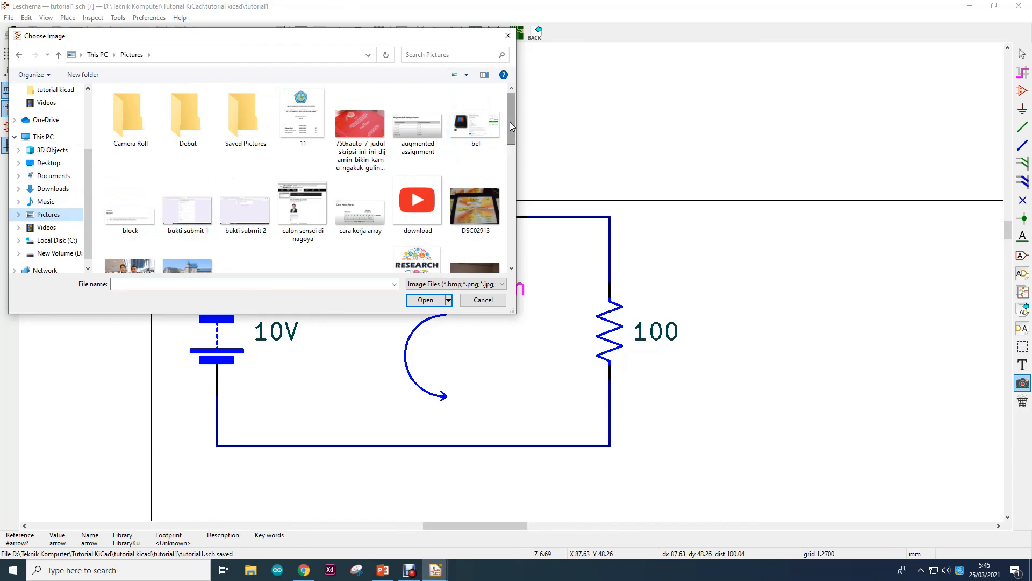
drag(510, 121, 512, 148)
click(475, 218)
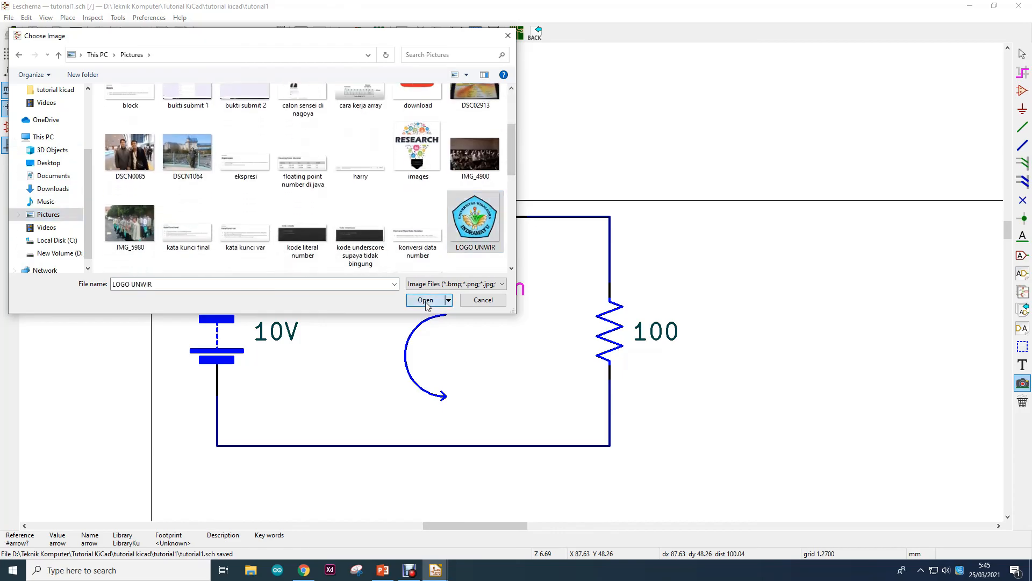
click(425, 300)
click(642, 282)
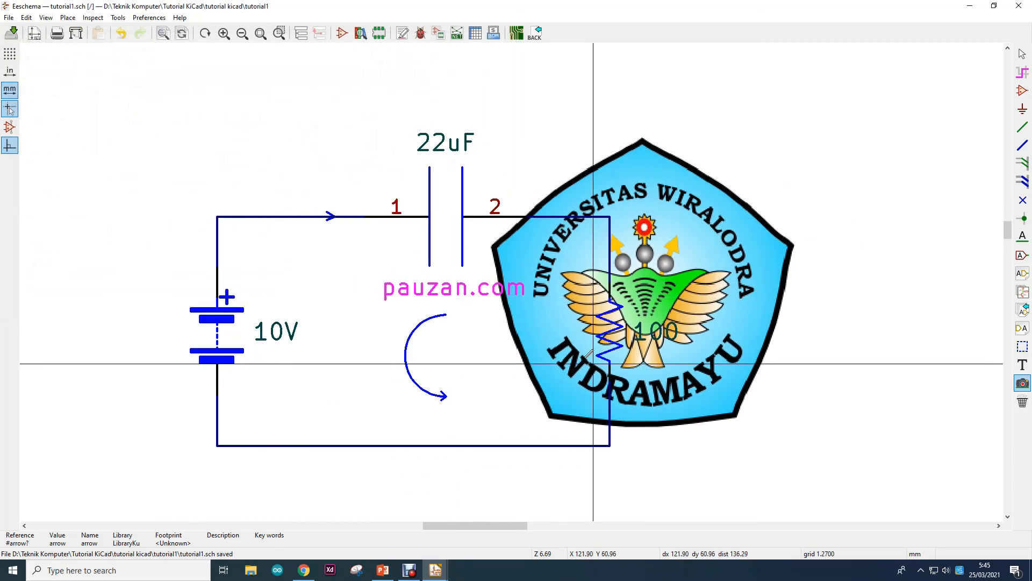
key(Escape)
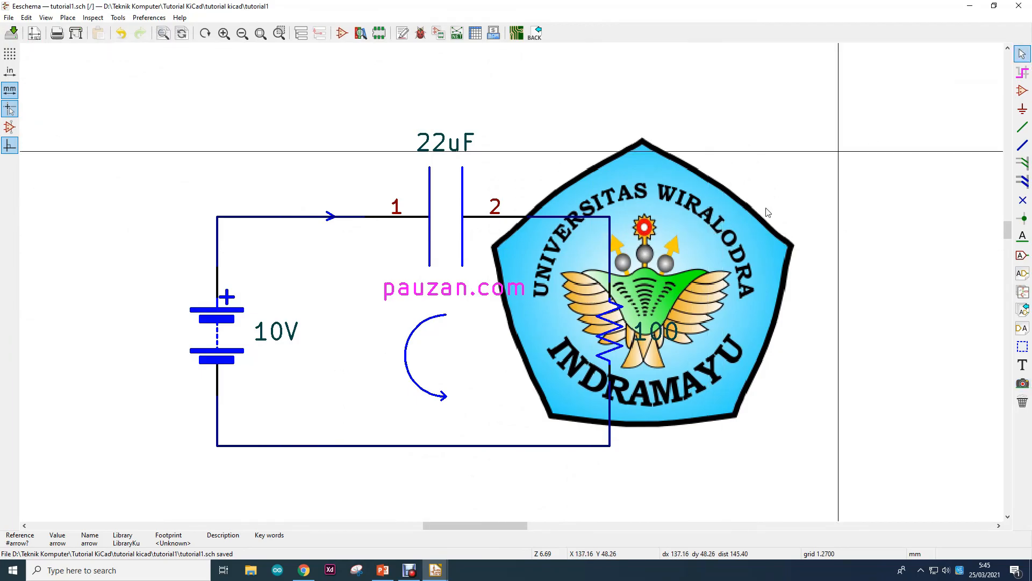
Reduce the logo image to half its size
double_click(740, 221)
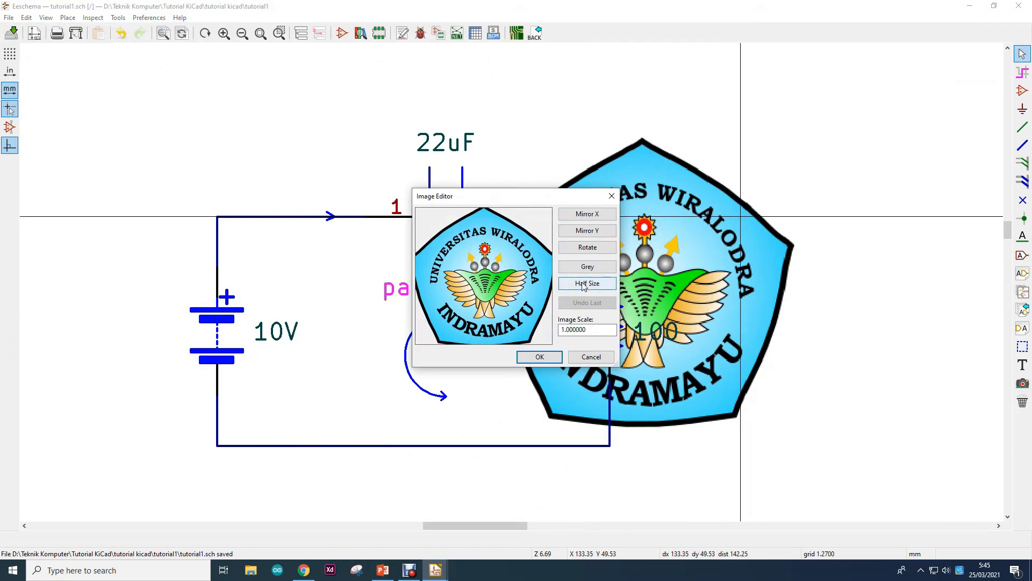
click(583, 283)
click(548, 358)
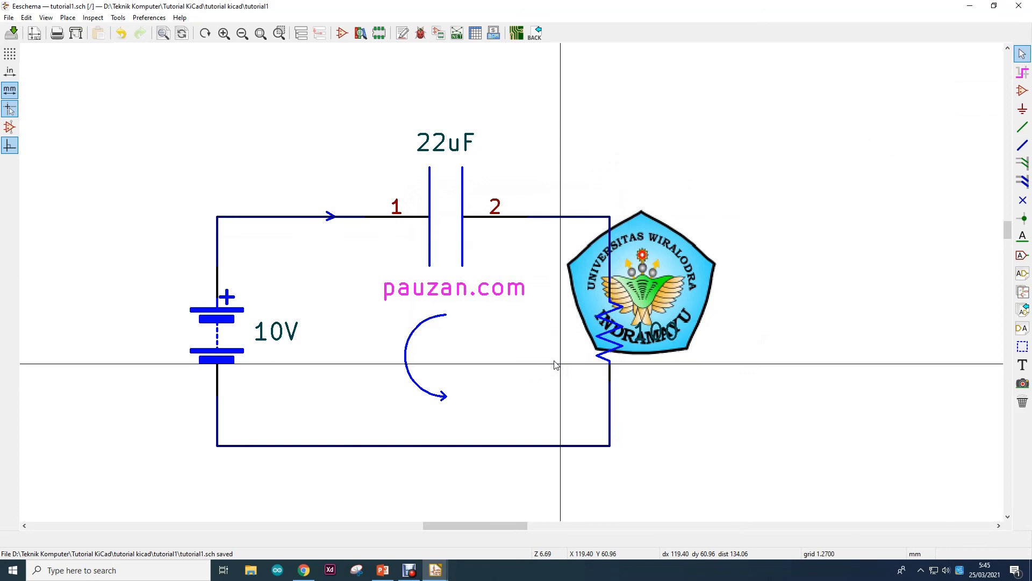
Set the logo's image scale to 0.3 and move it inside the circuit's lower-right corner
double_click(675, 266)
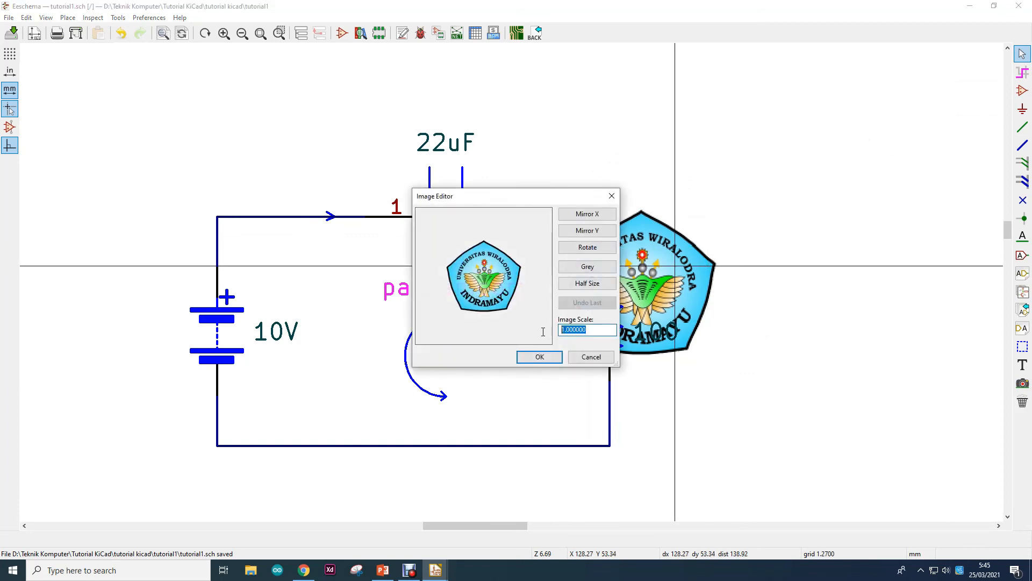
text(0.3)
click(539, 356)
drag(642, 281, 560, 413)
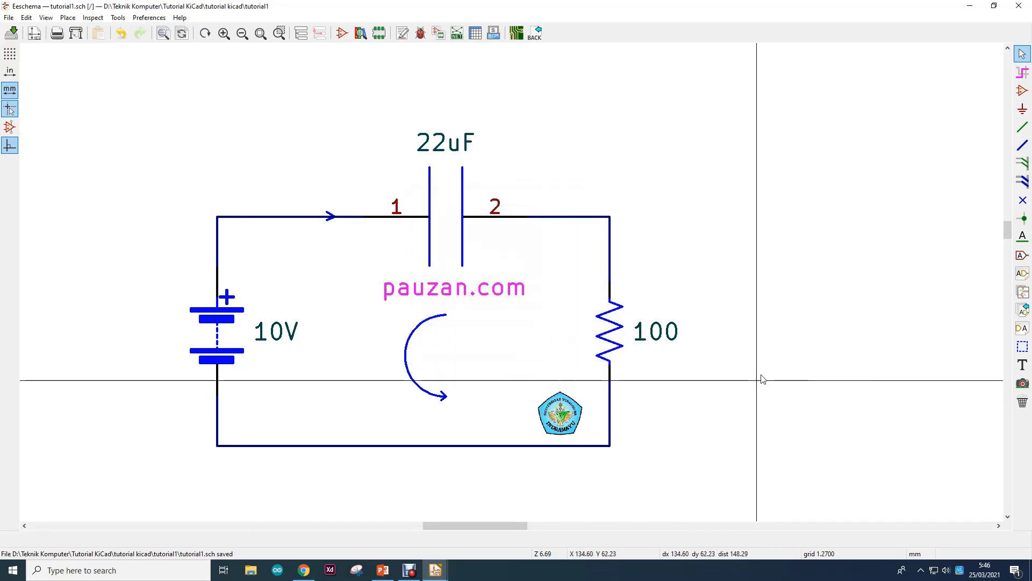